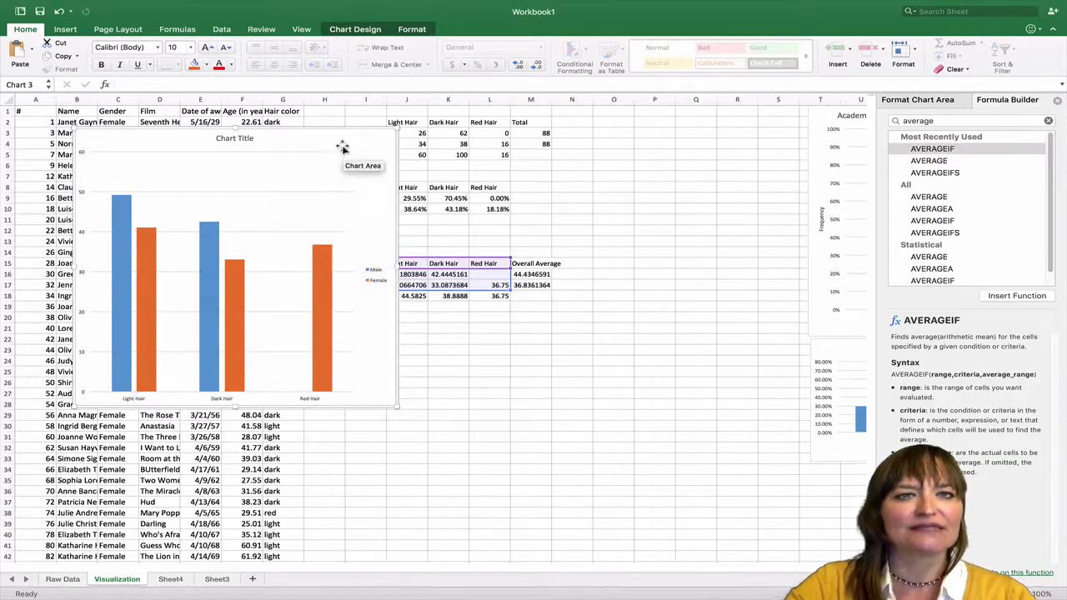
# Step: Move the column chart of male and female values by hair color off the data, to the right of the summary tables
pyautogui.moveTo(345, 148); pyautogui.dragTo(672, 348)
pyautogui.hscroll(-5, 672, 347)
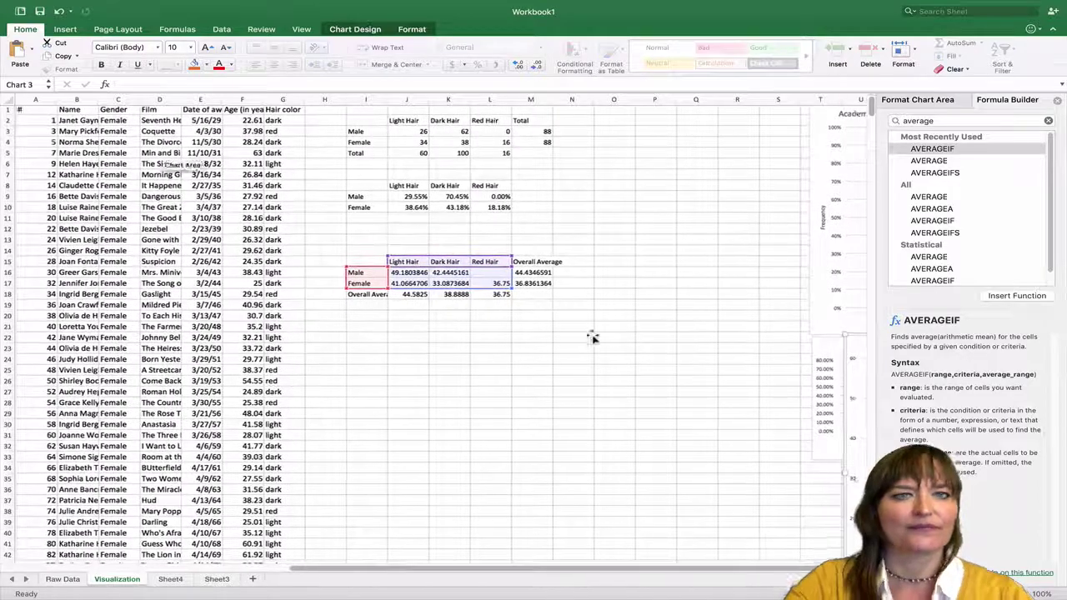
pyautogui.click(327, 112)
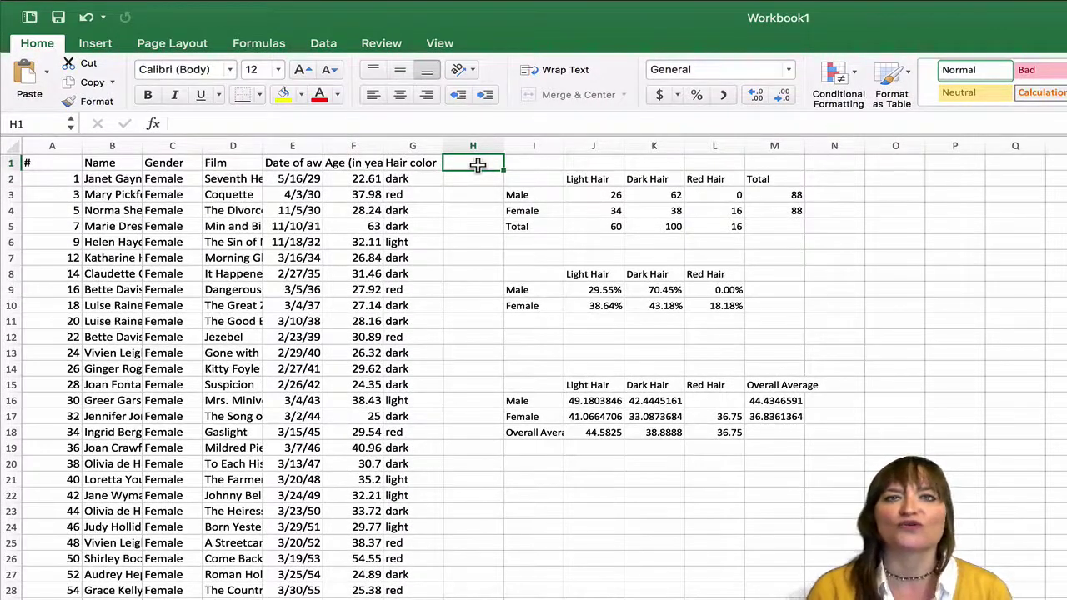
# Step: Sort the data in columns A through G by the # column, smallest to largest, treating the first row as headers
pyautogui.press('super+a')
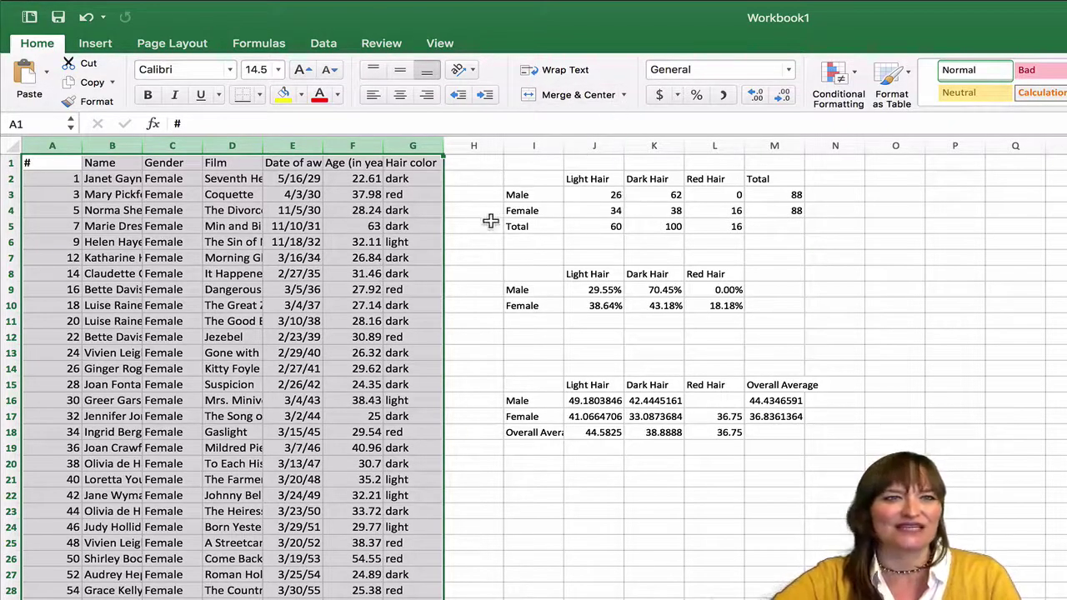
pyautogui.click(478, 164)
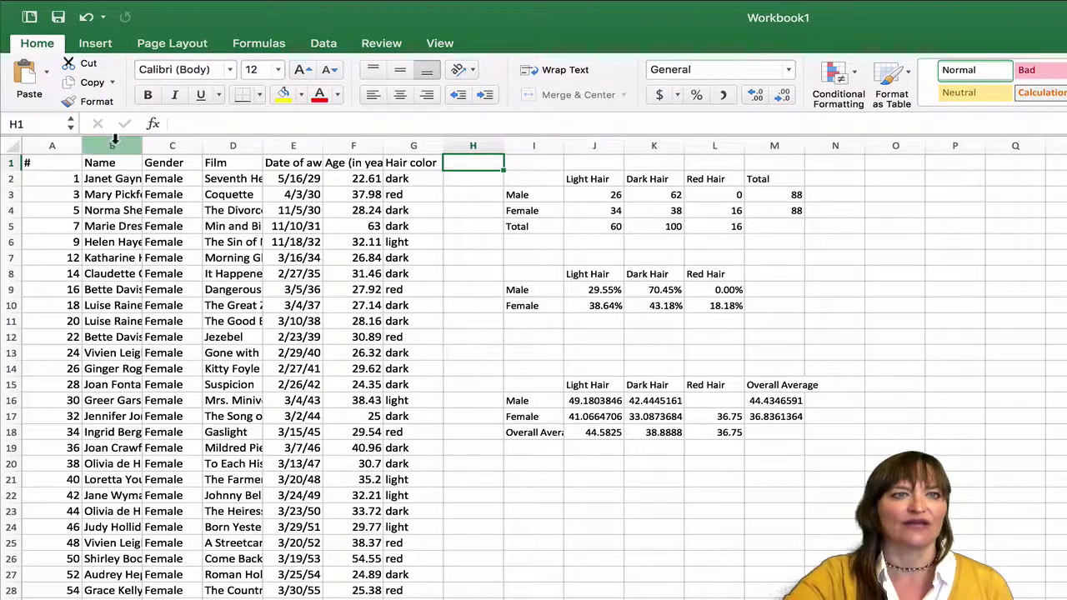
pyautogui.moveTo(67, 147); pyautogui.dragTo(112, 147)
pyautogui.moveTo(385, 133); pyautogui.dragTo(448, 133)
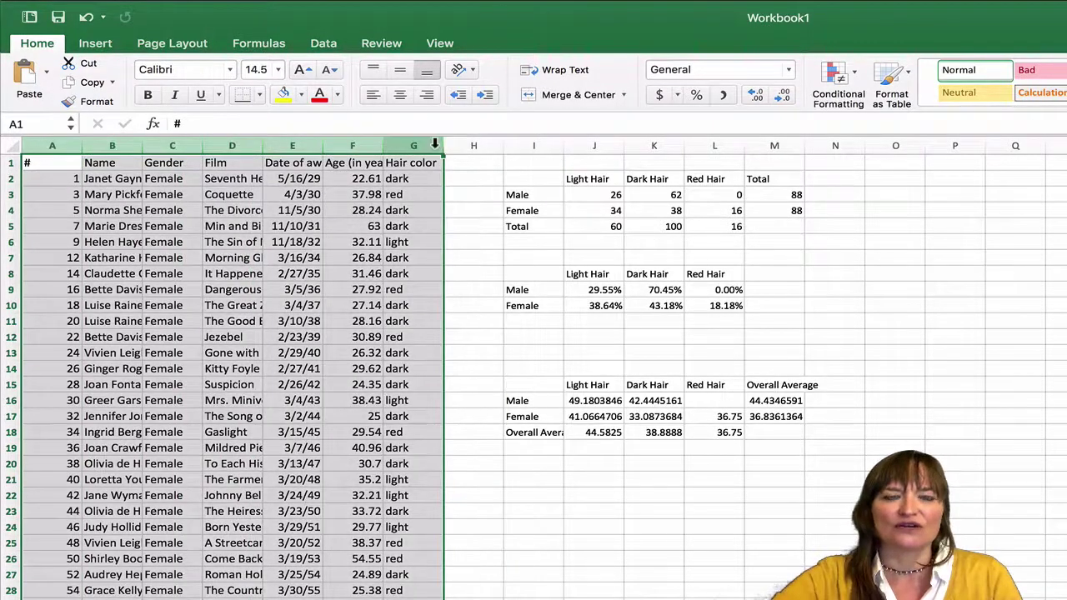
pyautogui.click(323, 43)
pyautogui.moveTo(348, 7)
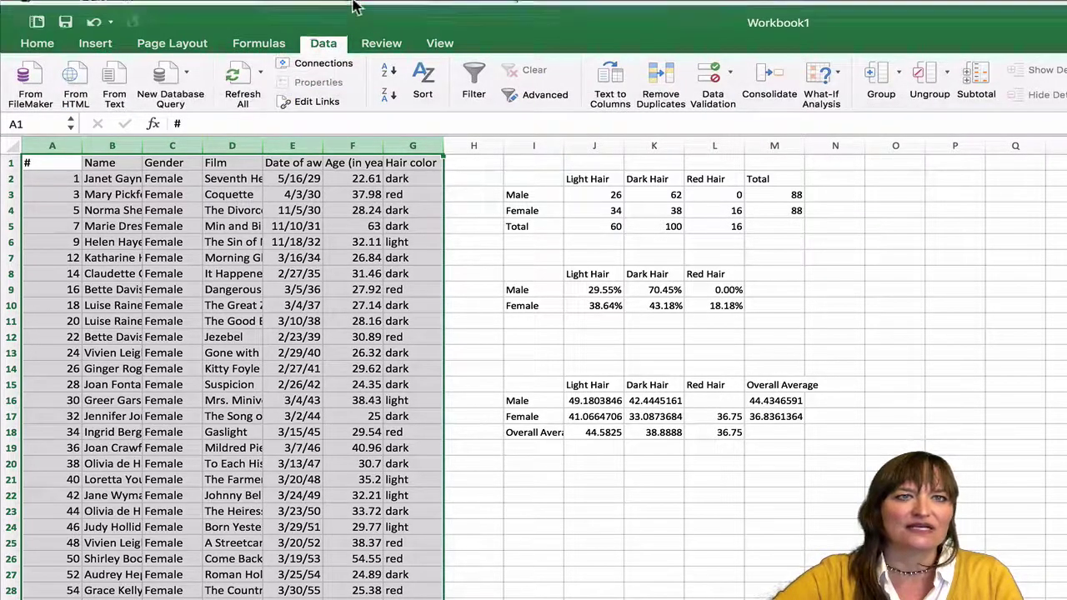
pyautogui.click(394, 9)
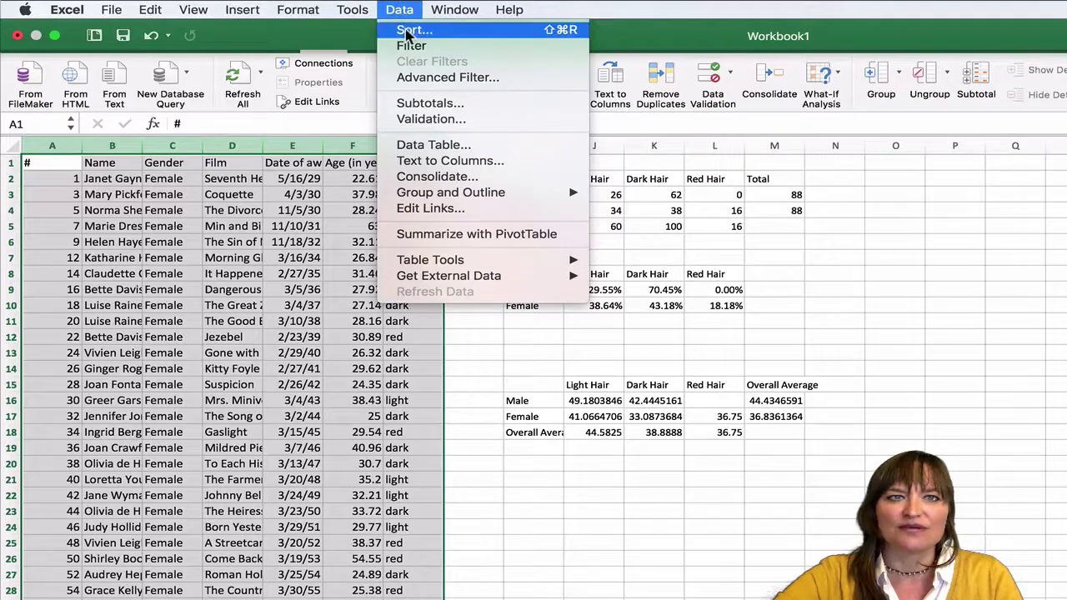
pyautogui.click(407, 32)
pyautogui.click(516, 155)
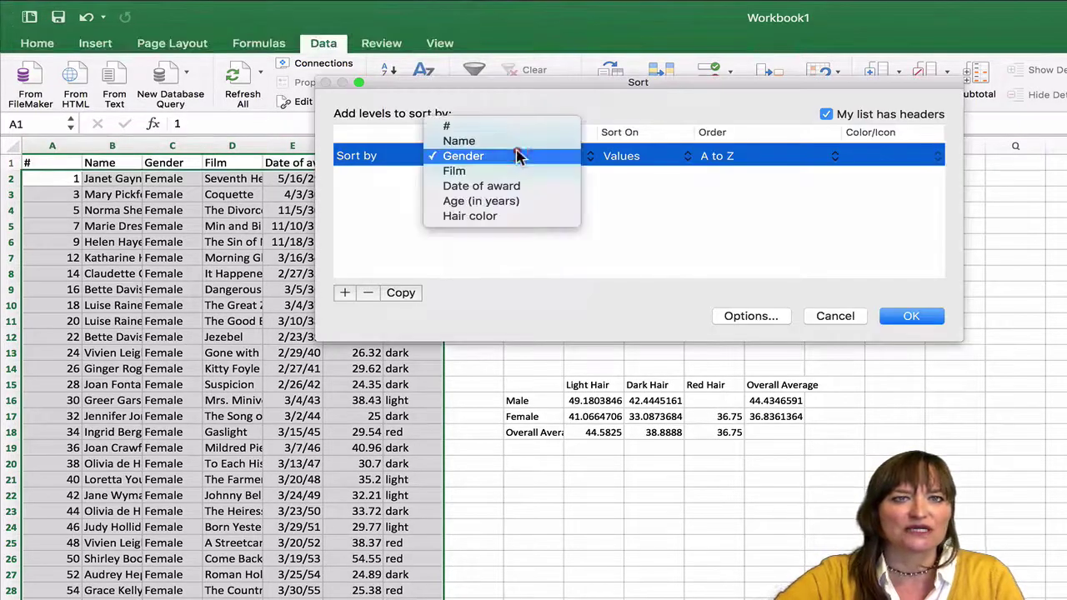
pyautogui.click(505, 125)
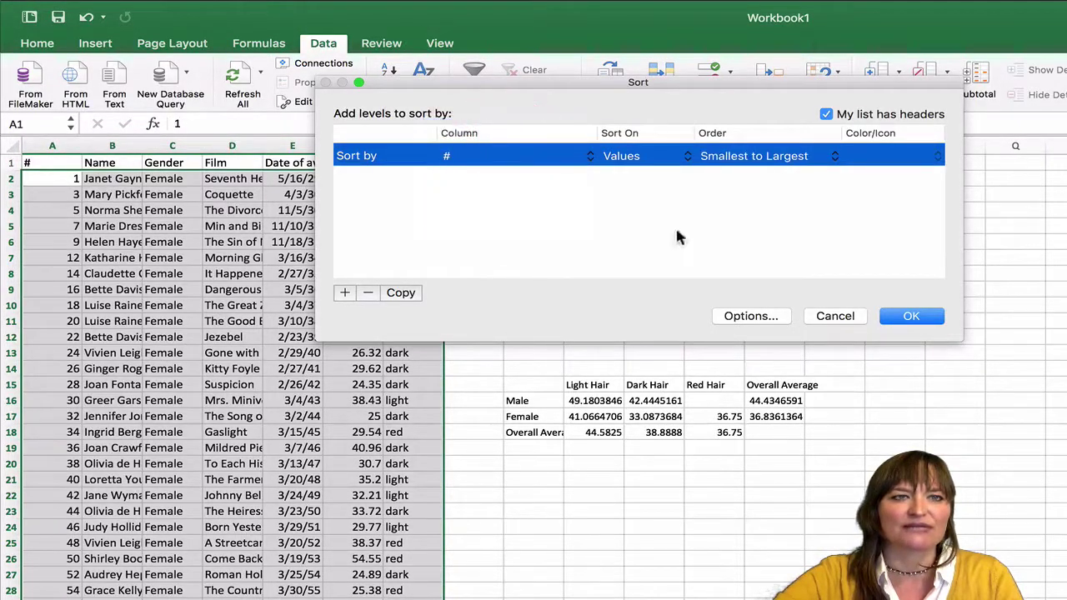
pyautogui.click(906, 315)
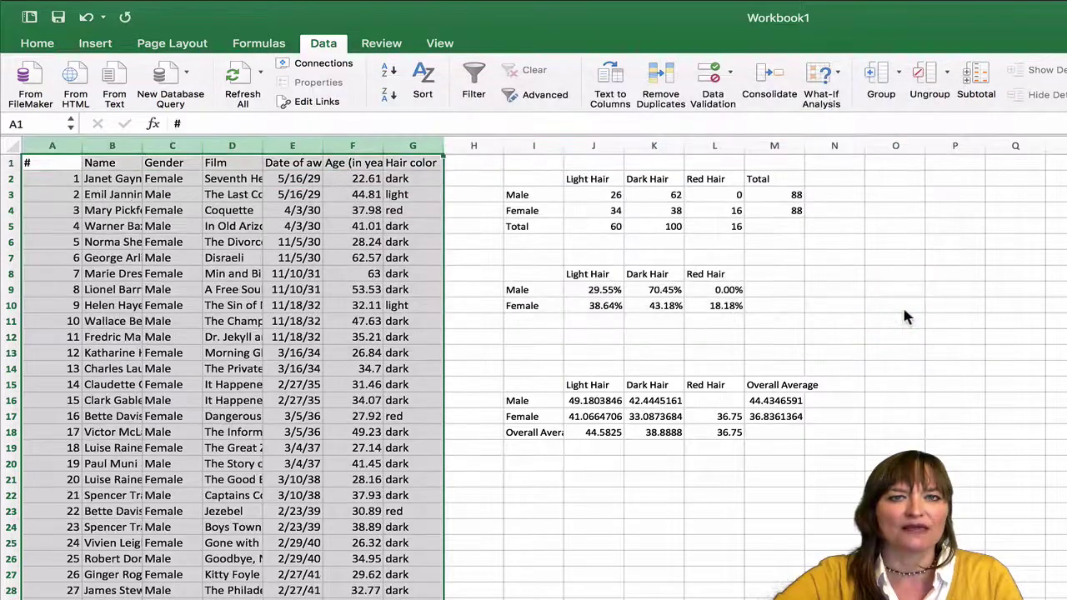
# Step: Examine the formulas behind the counts, percentages and average ages in the summary tables
pyautogui.click(598, 205)
pyautogui.click(649, 194)
pyautogui.click(600, 290)
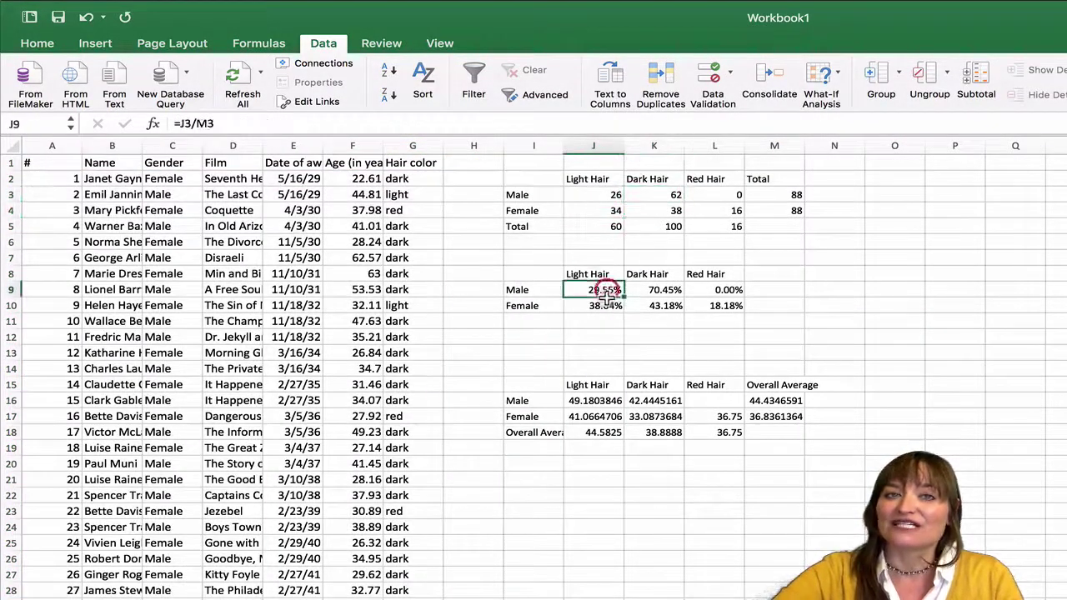
pyautogui.click(596, 411)
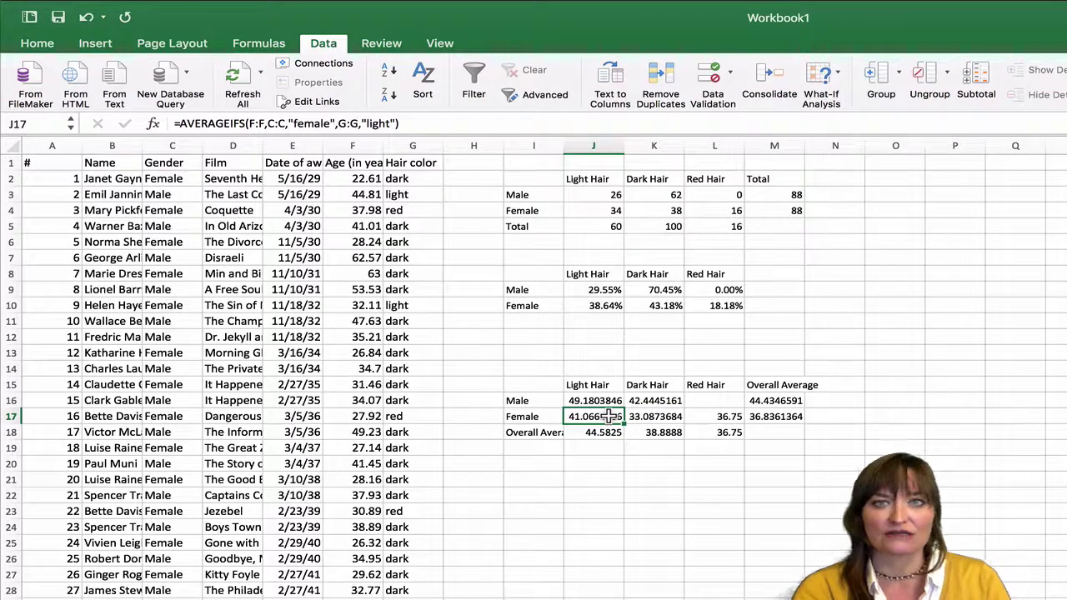
# Step: Undo the sort by # and reapply it
pyautogui.press('super+z')
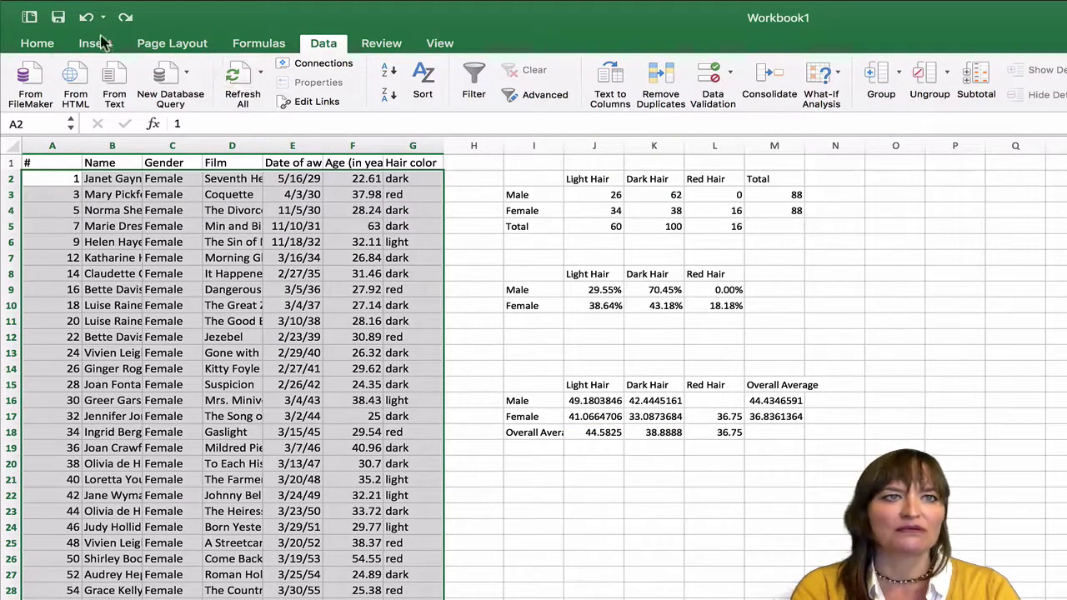
pyautogui.click(40, 44)
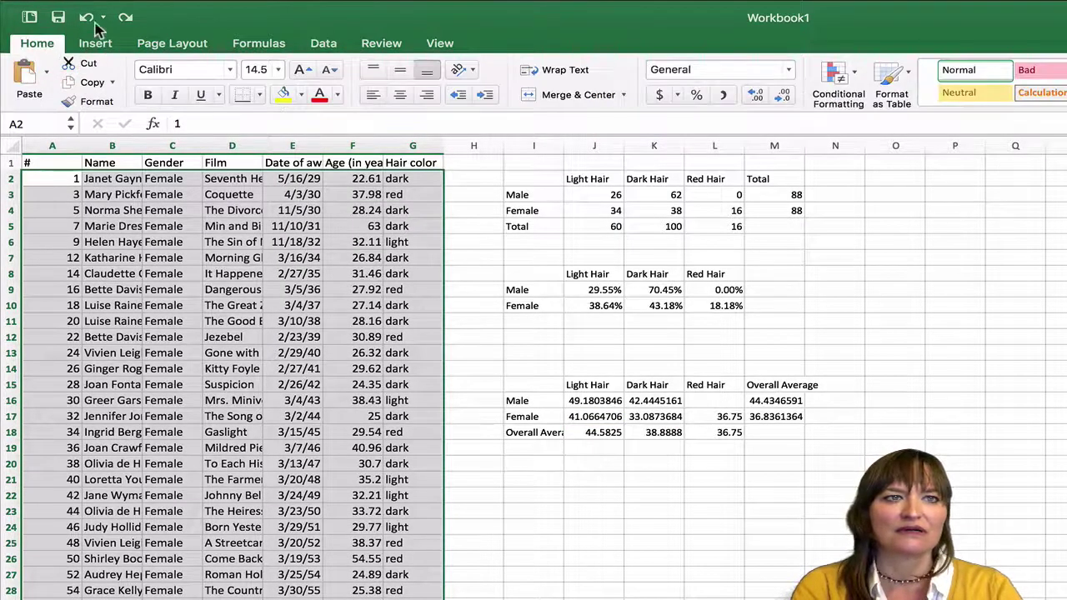
pyautogui.moveTo(150, 9)
pyautogui.click(190, 38)
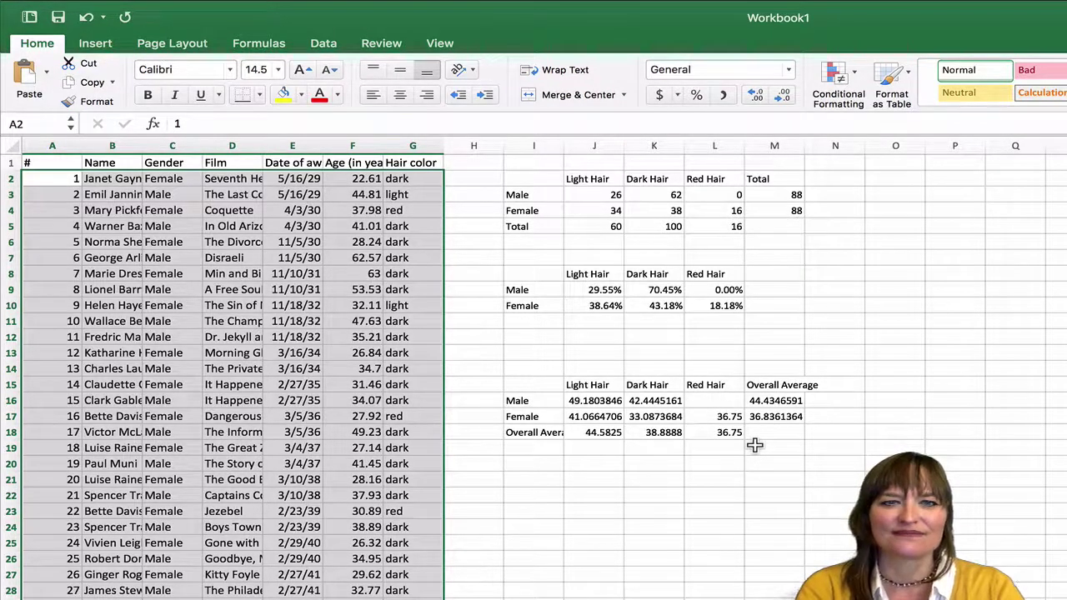
# Step: Add the header "Decade" in cell H1, beside the Hair color column
pyautogui.click(763, 433)
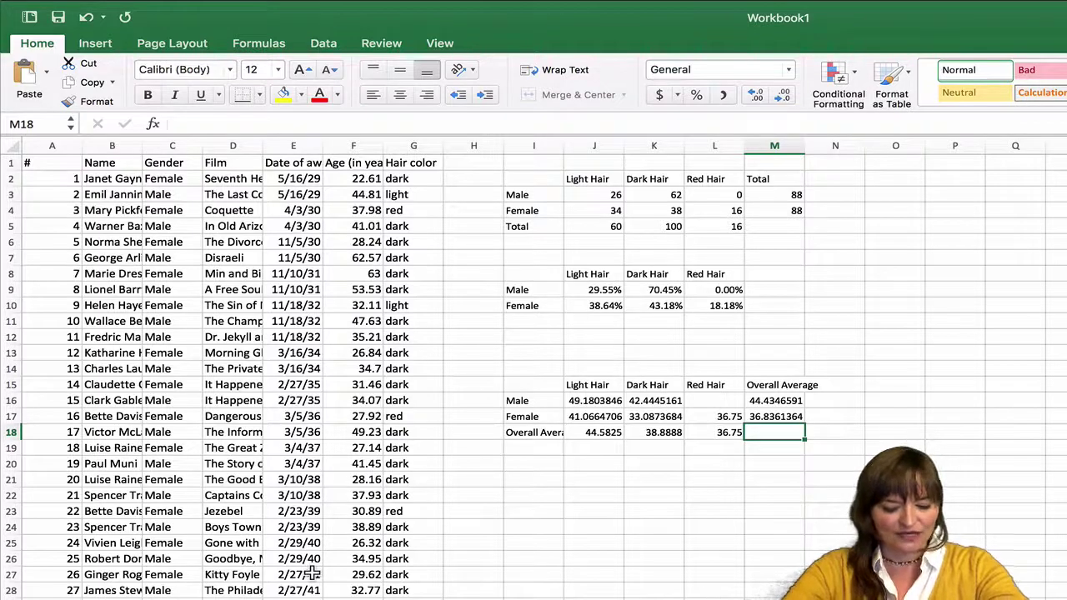
pyautogui.click(464, 162)
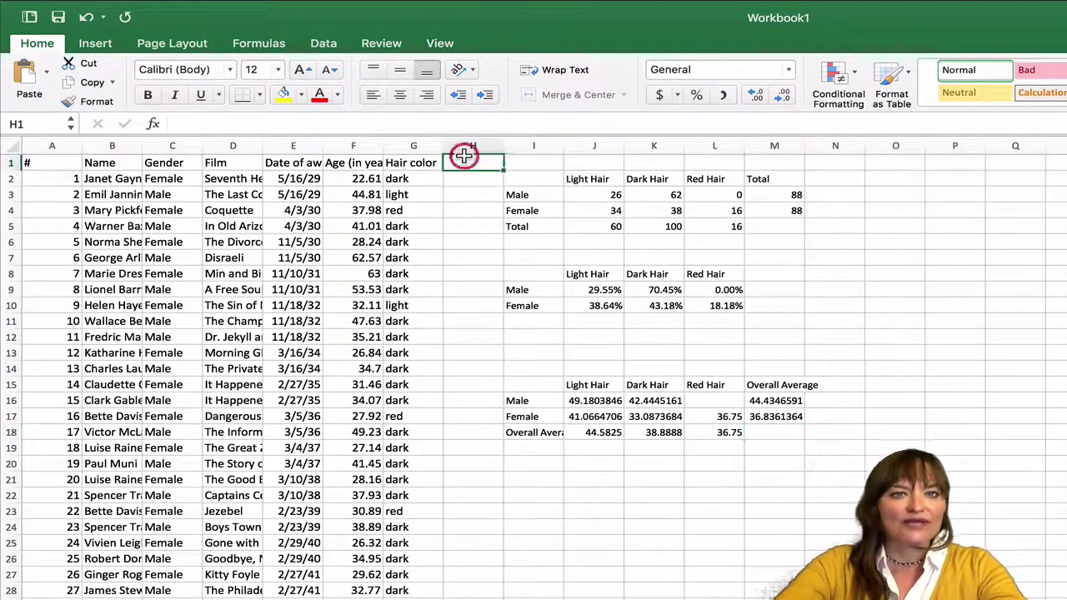
pyautogui.write('Decade')
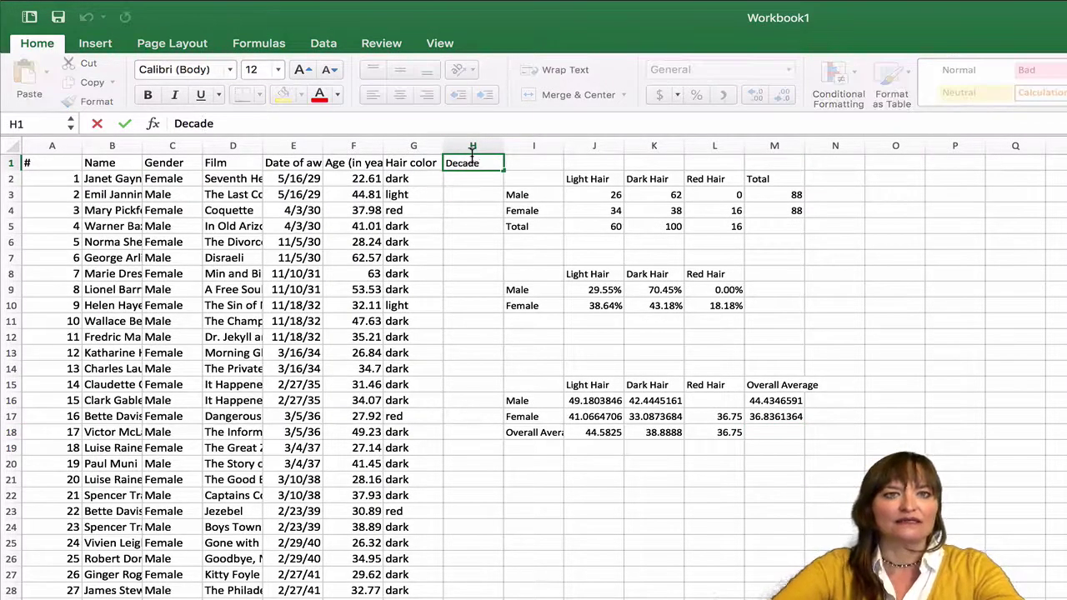
# Step: Insert two blank columns at column I, between the Decade column and the summary tables
pyautogui.click(537, 145)
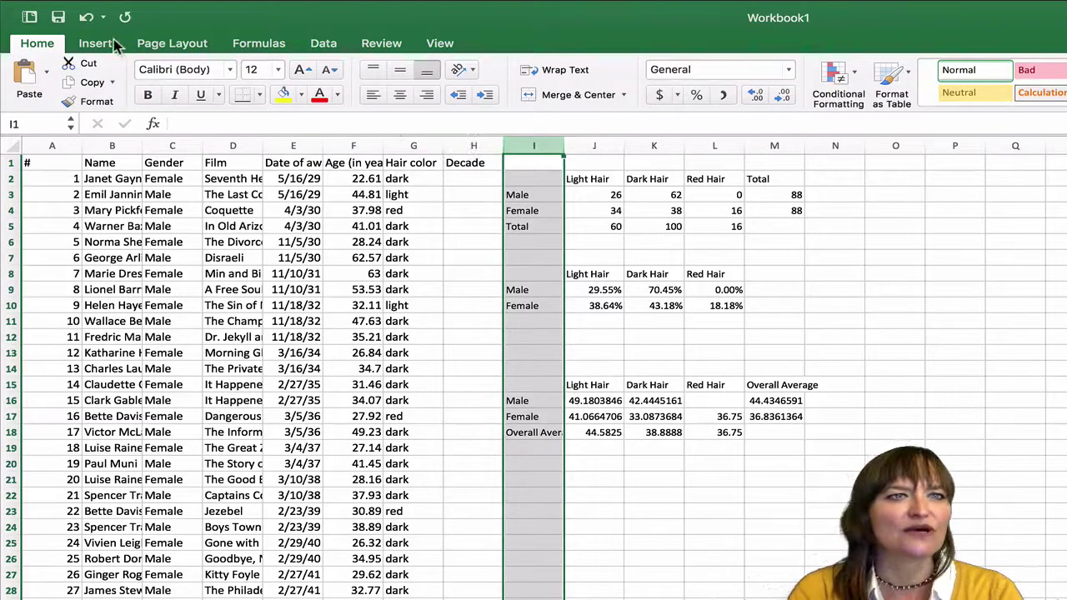
pyautogui.click(242, 9)
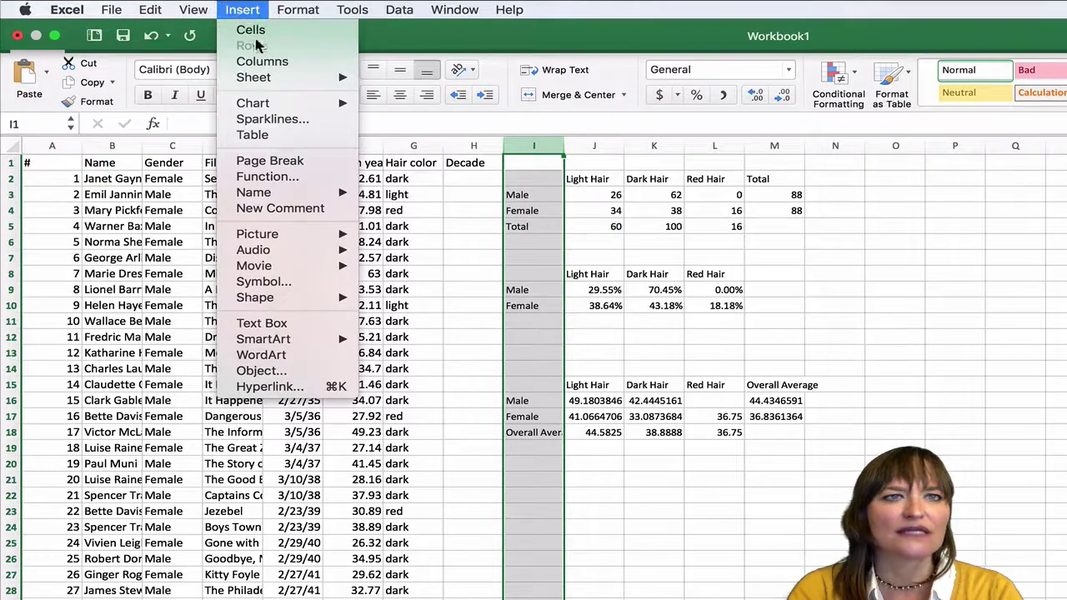
pyautogui.click(252, 30)
pyautogui.click(245, 10)
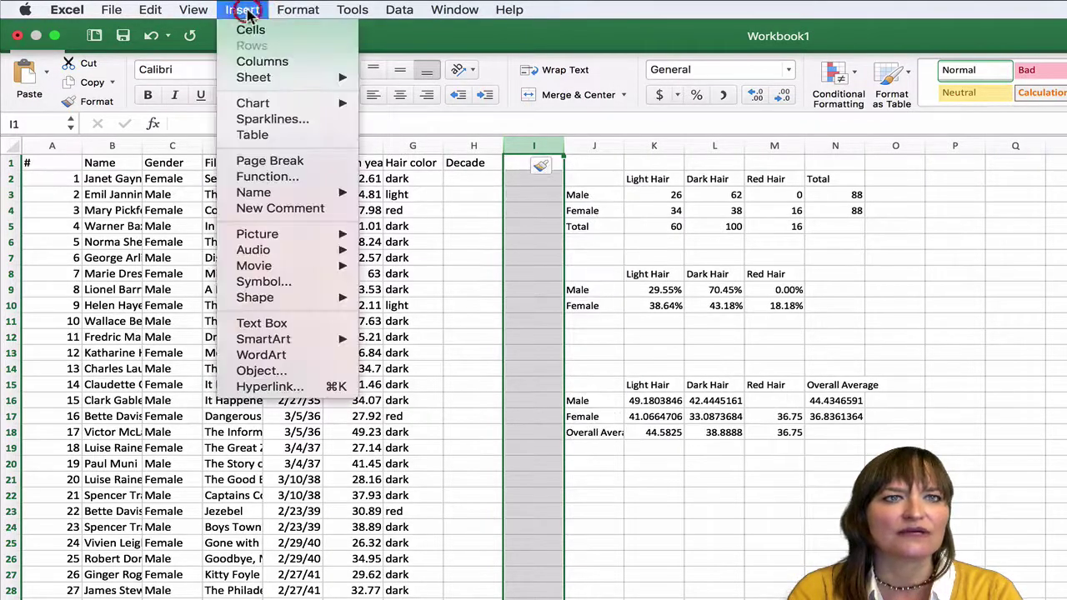
pyautogui.click(252, 30)
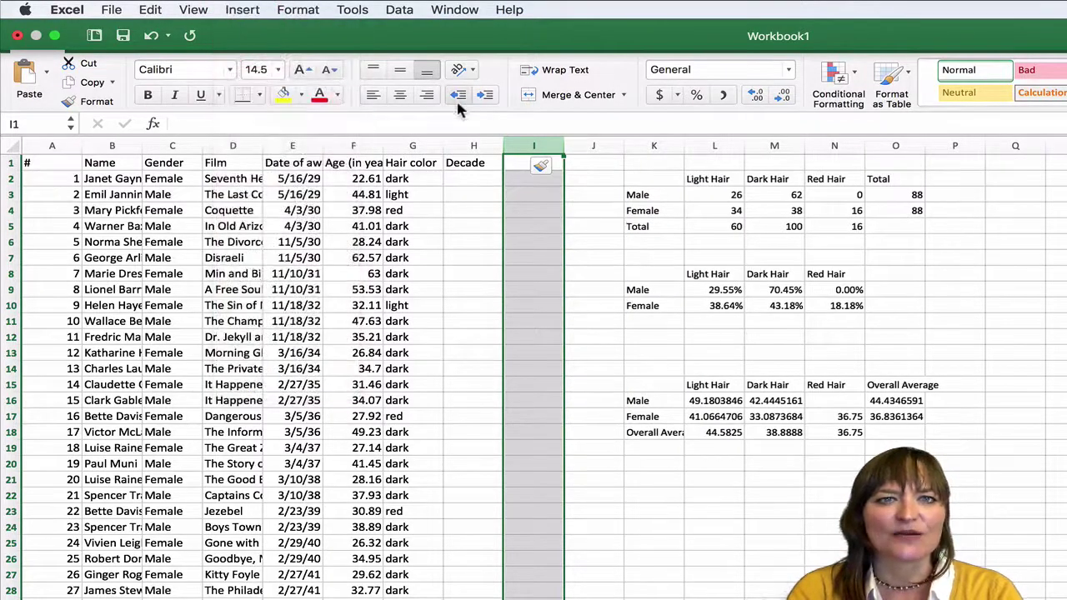
# Step: Enter 1930 in H2 and fill it down through H24 for the awards up to 1939
pyautogui.click(472, 177)
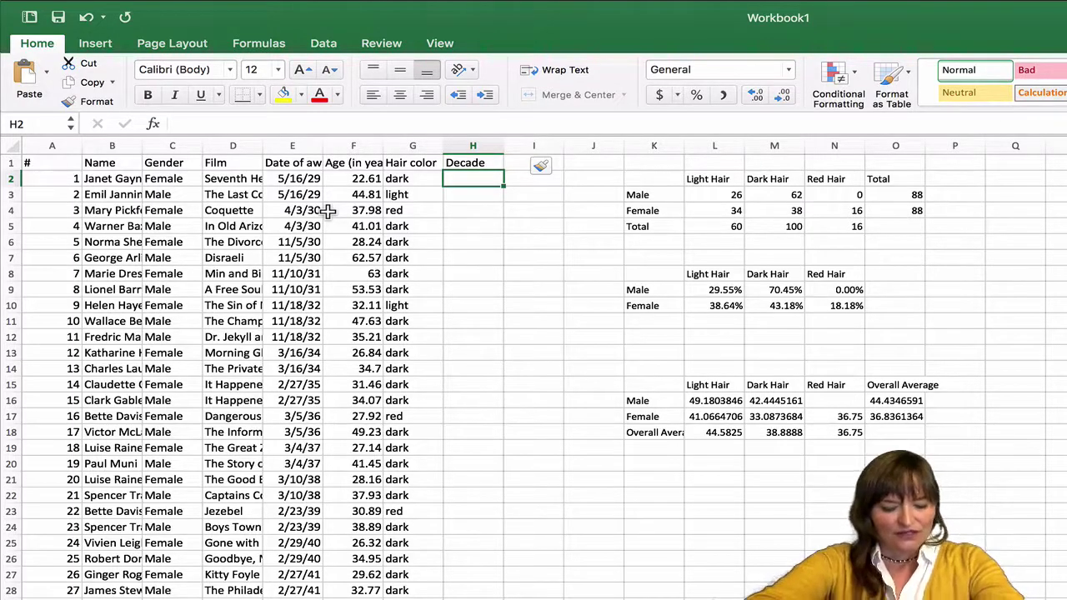
pyautogui.write('1930')
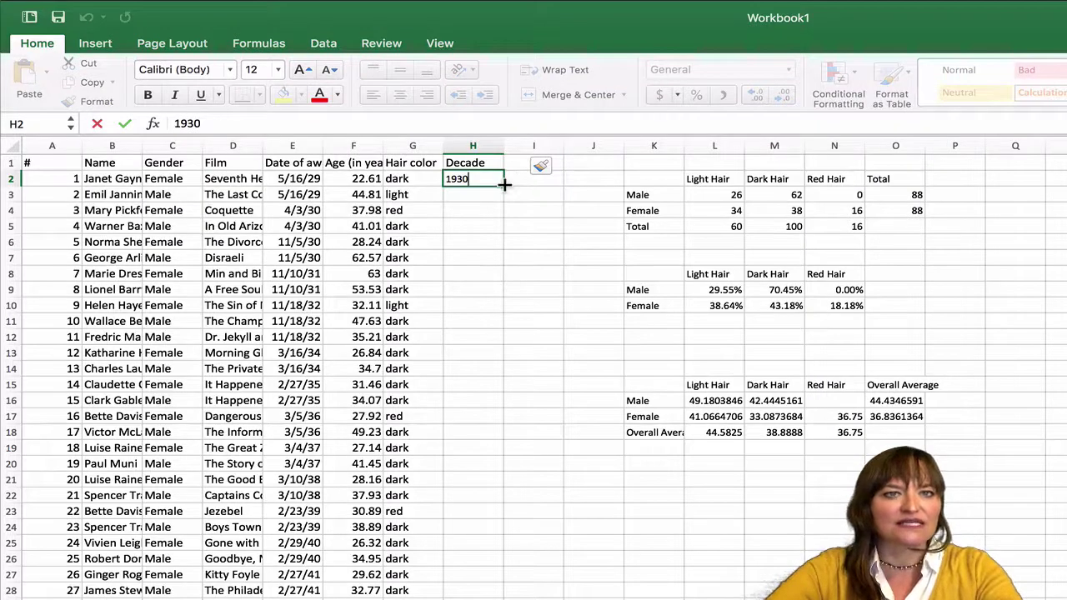
pyautogui.moveTo(505, 186); pyautogui.dragTo(500, 431)
pyautogui.moveTo(500, 499); pyautogui.dragTo(504, 529)
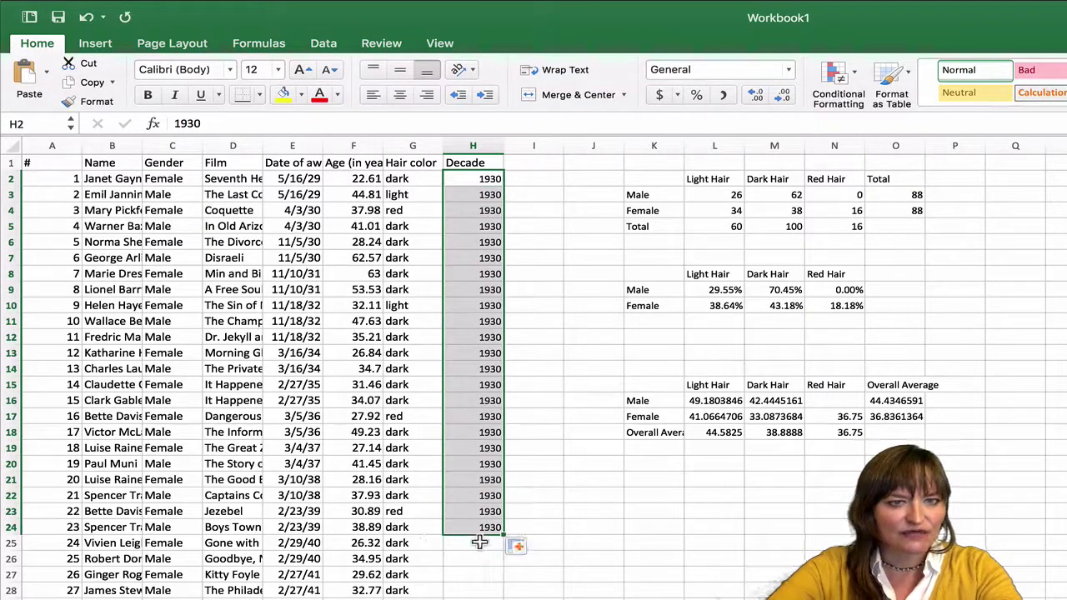
# Step: Enter 1940 in H25 and fill it down through H44 for the 1940s awards
pyautogui.click(479, 543)
pyautogui.write('19')
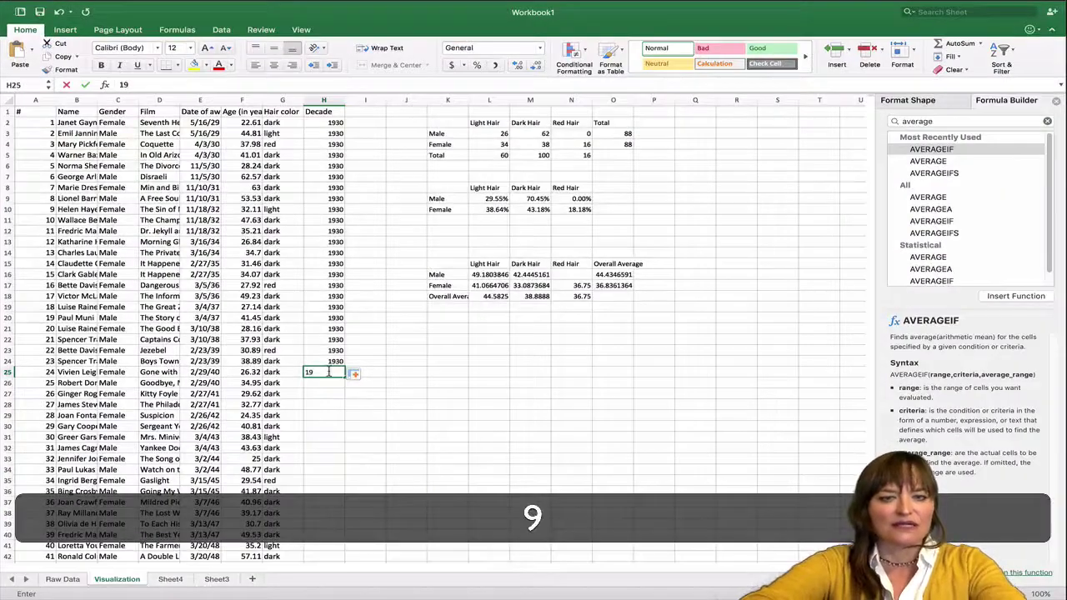
pyautogui.write('40')
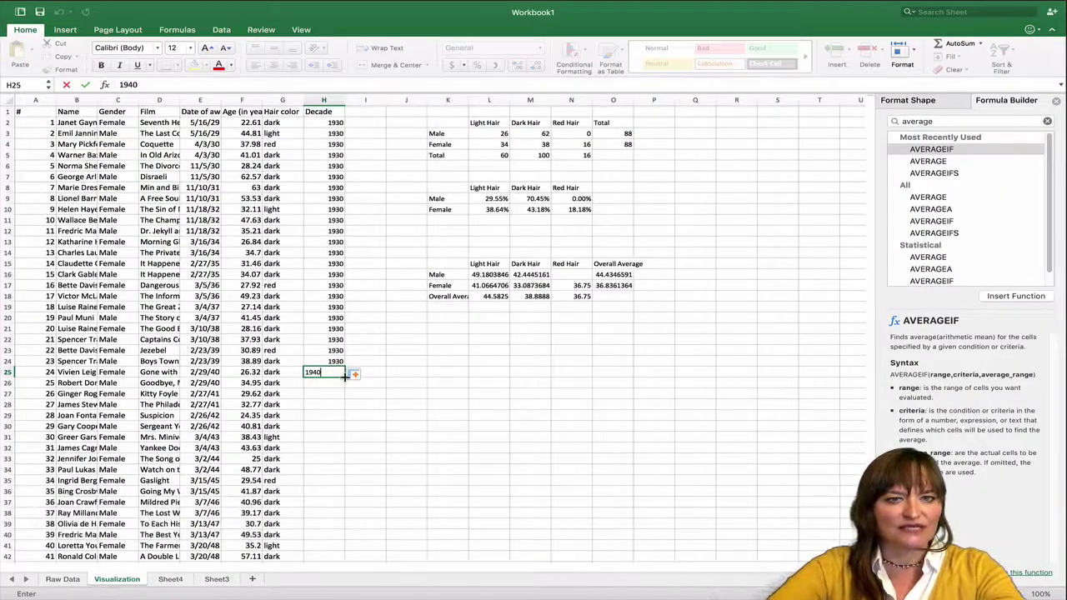
pyautogui.moveTo(343, 376); pyautogui.dragTo(337, 470)
# Step: Enter 1950 in H45 and fill it down through H64 for the 1950s awards
pyautogui.click(335, 471)
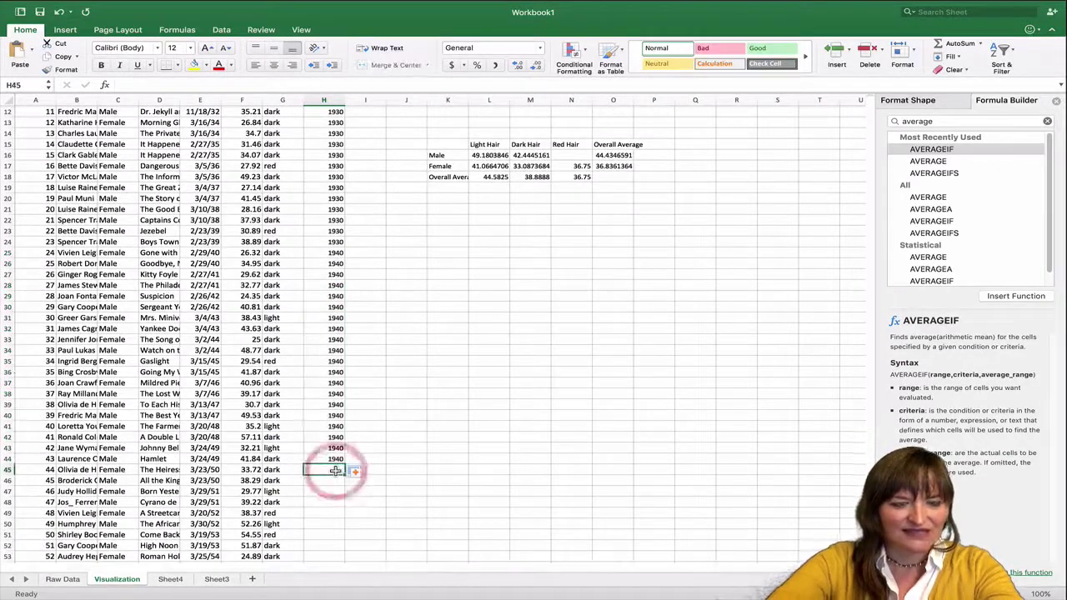
pyautogui.write('1950')
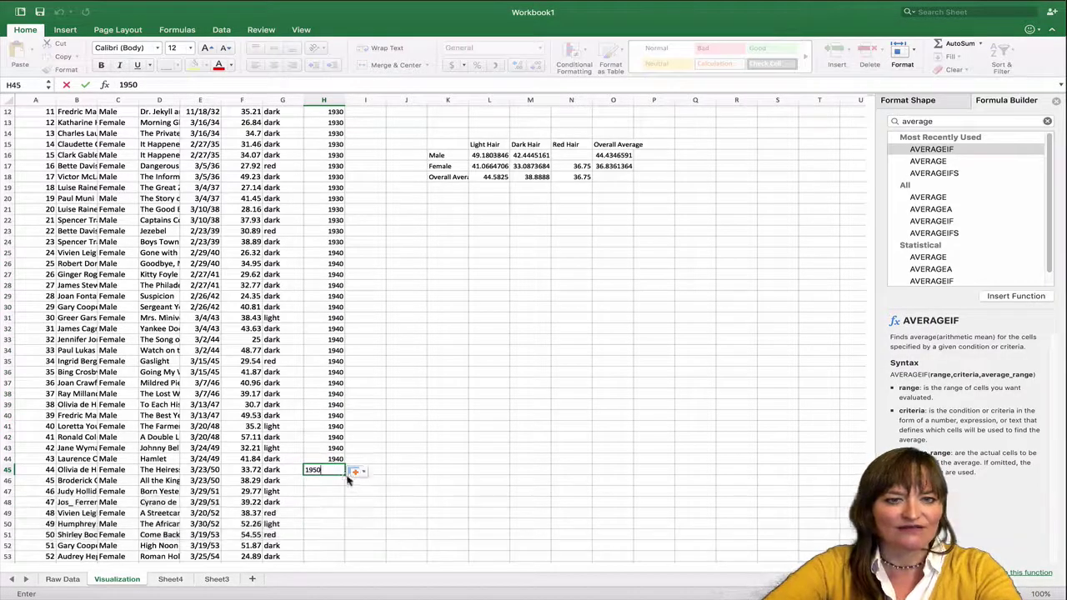
pyautogui.scroll(-10, 344, 473)
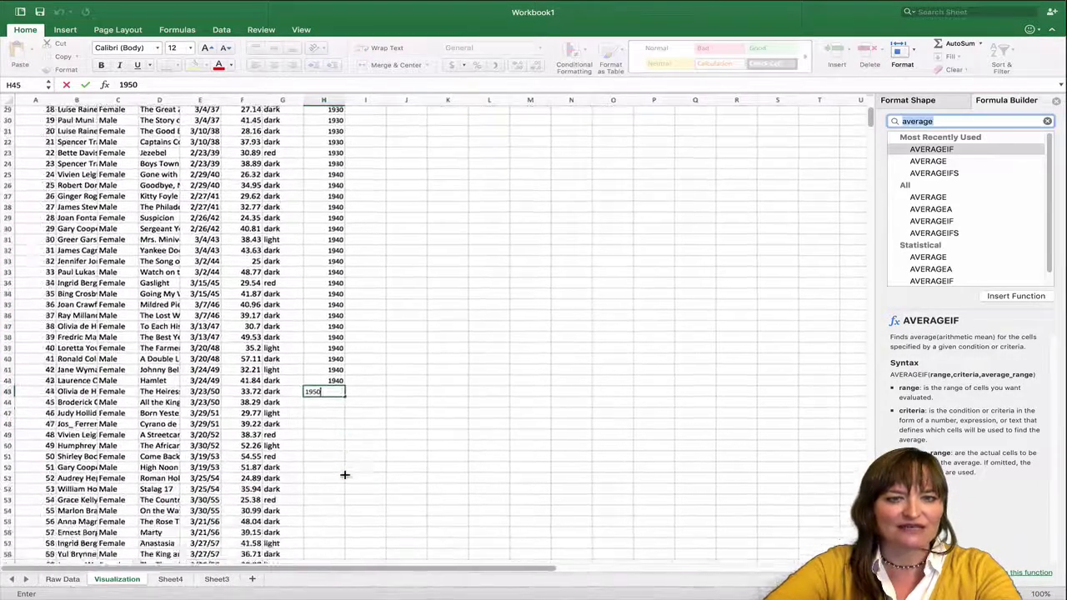
pyautogui.click(343, 255)
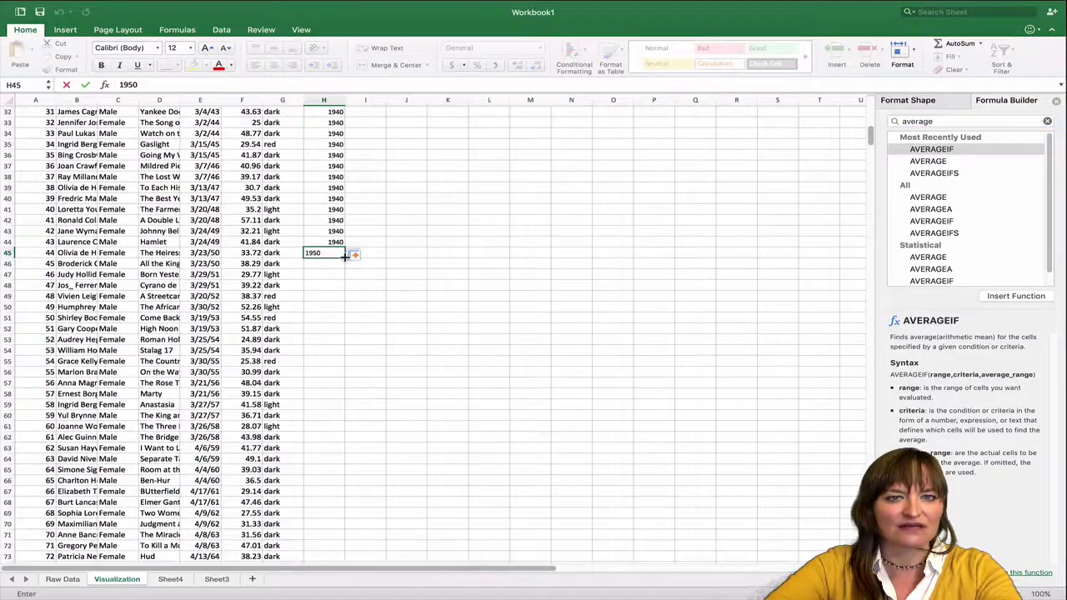
pyautogui.moveTo(344, 257); pyautogui.dragTo(334, 469)
# Step: Enter 1960 in H65 and fill it down through H85 for the 1960s awards
pyautogui.click(334, 471)
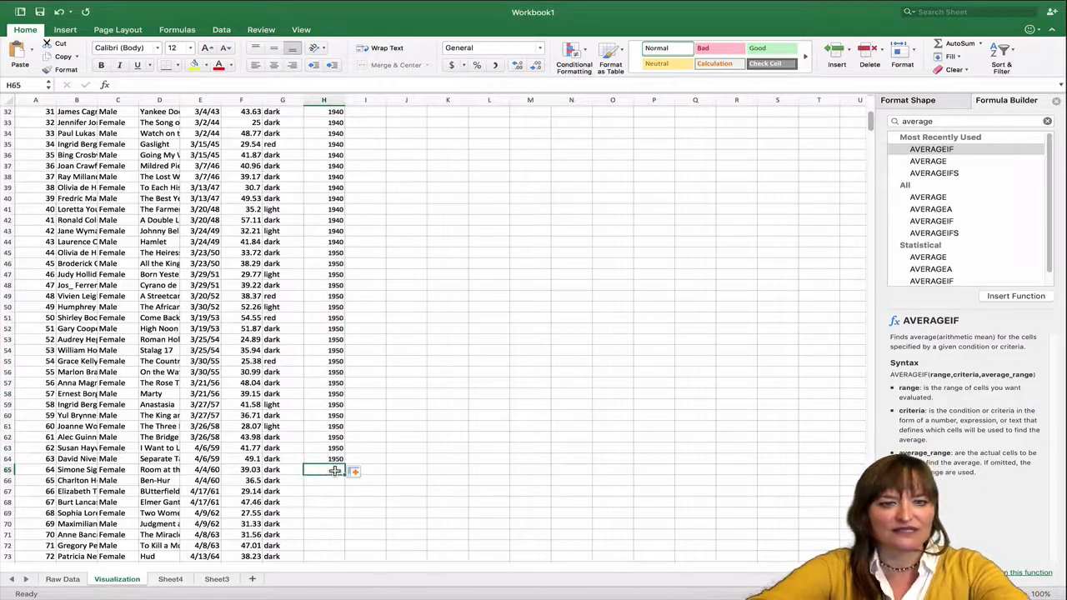
pyautogui.write('1960')
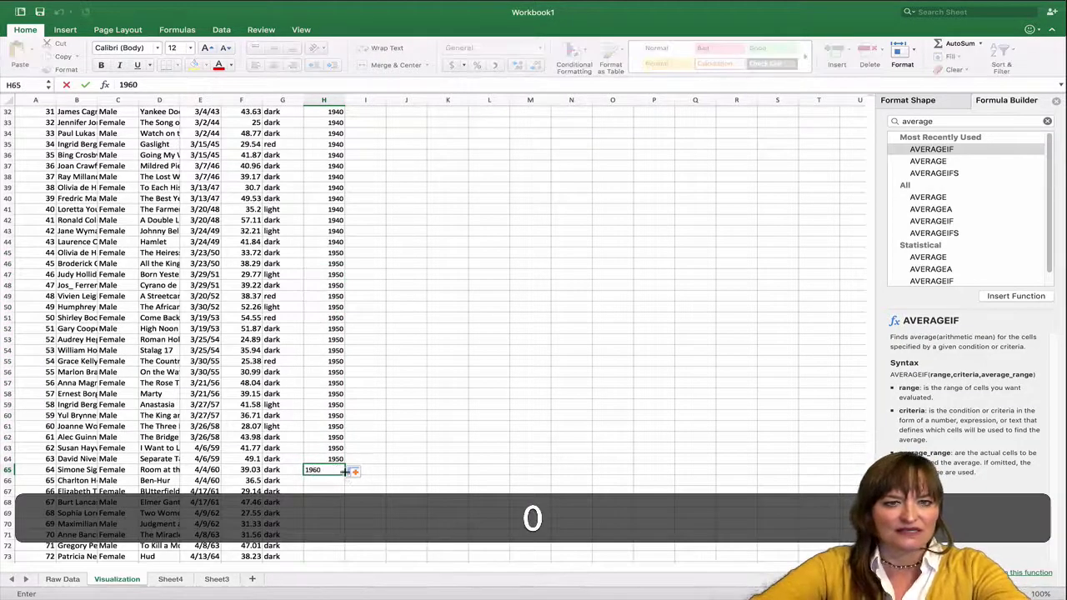
pyautogui.moveTo(344, 474); pyautogui.dragTo(336, 394)
pyautogui.scroll(-5, 337, 394)
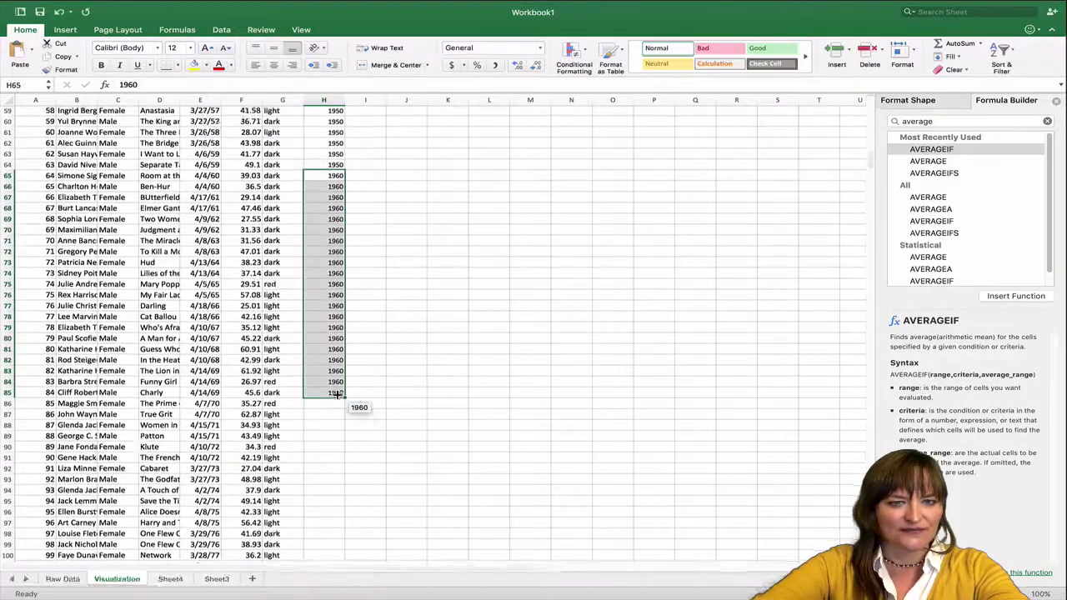
pyautogui.click(326, 254)
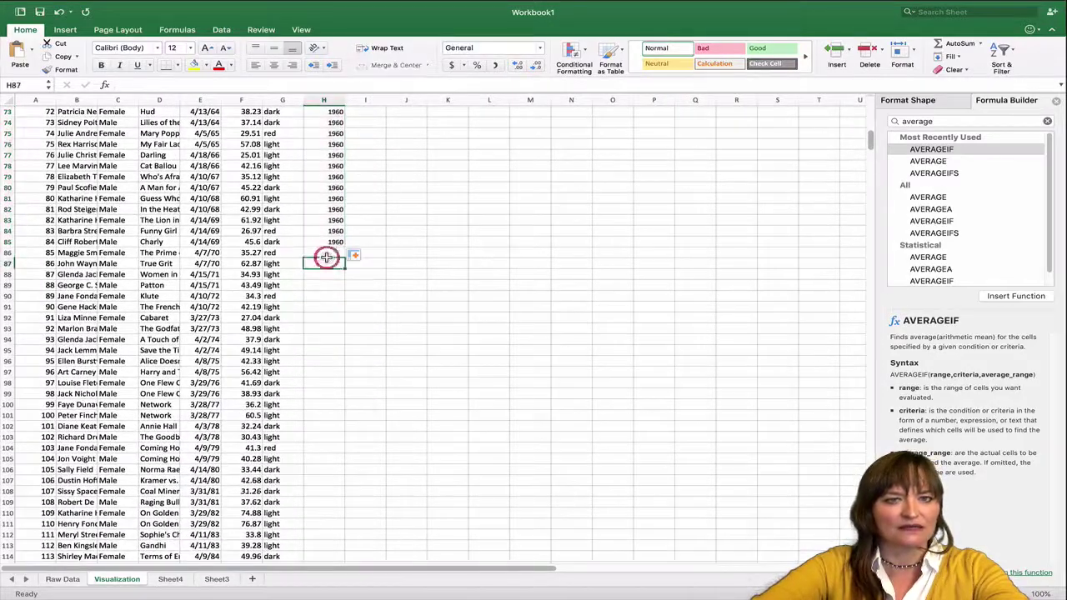
# Step: Fill the Decade column with 1970 in H86:H105 and 1980 in H106:H125 for the matching awards
pyautogui.write('1970')
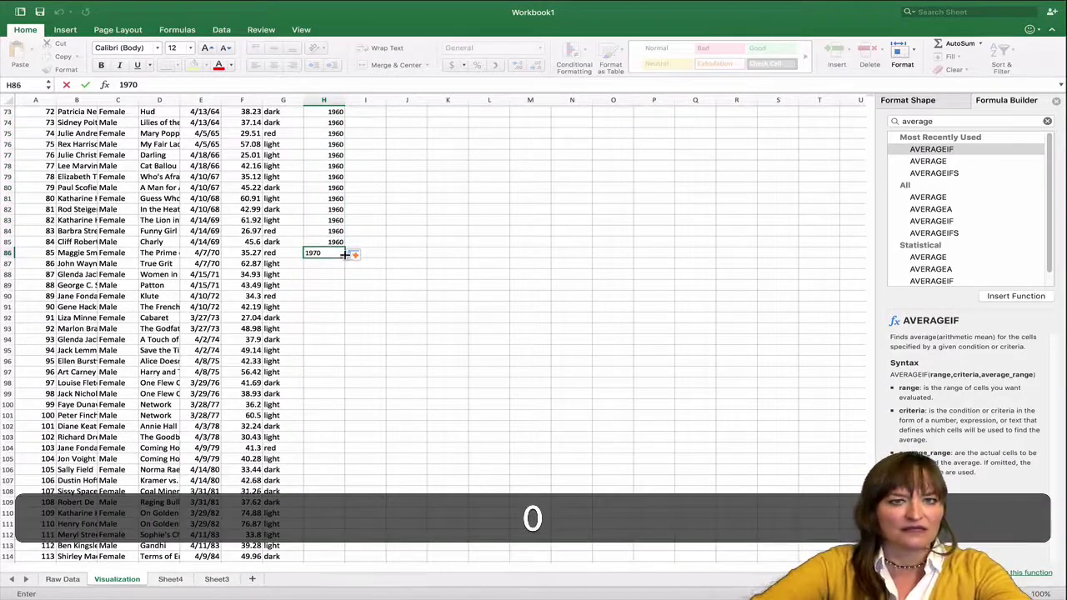
pyautogui.moveTo(344, 254); pyautogui.dragTo(342, 460)
pyautogui.click(334, 469)
pyautogui.write('1980')
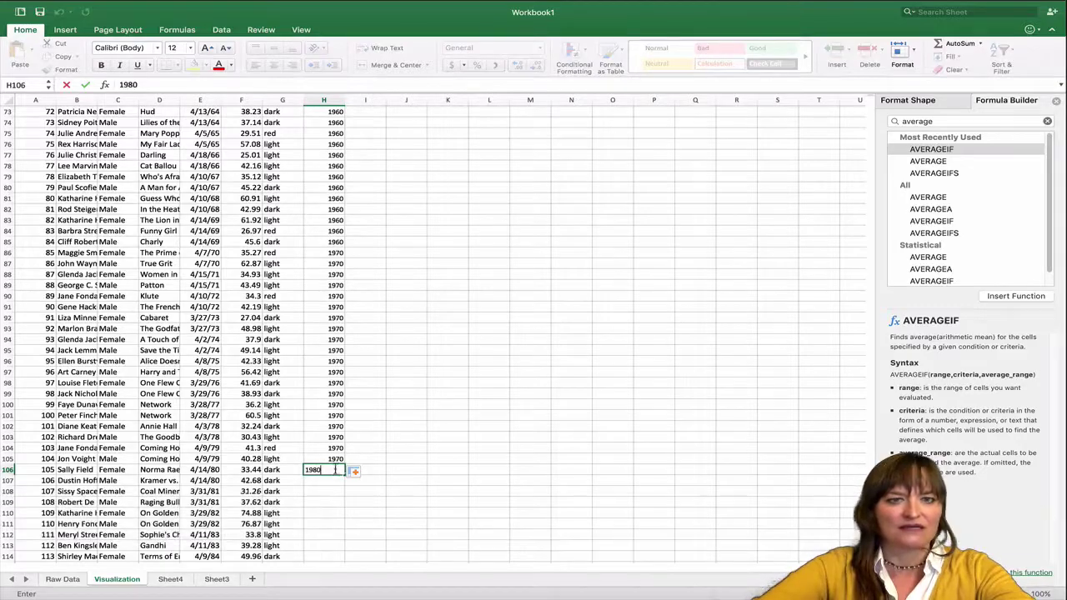
pyautogui.scroll(-3, 426, 358)
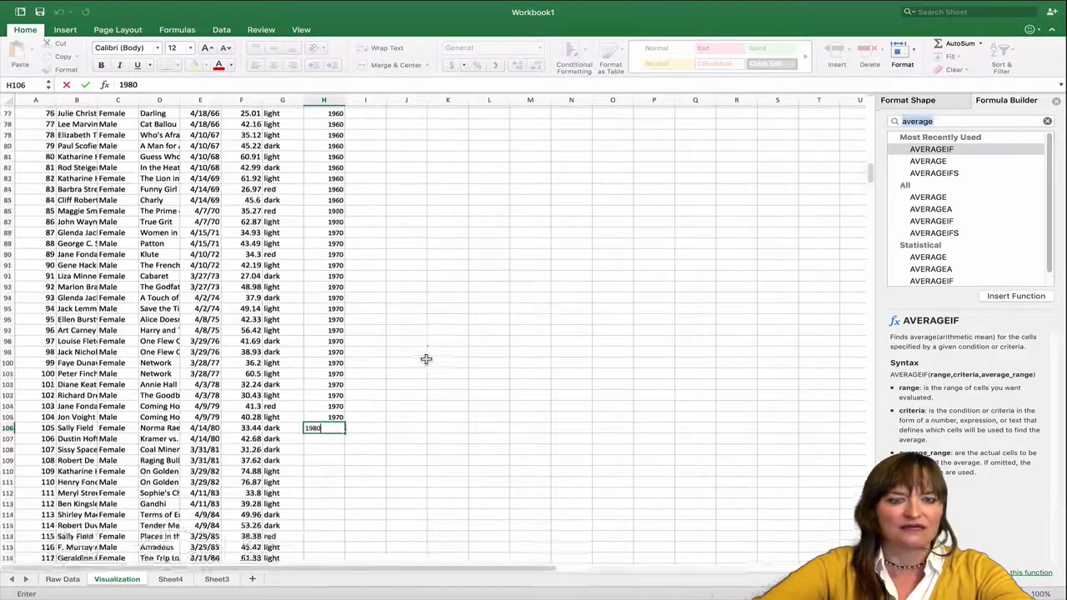
pyautogui.scroll(-5, 426, 359)
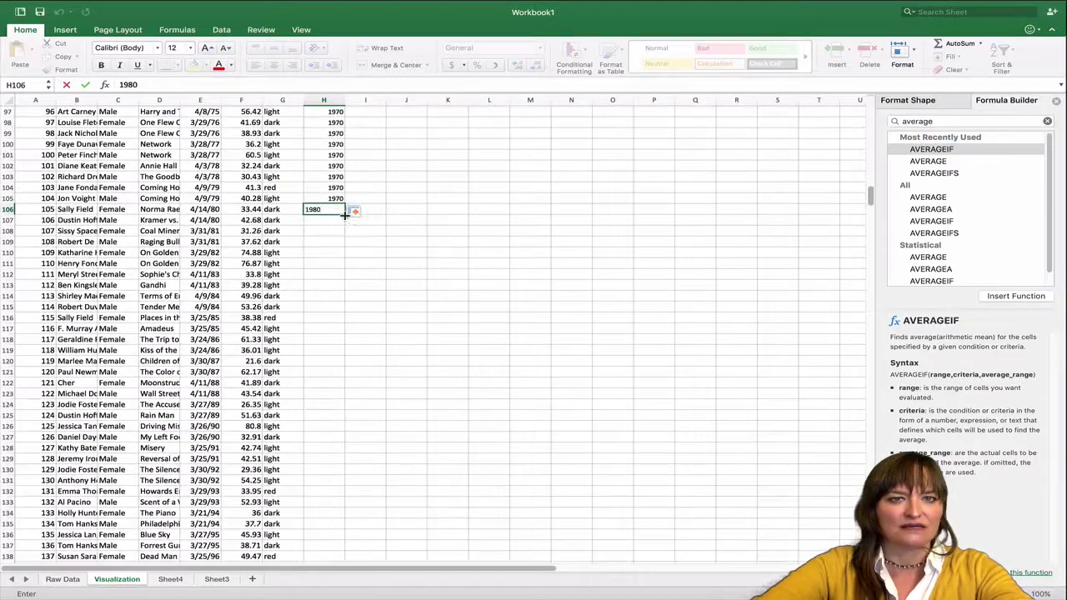
pyautogui.moveTo(344, 215); pyautogui.dragTo(342, 421)
# Step: Fill the Decade column with 1990 in H126:H145 and 2000 in H146:H165 for the matching awards
pyautogui.click(333, 426)
pyautogui.write('1990')
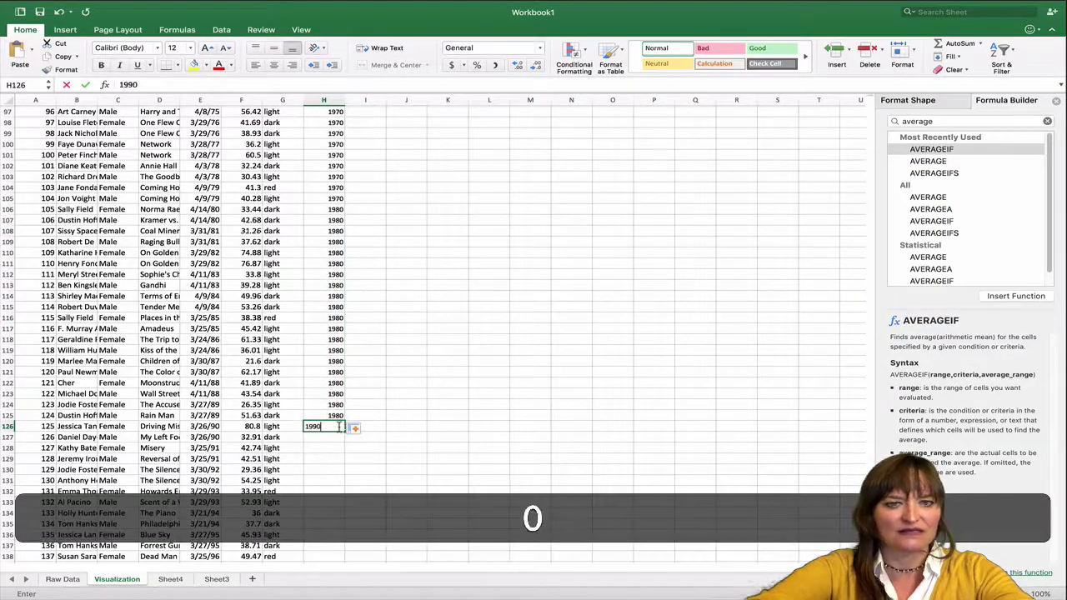
pyautogui.scroll(-5, 344, 432)
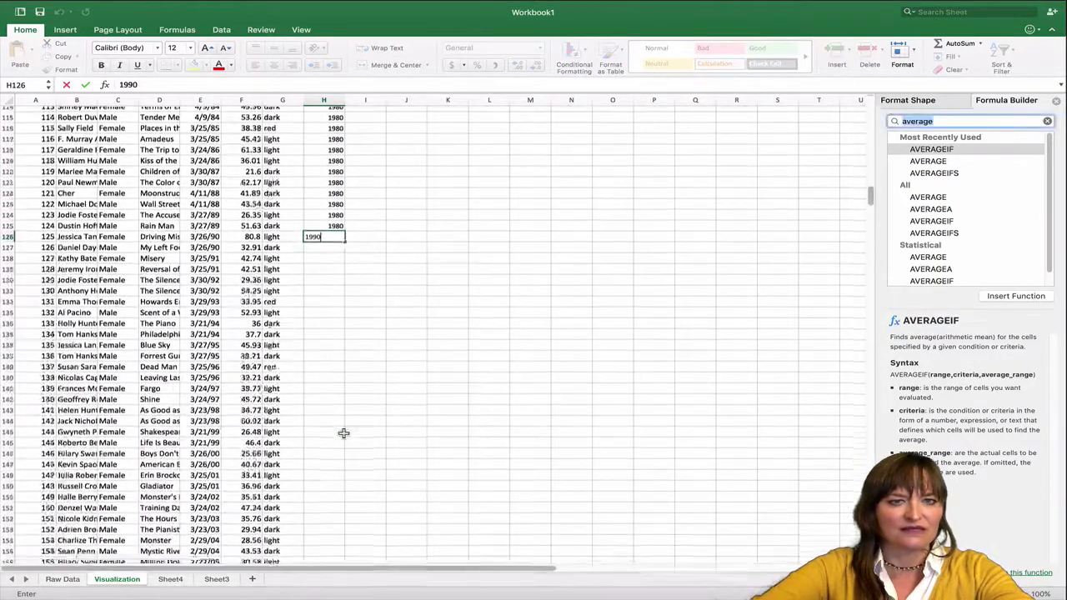
pyautogui.moveTo(345, 237); pyautogui.dragTo(336, 530)
pyautogui.click(345, 448)
pyautogui.write('2000')
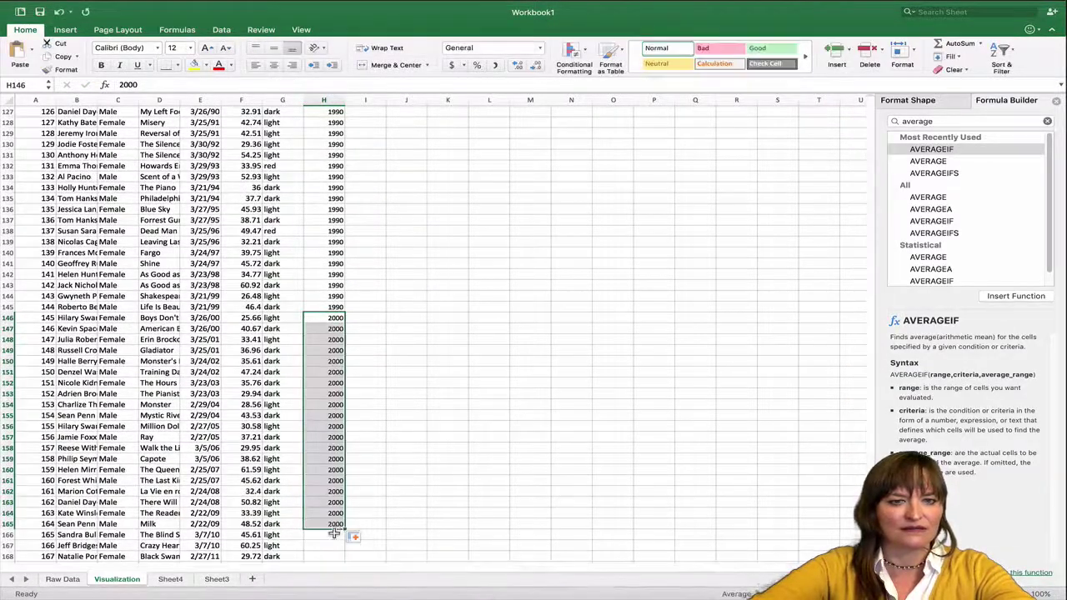
# Step: Enter 2010 in H166 and fill it down through H177 for the remaining awards
pyautogui.click(334, 534)
pyautogui.write('2010')
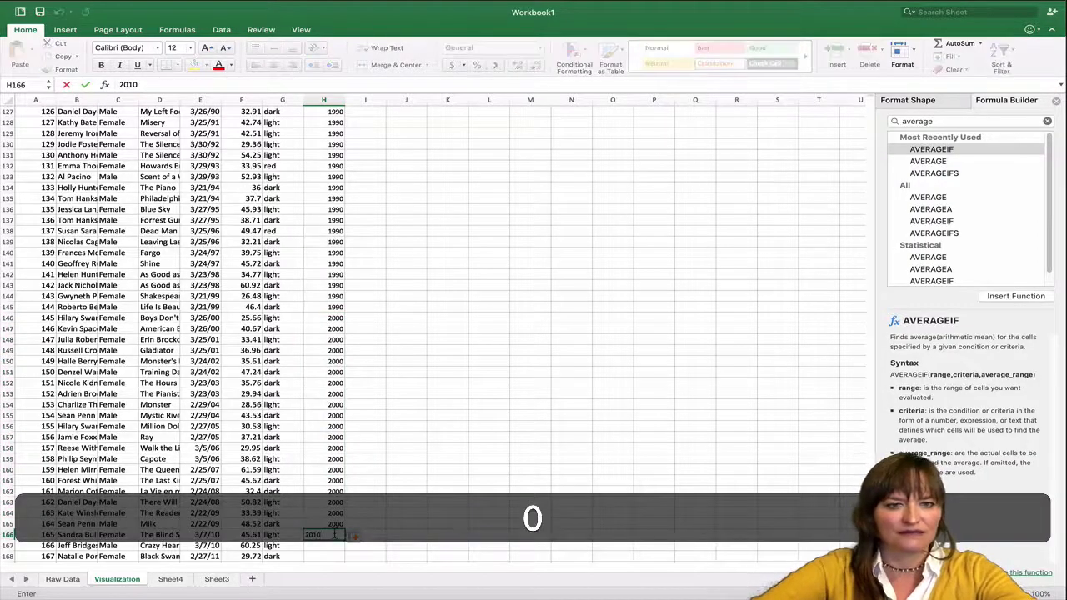
pyautogui.scroll(-3, 330, 510)
pyautogui.scroll(-6, 330, 511)
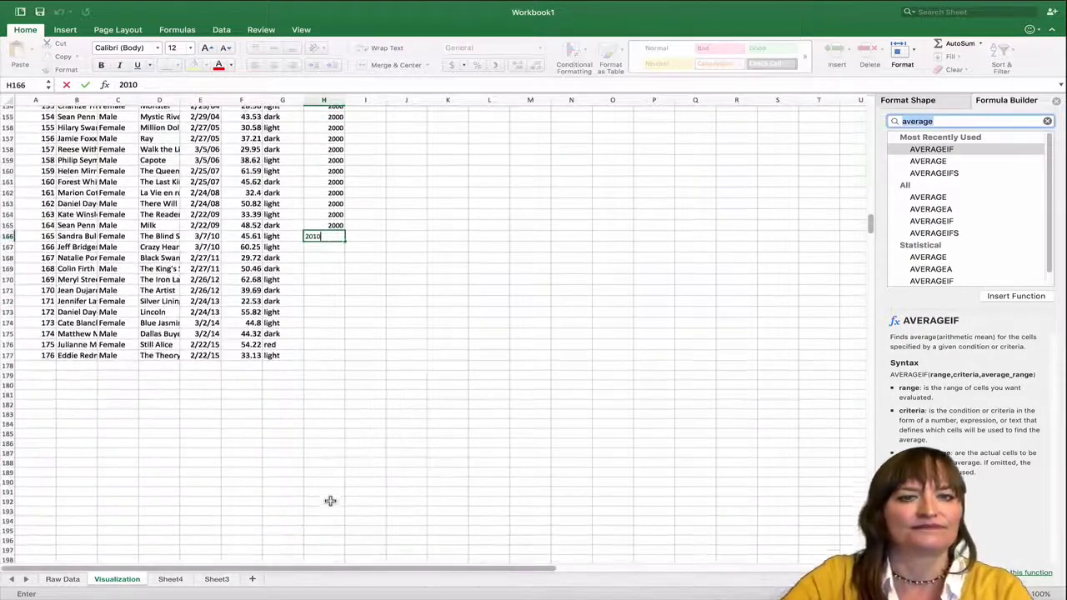
pyautogui.moveTo(344, 236); pyautogui.dragTo(344, 352)
# Step: Start a new summary table below the overall averages with the row labels Male in K22 and Female in K23
pyautogui.scroll(20, 387, 338)
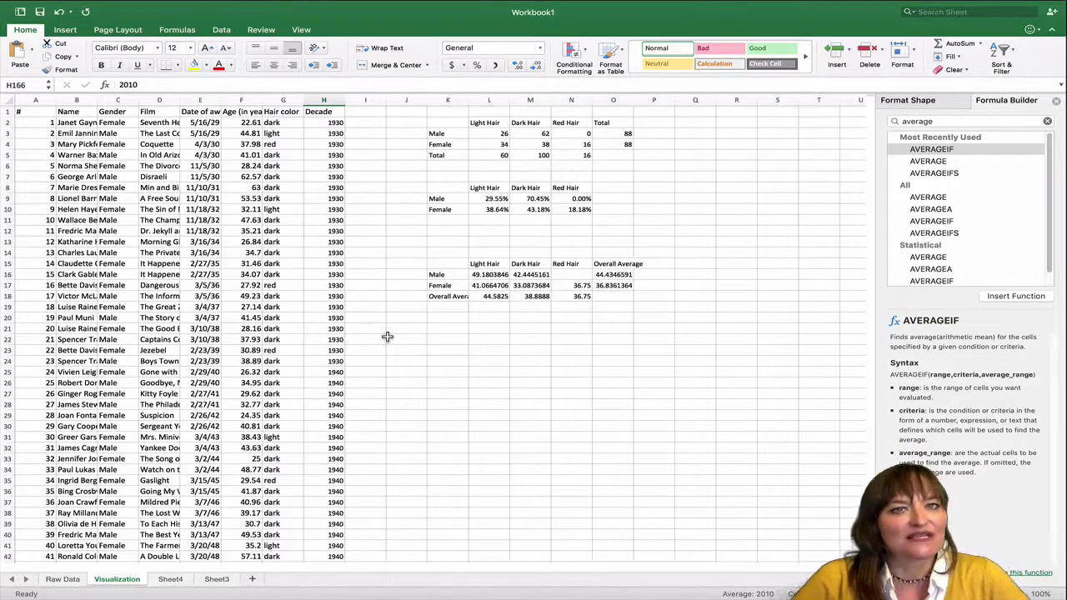
pyautogui.click(434, 340)
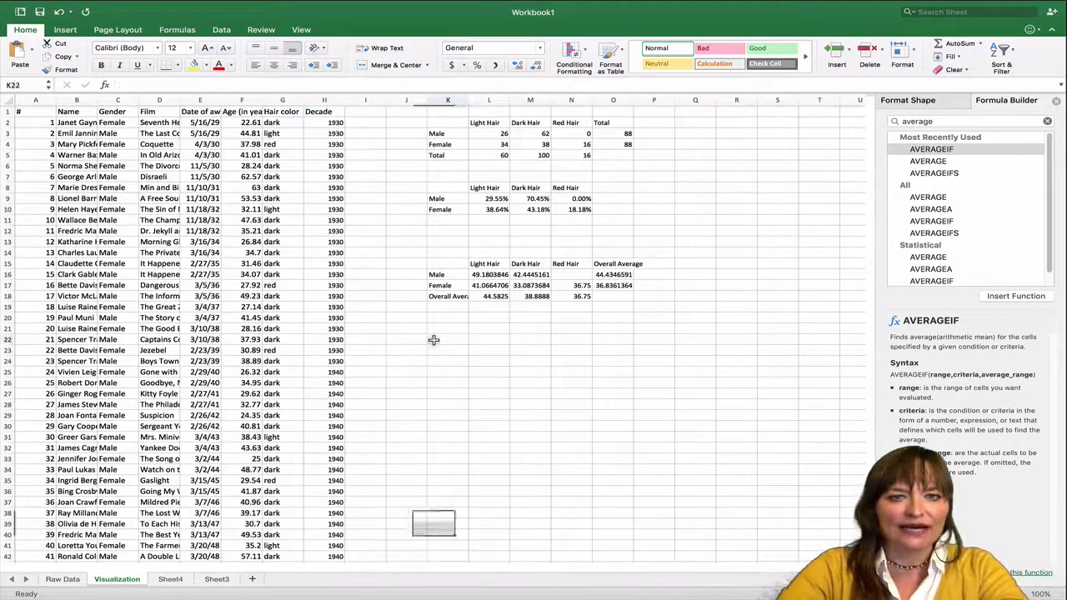
pyautogui.write('Male')
pyautogui.press('Return')
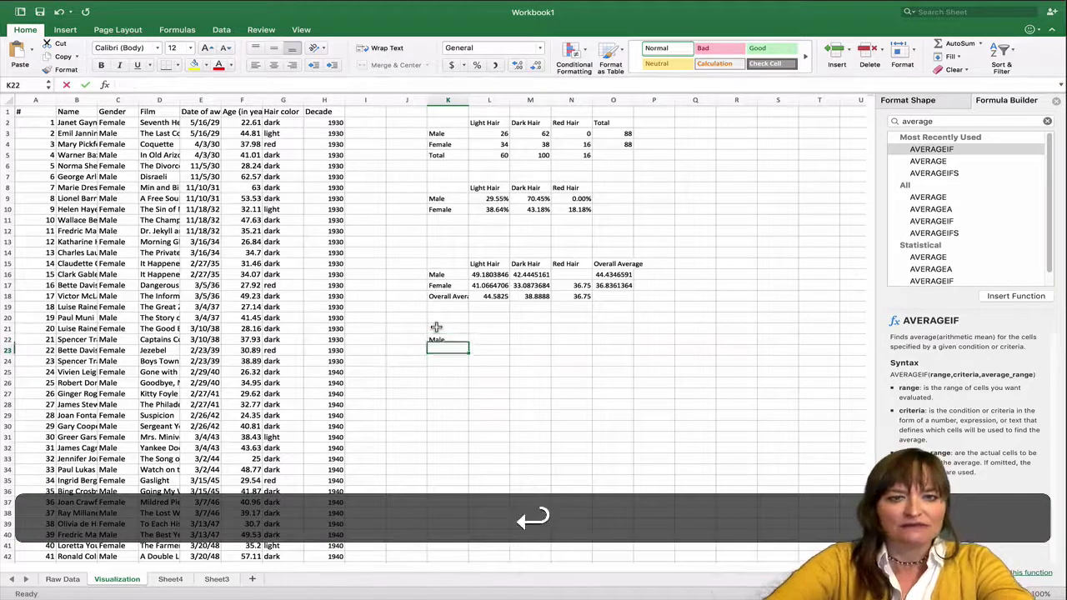
pyautogui.write('Femald')
pyautogui.press('BackSpace')
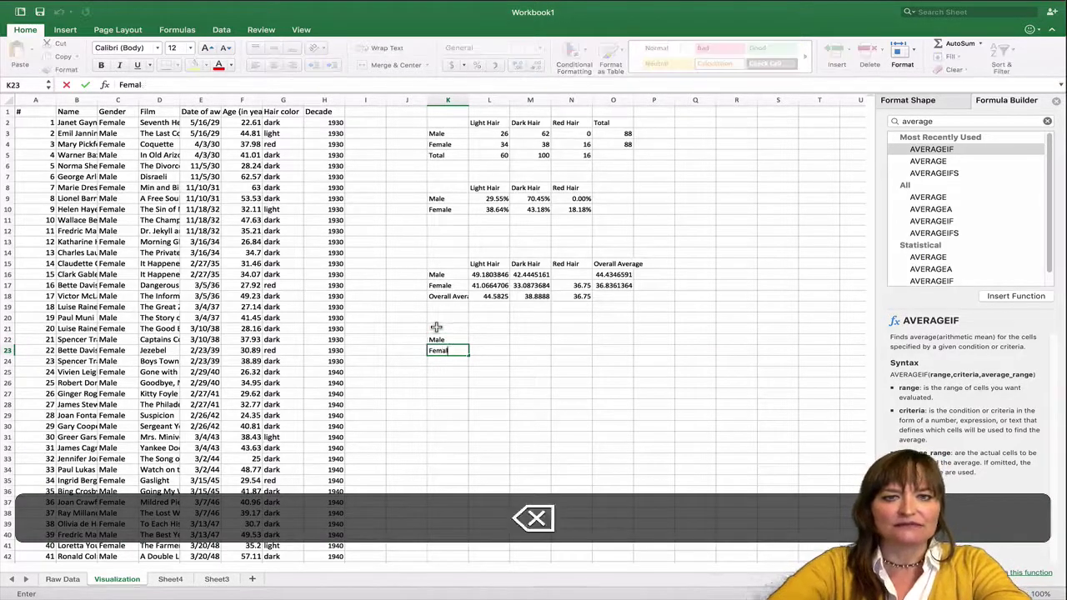
pyautogui.write('e')
# Step: Enter the first two decade headings, 1930 in L21 and 1940 in M21
pyautogui.click(482, 330)
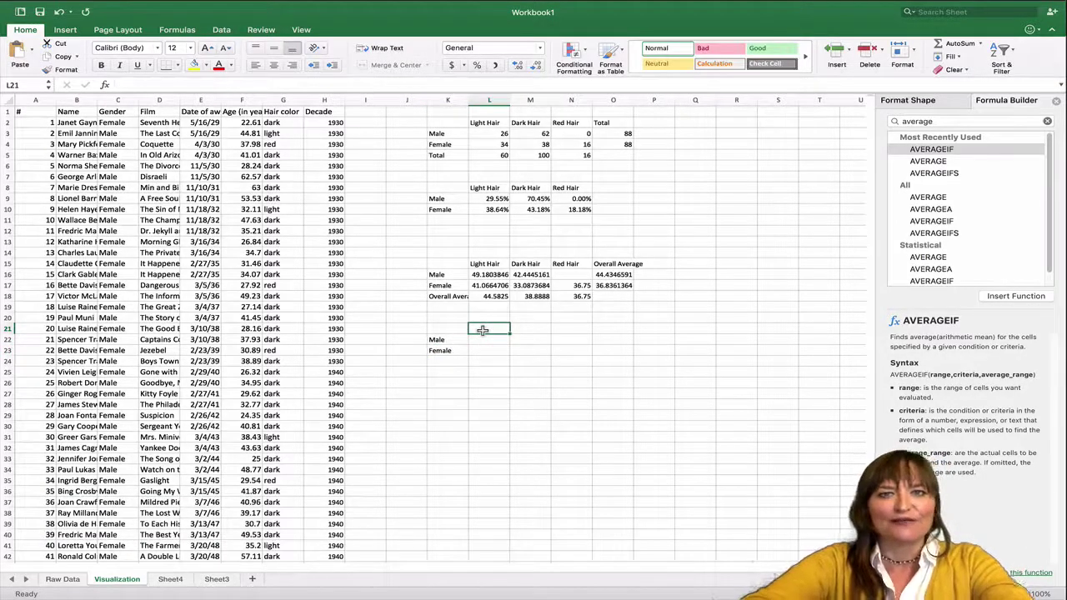
pyautogui.write('=')
pyautogui.write('930')
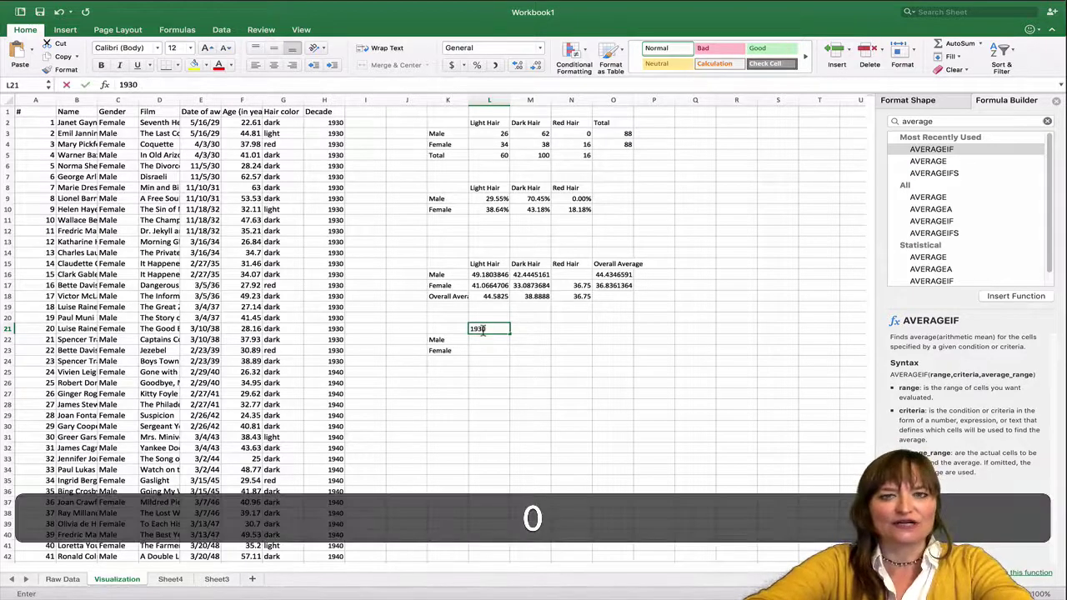
pyautogui.press('Tab')
pyautogui.write('194')
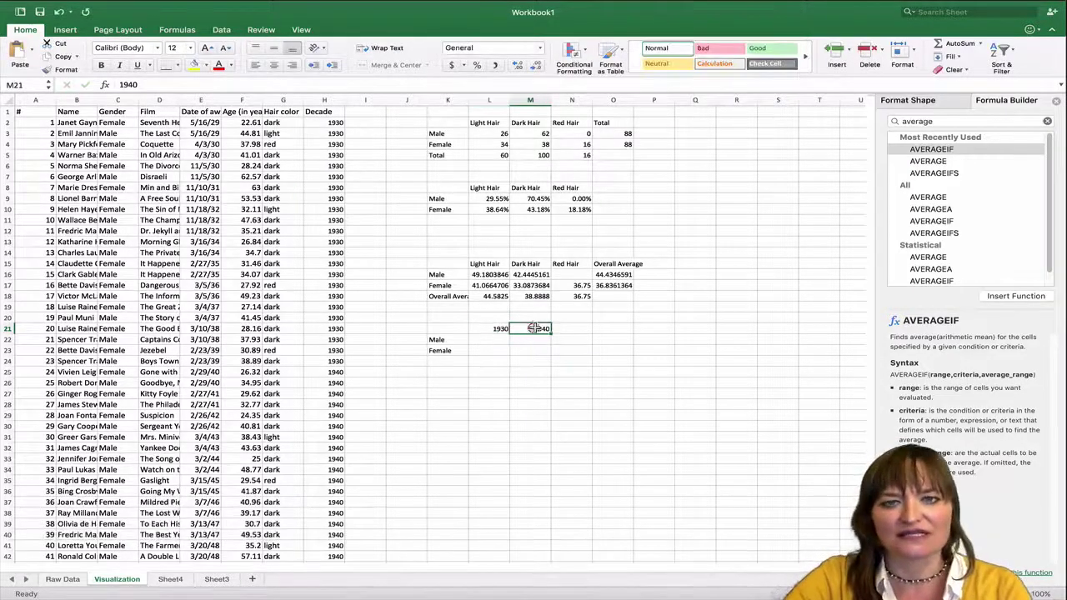
pyautogui.press('Tab')
pyautogui.moveTo(492, 328); pyautogui.dragTo(705, 330)
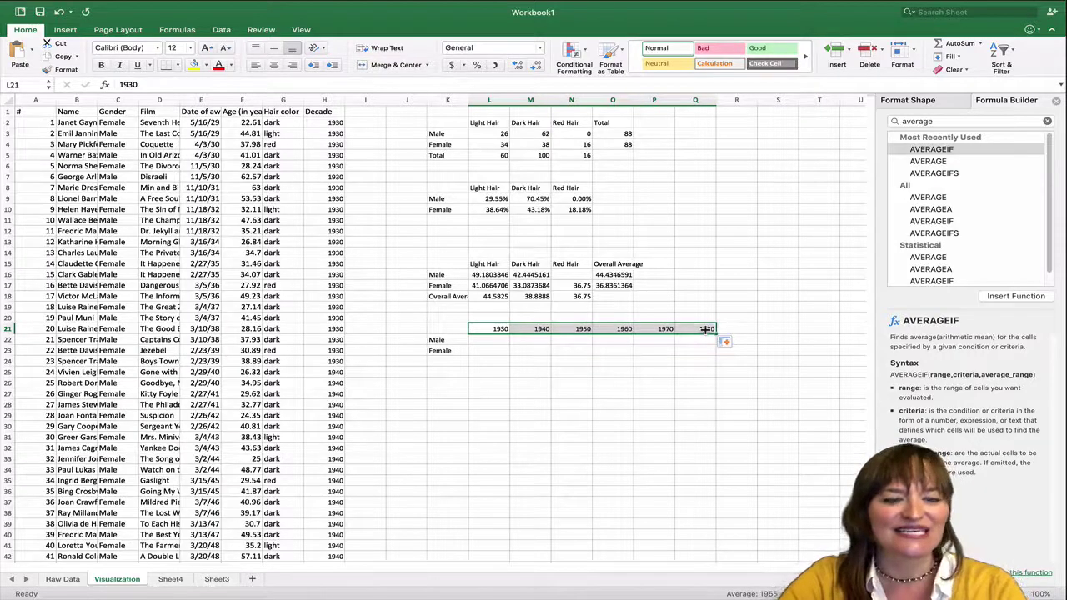
pyautogui.press('super+z')
pyautogui.click(499, 328)
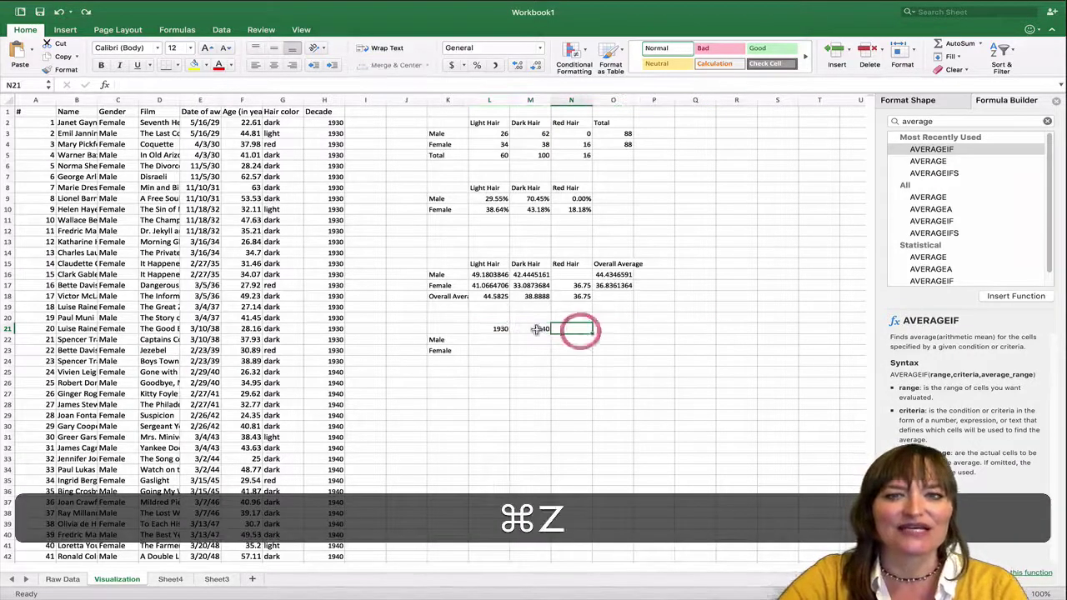
pyautogui.click(526, 332)
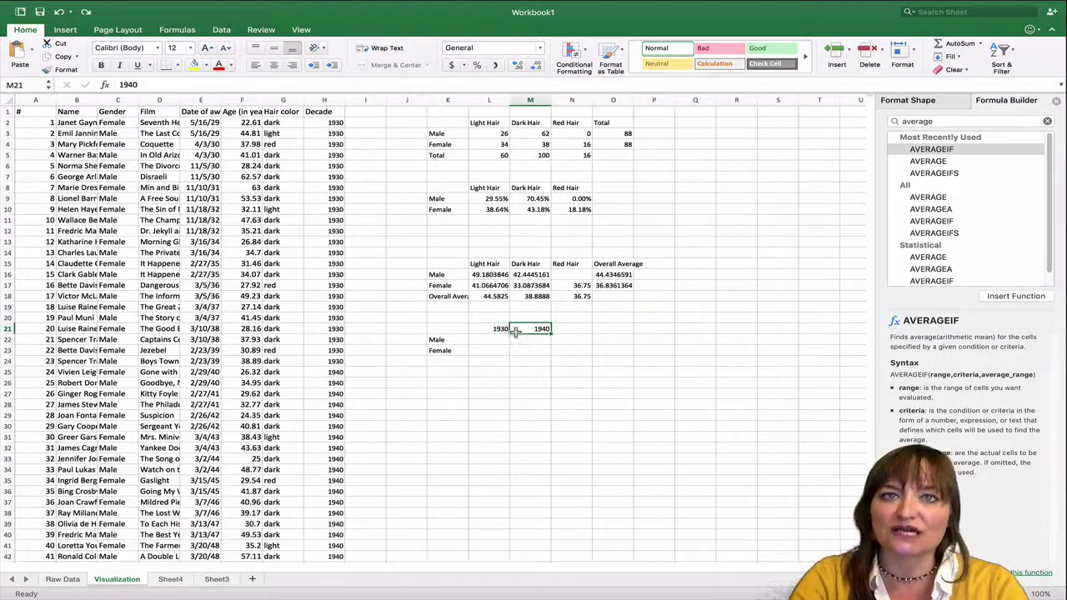
pyautogui.click(500, 330)
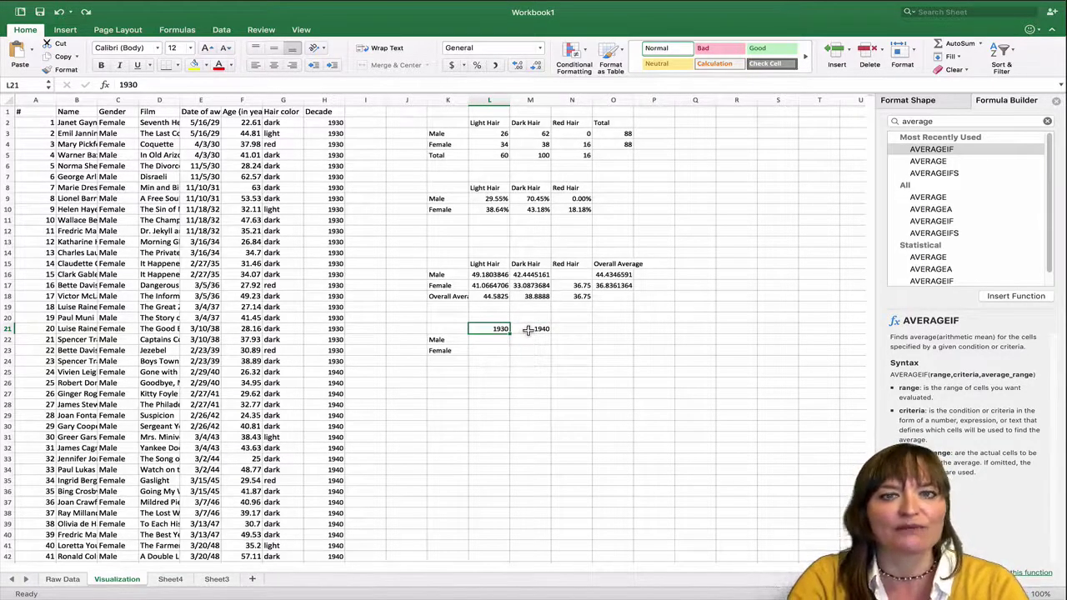
# Step: Extend the decade headings from L21:M21 across row 21 up to 2010 in T21
pyautogui.moveTo(500, 329); pyautogui.dragTo(533, 329)
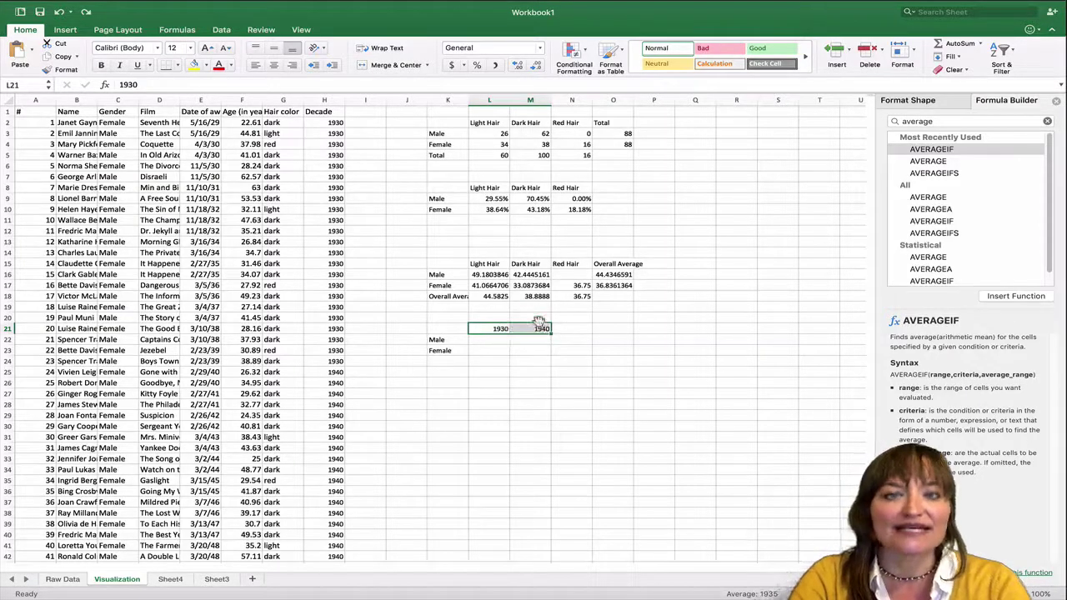
pyautogui.moveTo(550, 331); pyautogui.dragTo(823, 328)
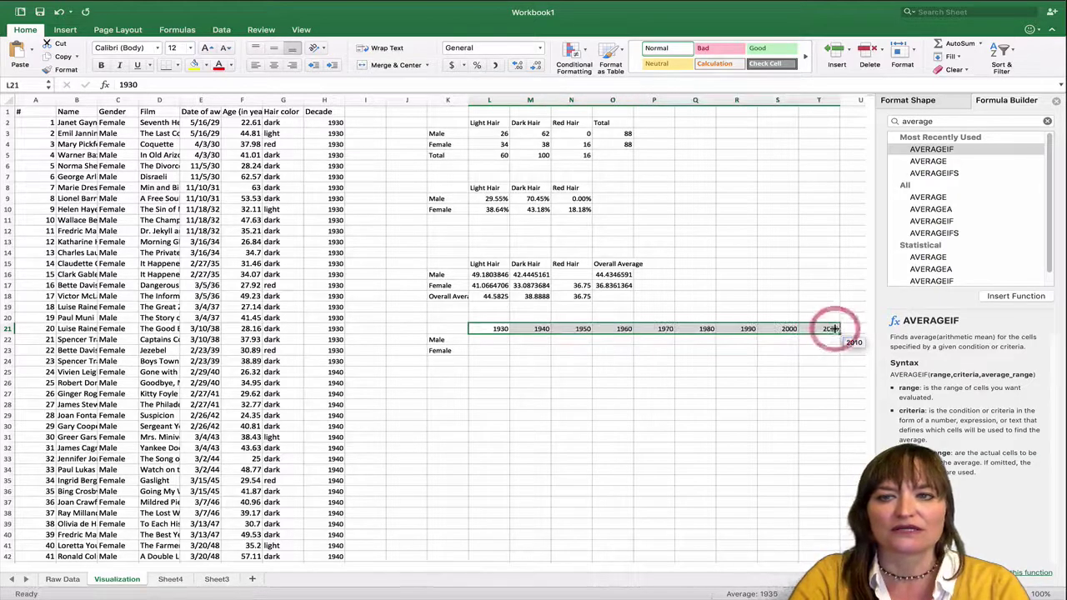
pyautogui.click(810, 340)
# Step: Start an AVERAGEIFS function in L22, the Male cell under the 1930 heading
pyautogui.click(496, 337)
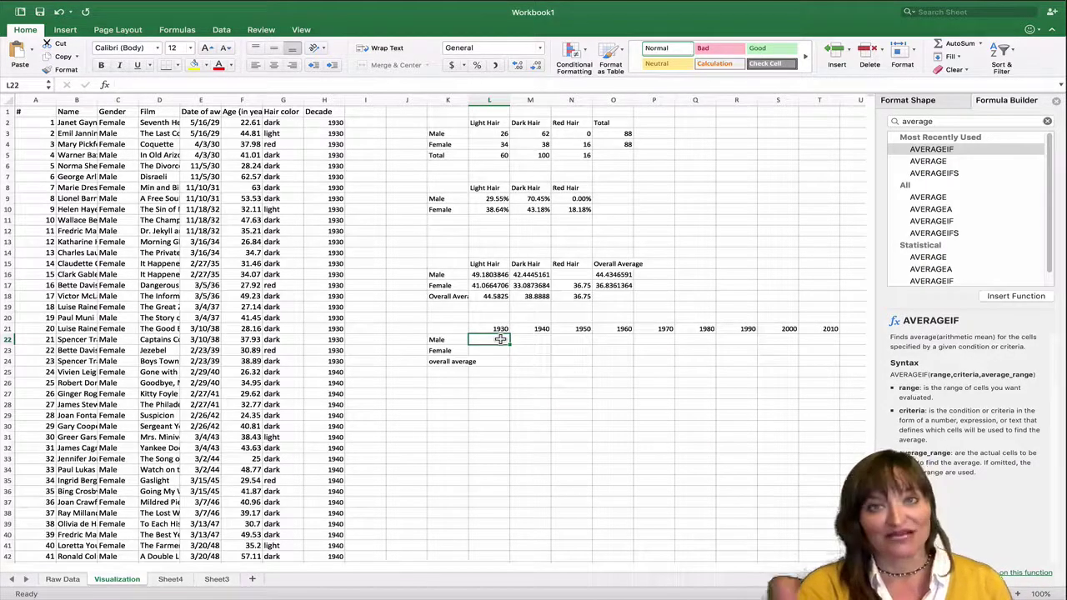
pyautogui.doubleClick(937, 173)
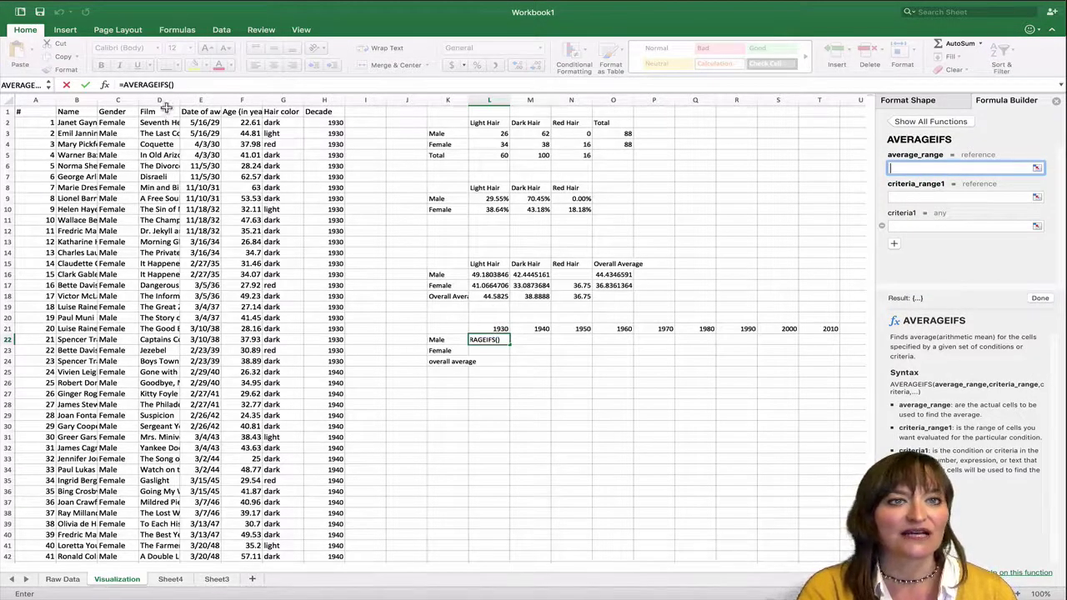
pyautogui.click(117, 100)
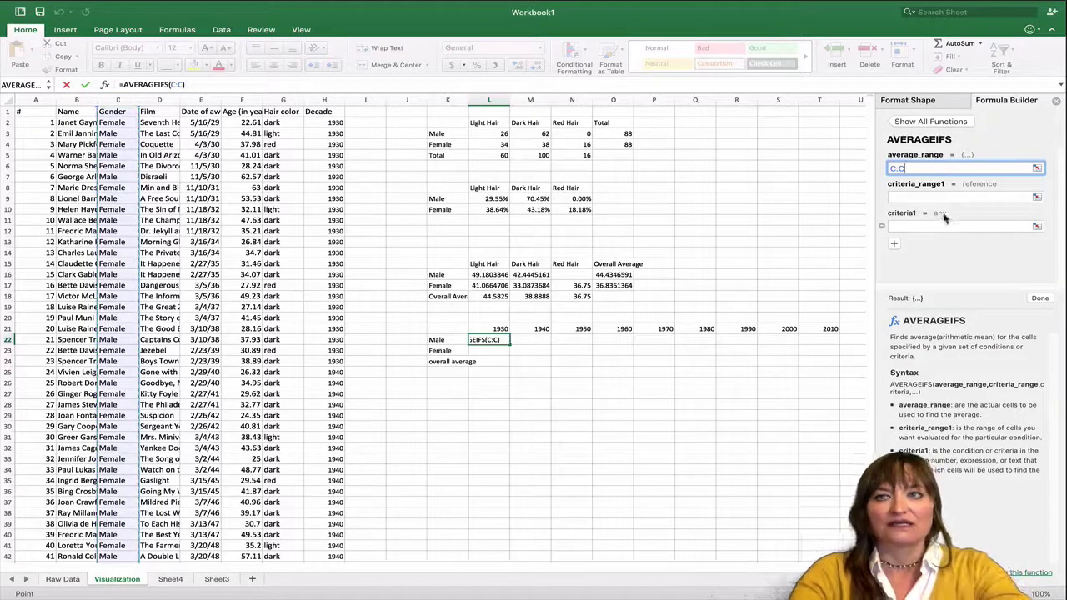
pyautogui.press('BackSpace')
pyautogui.press('BackSpace')
pyautogui.press('BackSpace')
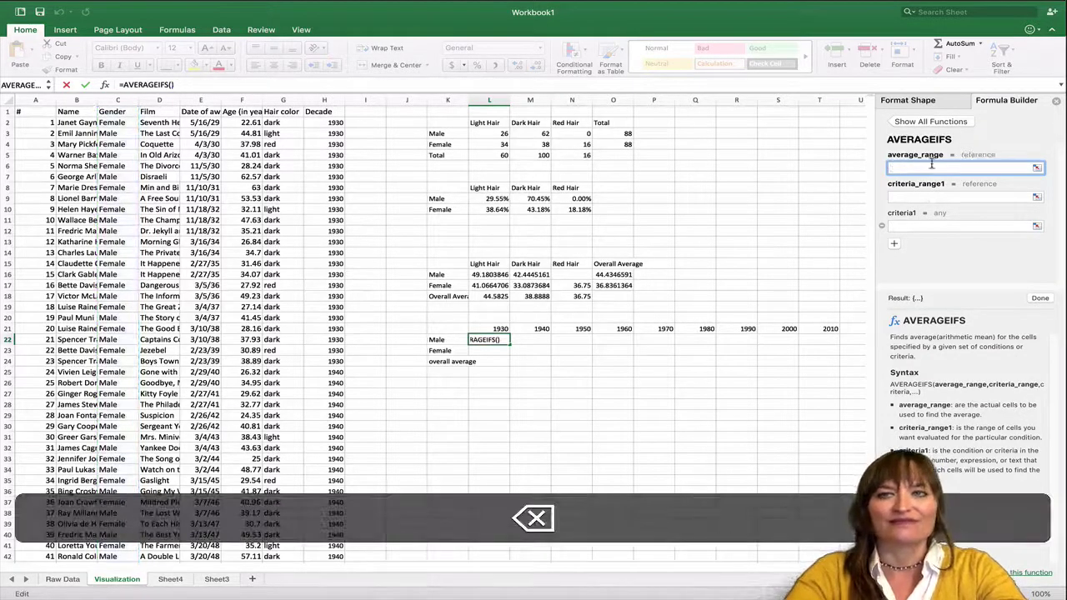
# Step: Set the AVERAGEIFS average range to the Age column F:F and the first criterion to "male" in the Gender column C:C
pyautogui.click(246, 100)
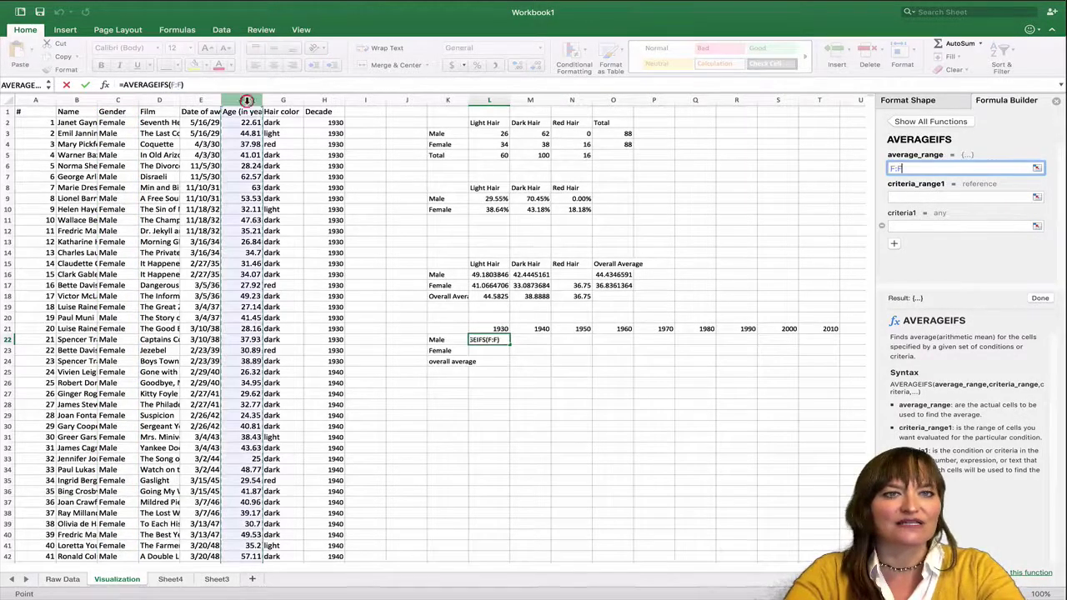
pyautogui.click(940, 198)
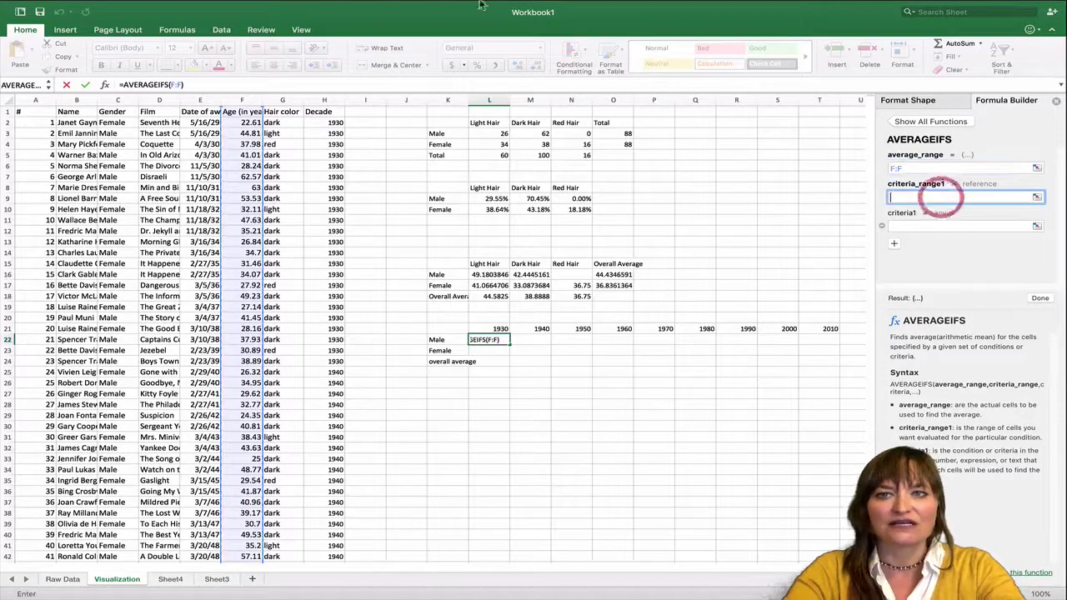
pyautogui.click(118, 100)
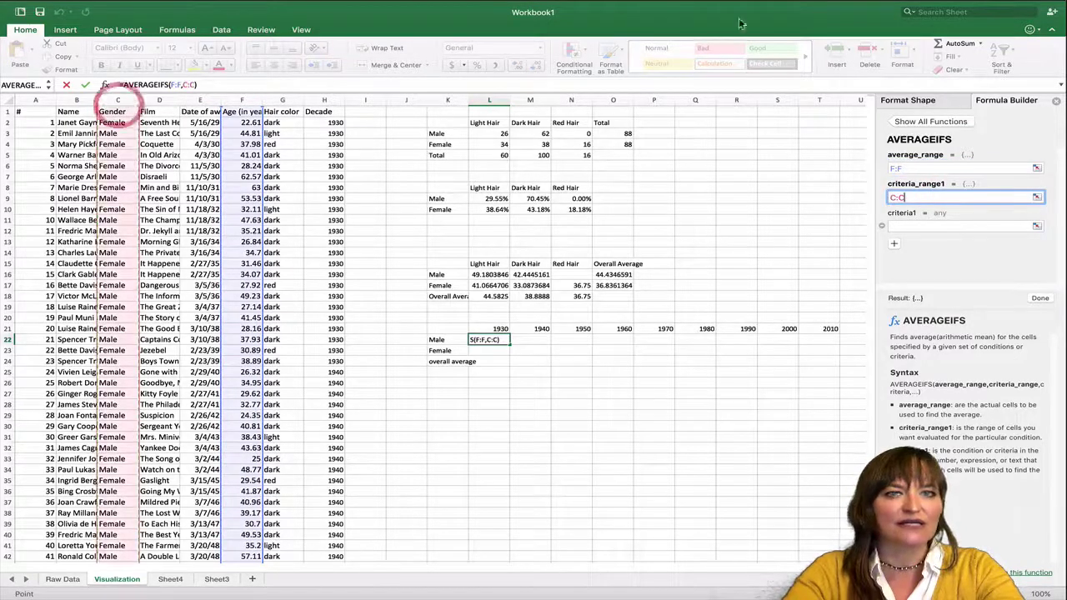
pyautogui.click(917, 225)
pyautogui.write('"male"')
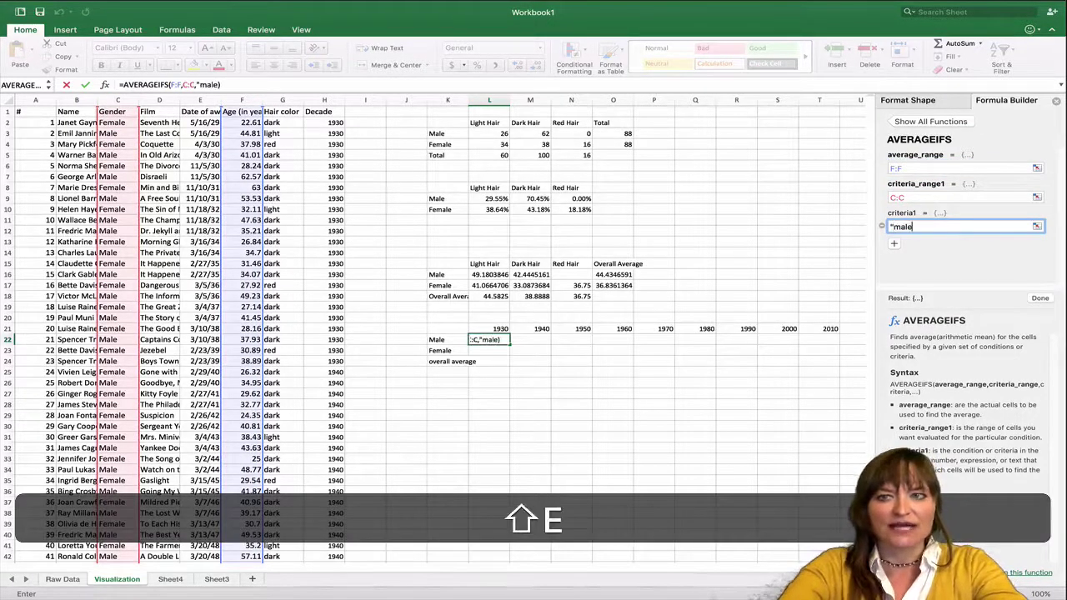
# Step: Add a second AVERAGEIFS condition with the Decade column H:H as its range and "1930" as its criterion
pyautogui.click(894, 244)
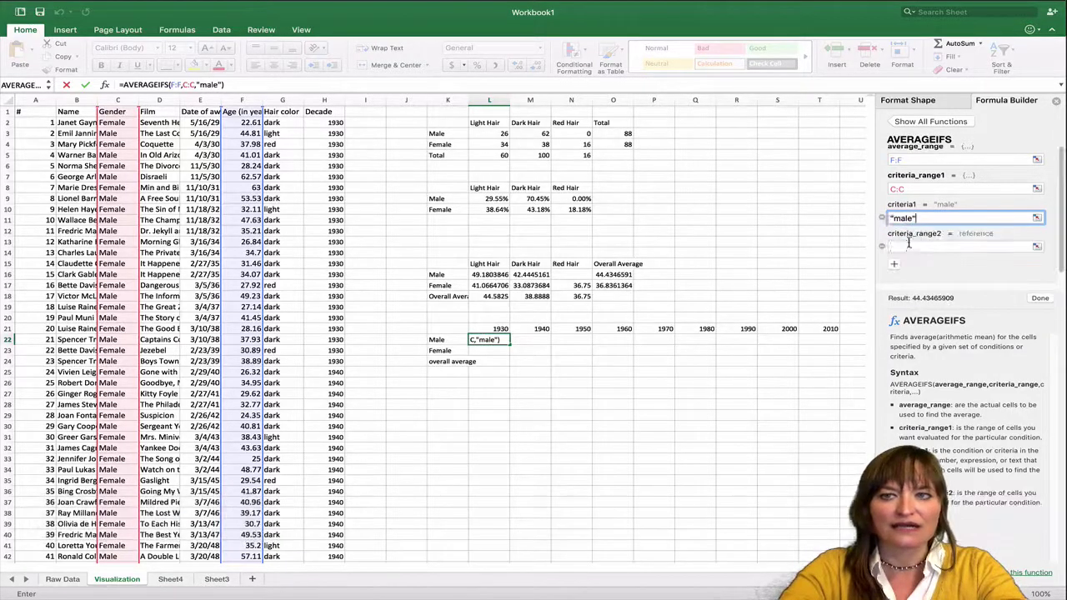
pyautogui.click(908, 246)
pyautogui.click(324, 100)
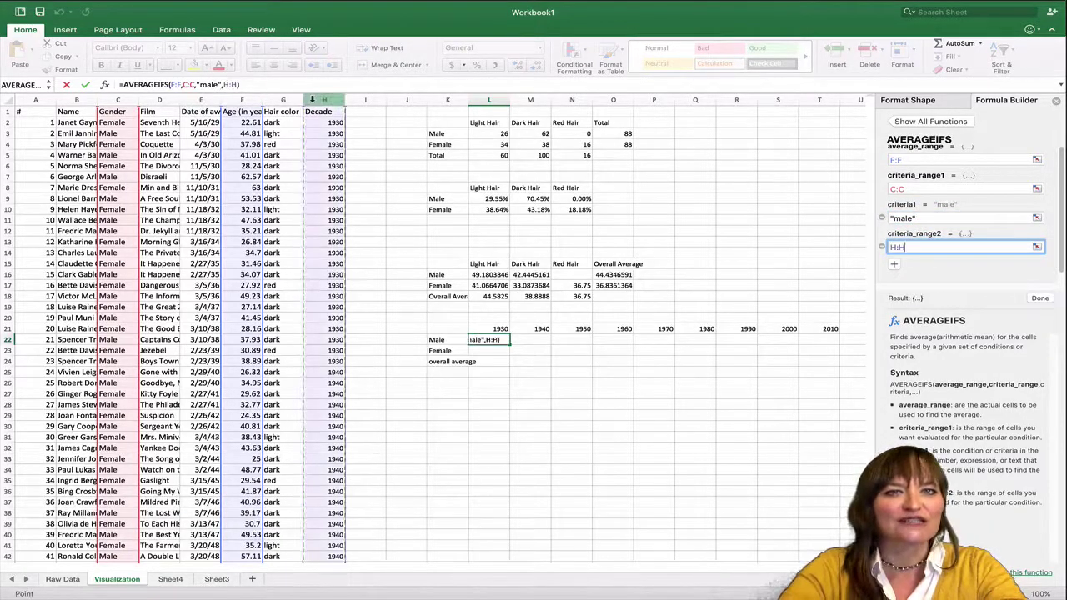
pyautogui.click(895, 263)
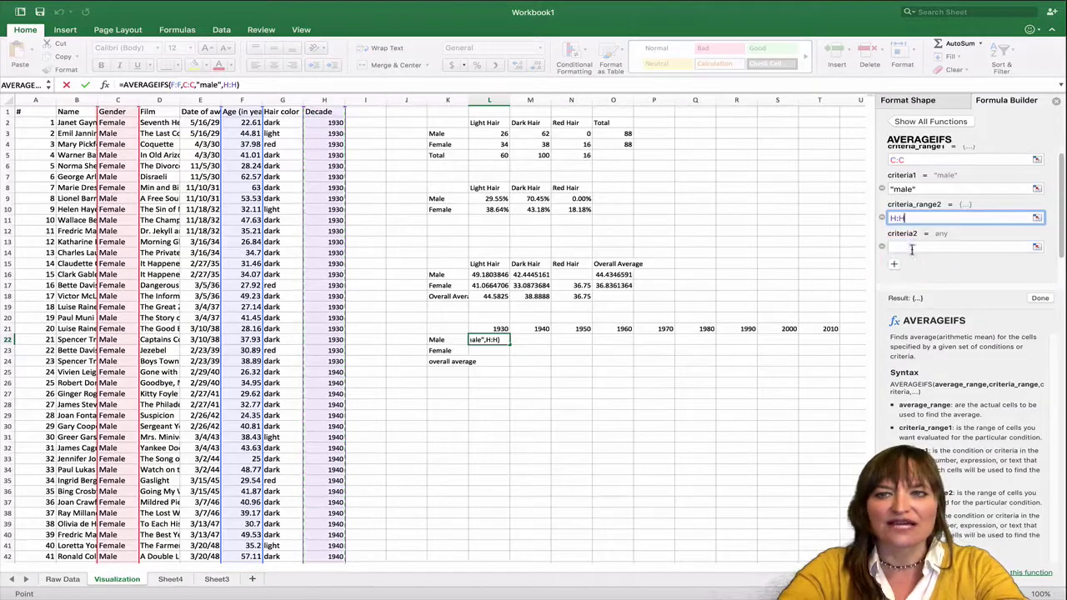
pyautogui.click(912, 245)
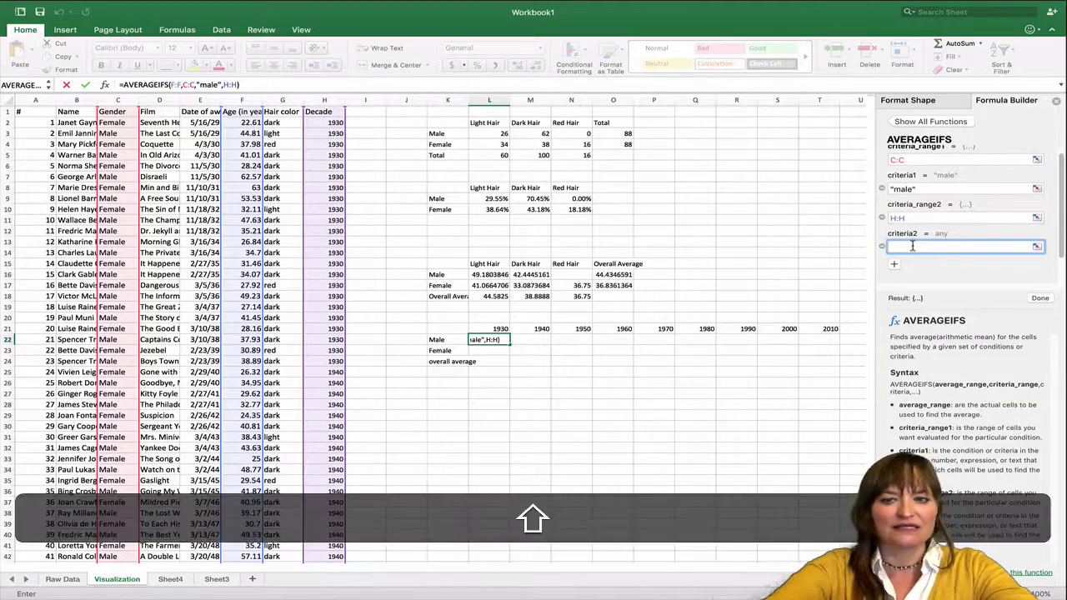
pyautogui.write('"1930"')
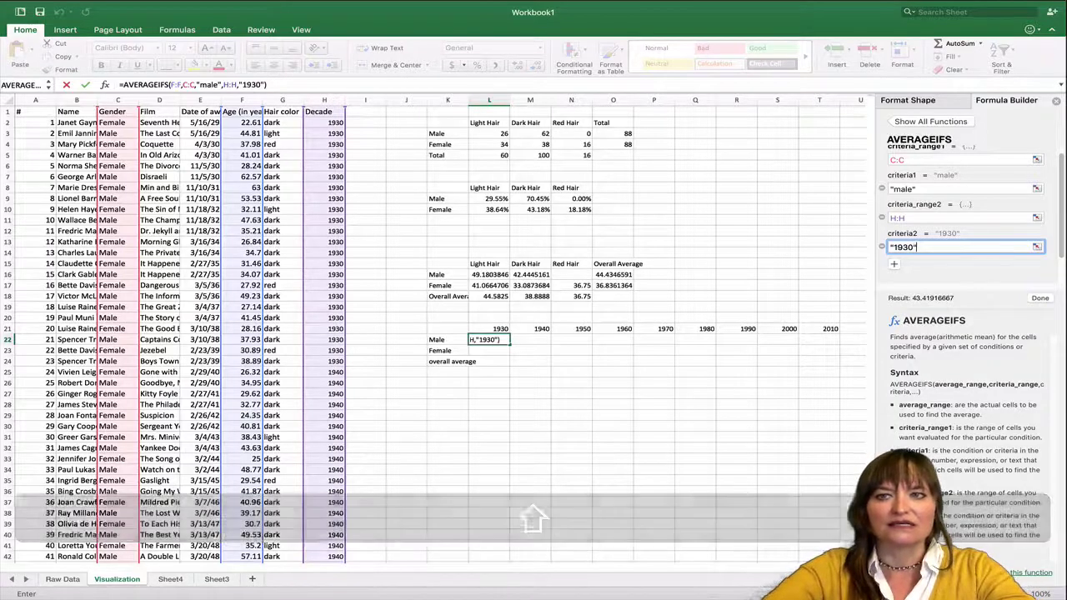
# Step: Finish the L22 formula and start an AVERAGEIFS in M22 with average range F:F and first criterion "male" in Gender column C:C
pyautogui.click(1039, 298)
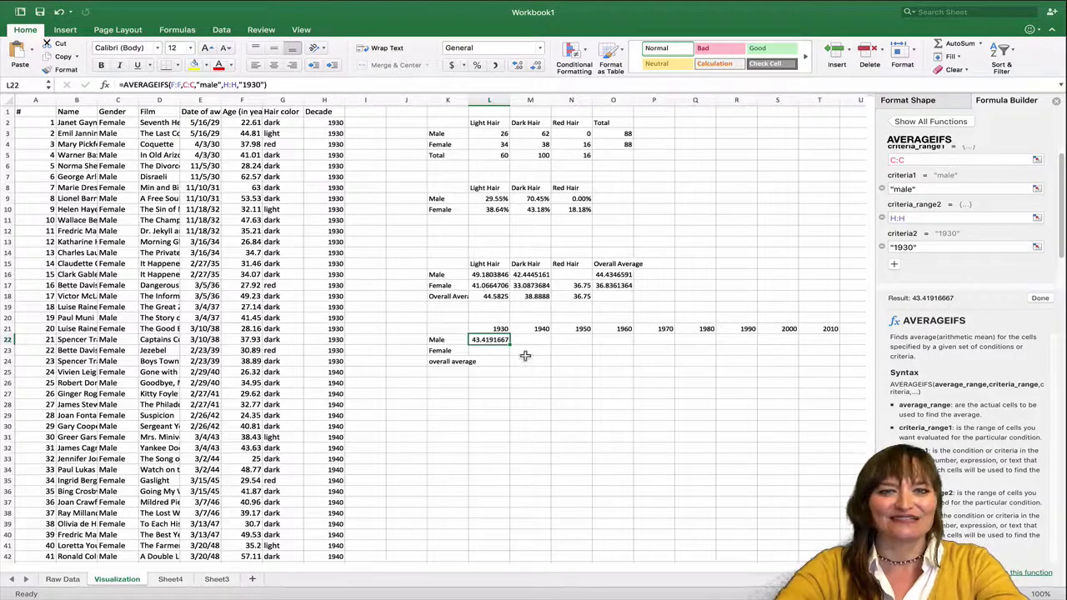
pyautogui.press('Right')
pyautogui.write('=AVERAGEIFS(')
pyautogui.click(250, 100)
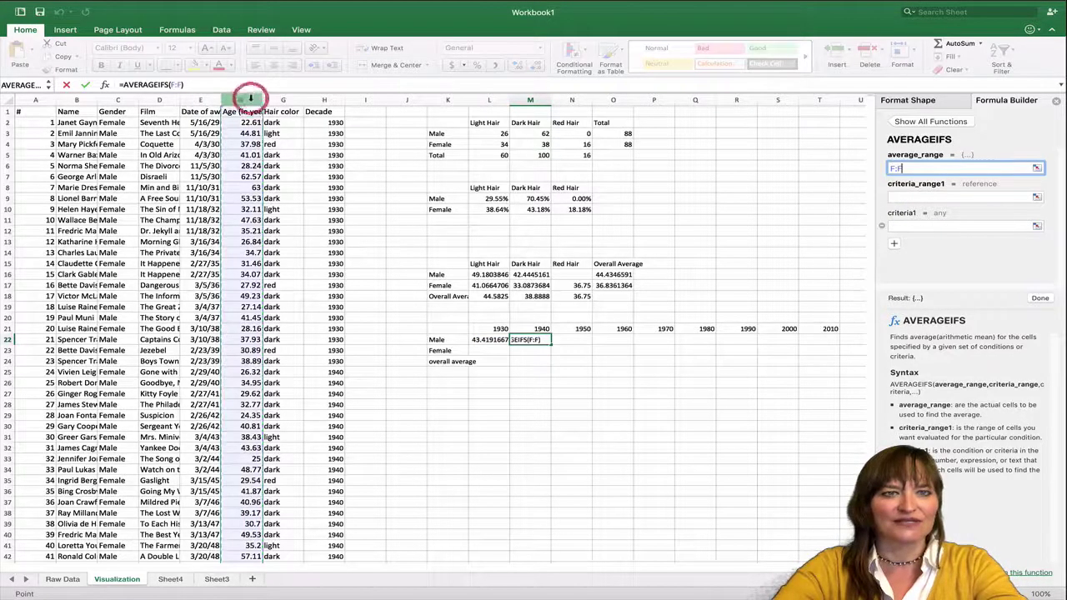
pyautogui.click(954, 197)
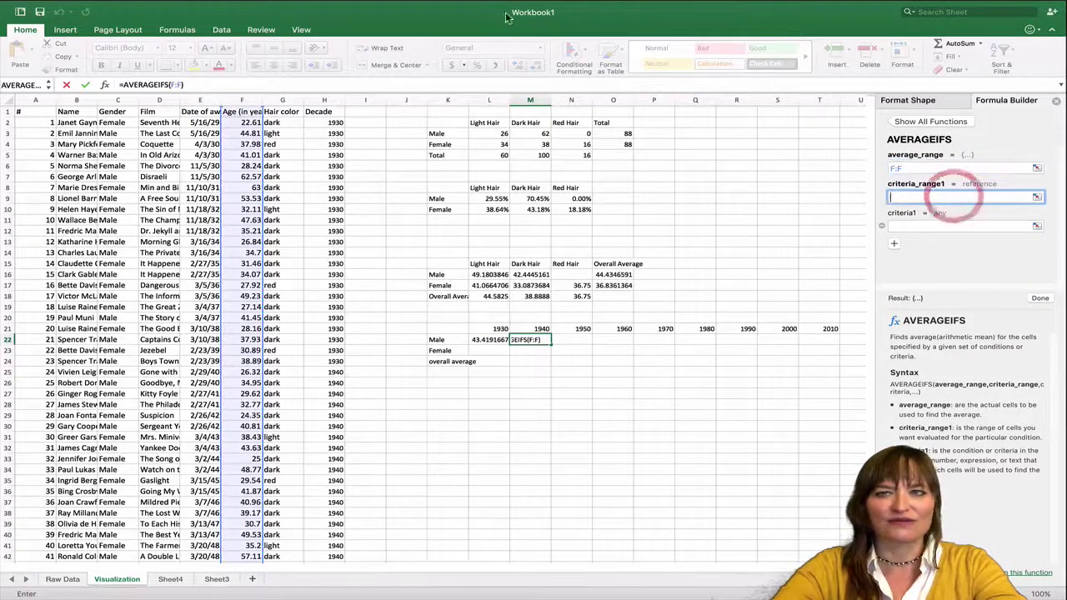
pyautogui.click(118, 100)
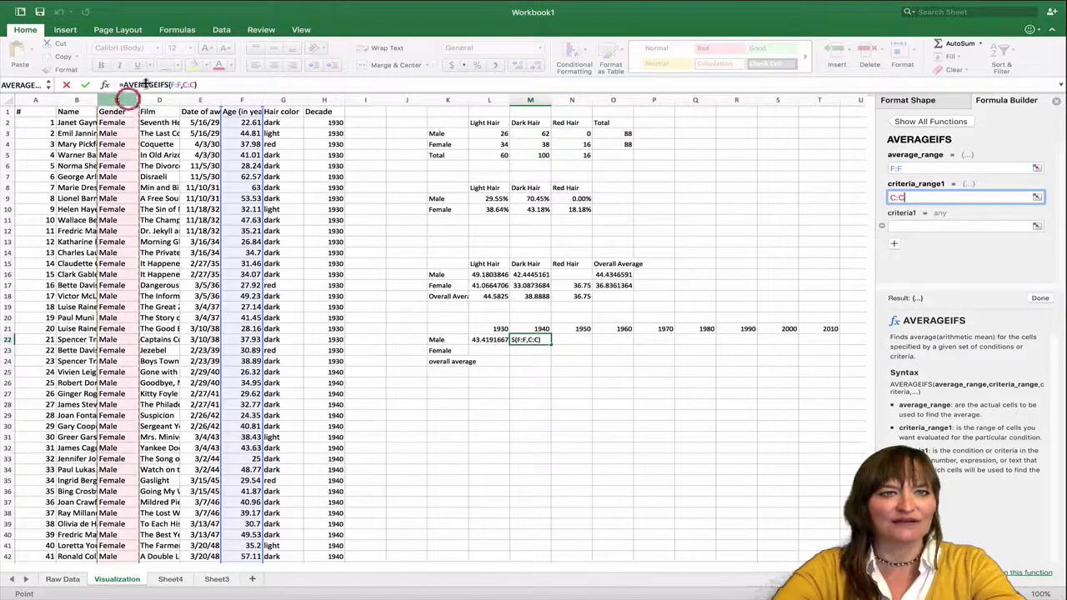
pyautogui.click(965, 227)
pyautogui.write('"male"')
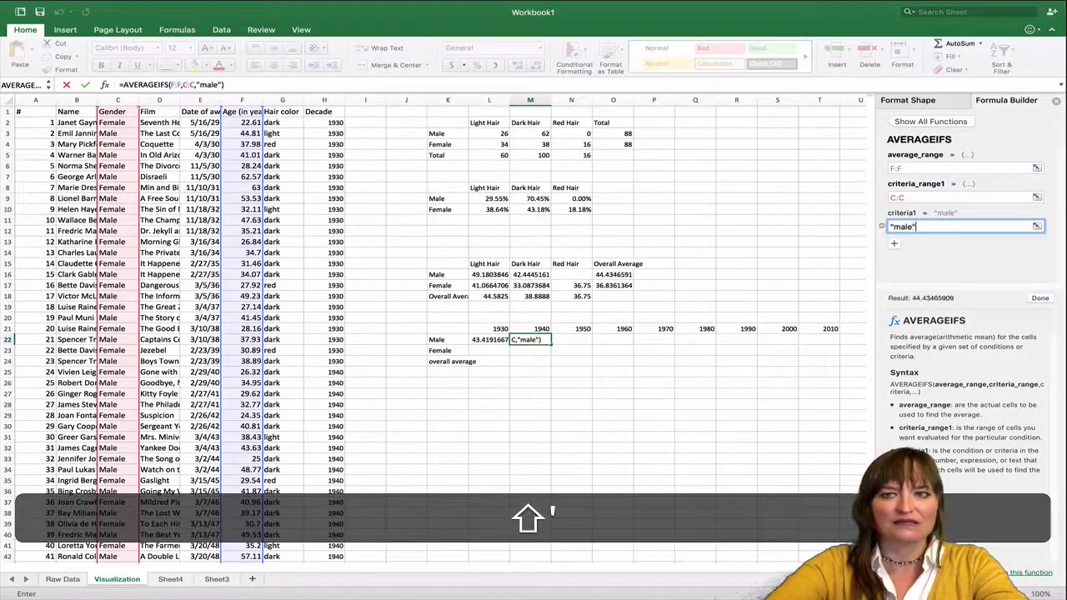
# Step: Complete the M22 AVERAGEIFS with a second condition using Decade column H:H as its range and 1940 as its criterion
pyautogui.click(902, 245)
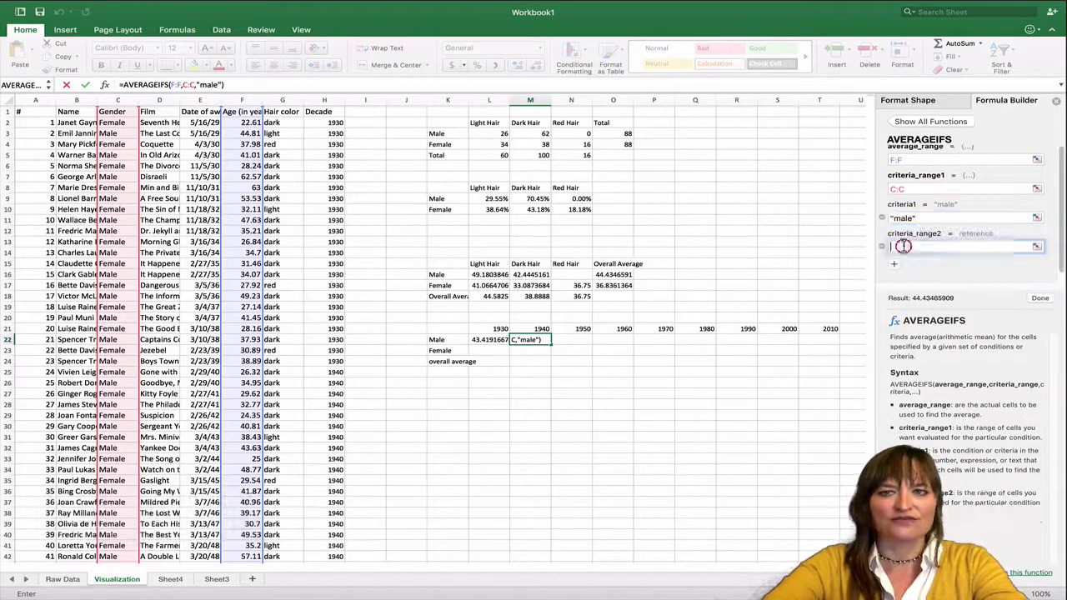
pyautogui.click(322, 100)
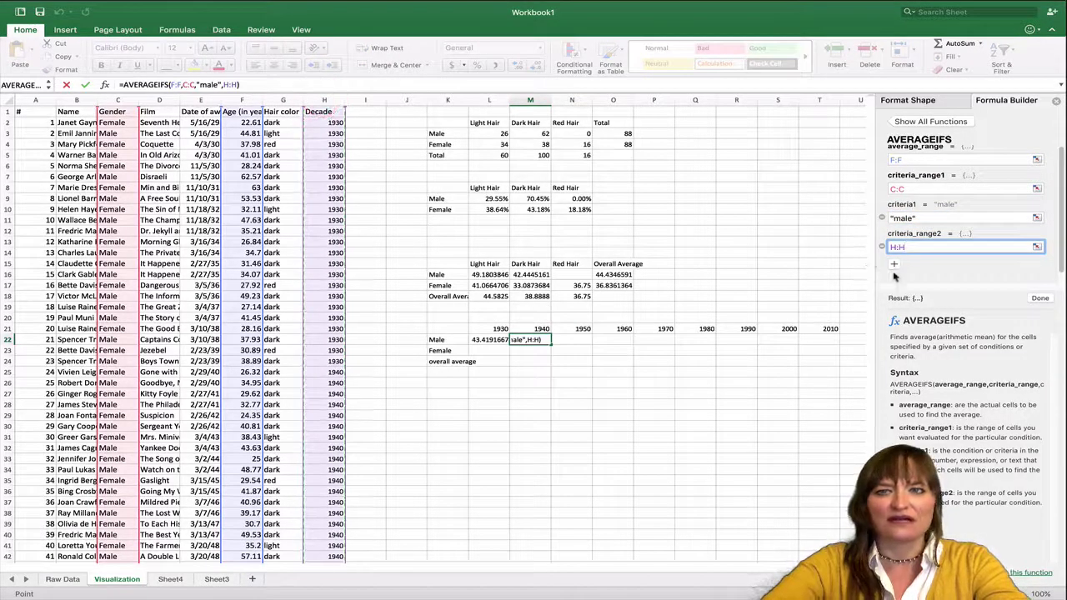
pyautogui.click(897, 247)
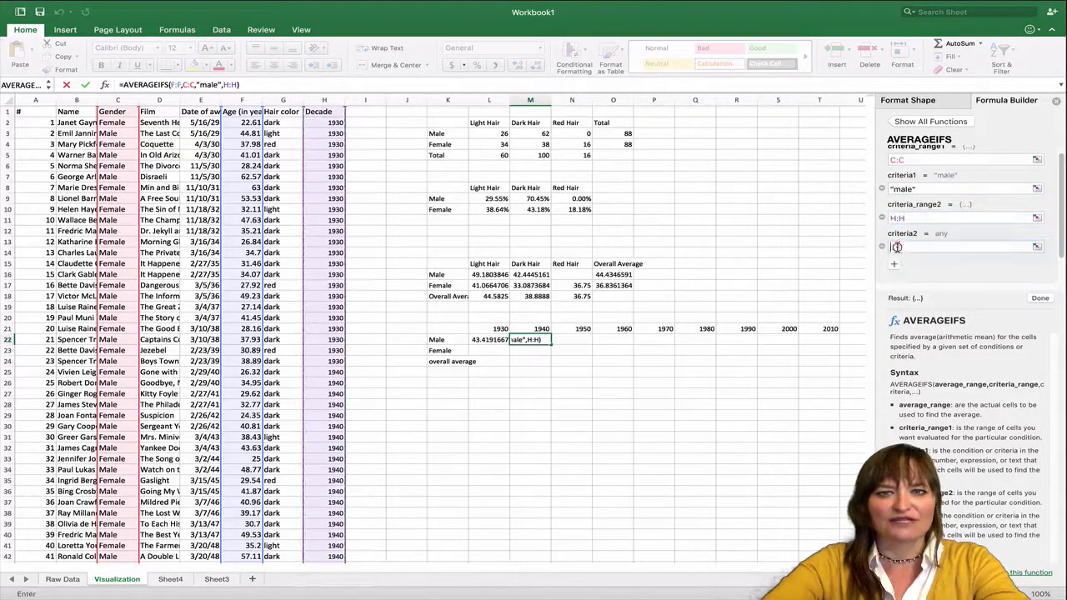
pyautogui.write('1940')
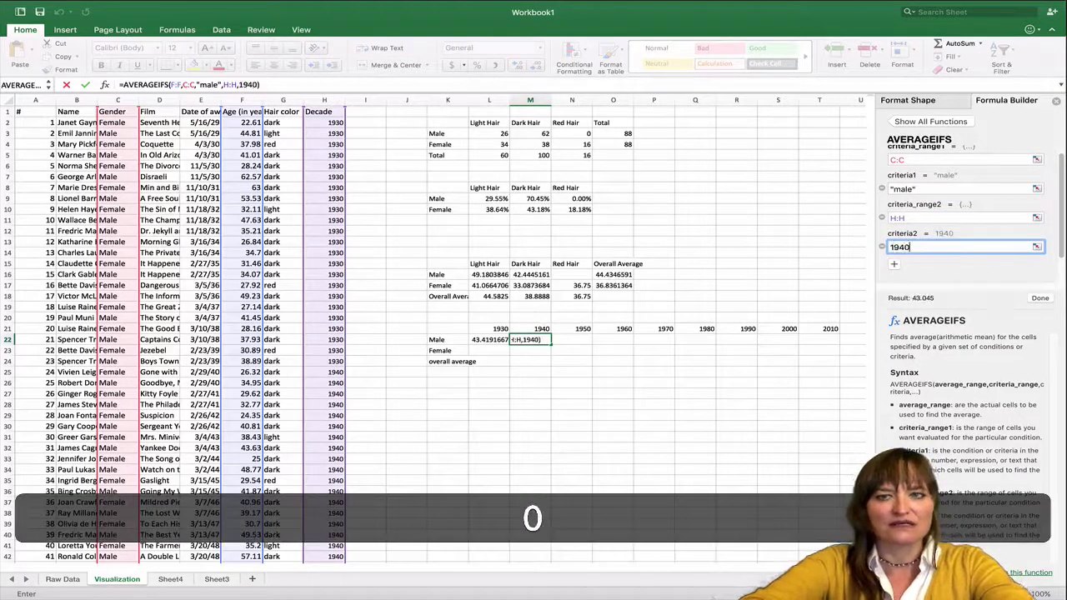
pyautogui.press('Return')
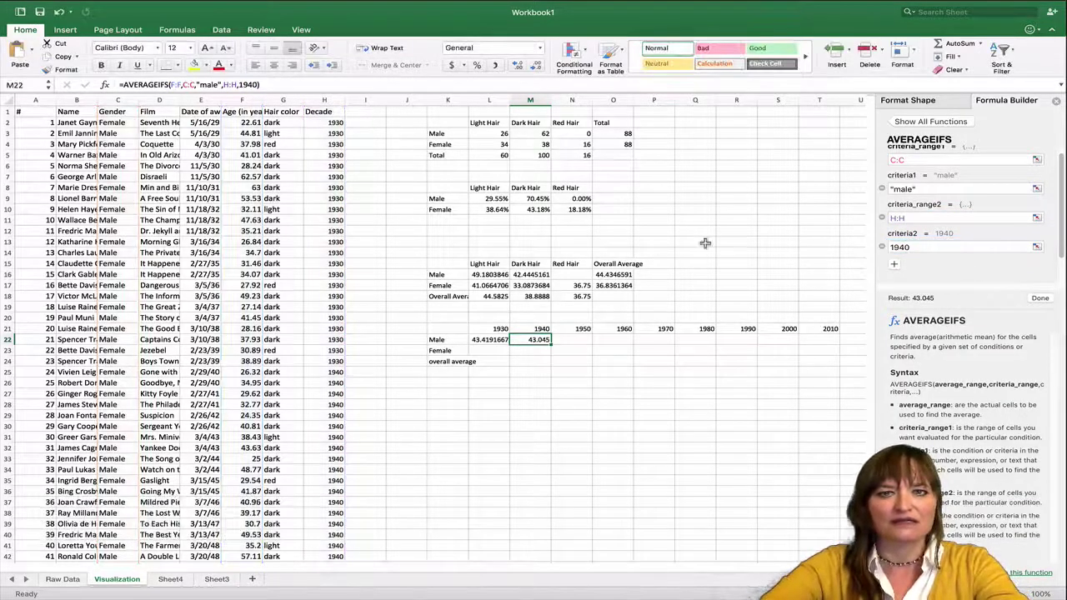
# Step: Start an AVERAGEIFS in N22, averaging the Age column F:F with the first criterion male in the Gender column C:C
pyautogui.click(574, 339)
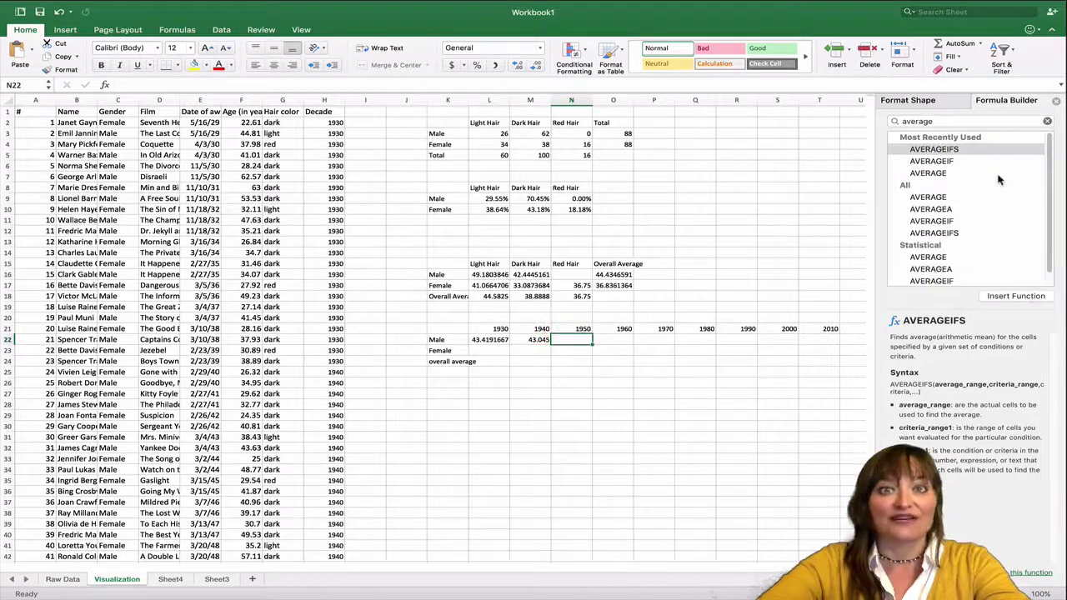
pyautogui.doubleClick(958, 150)
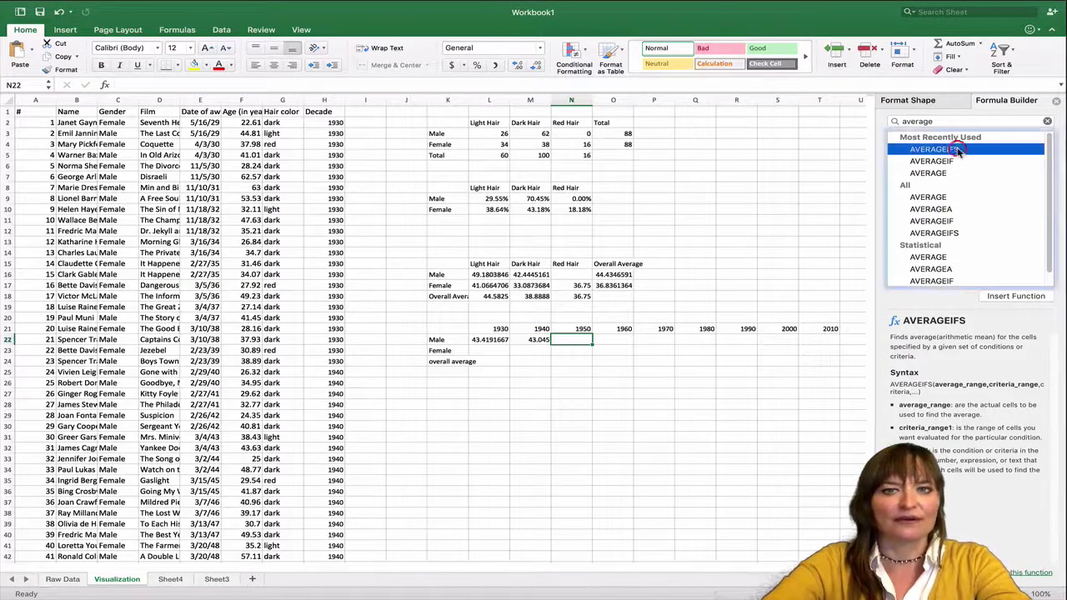
pyautogui.click(242, 100)
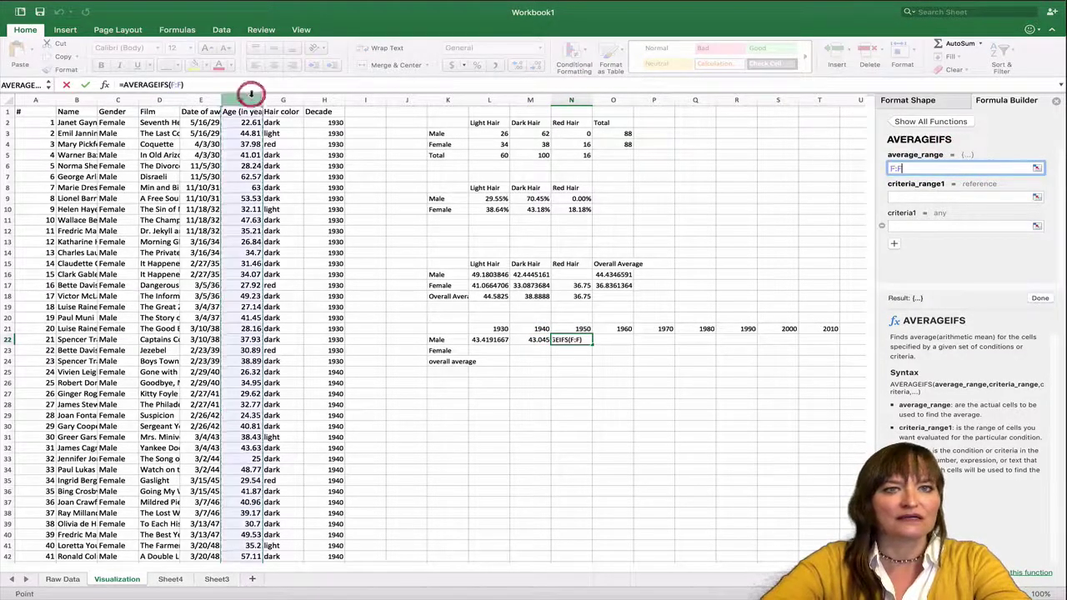
pyautogui.click(934, 197)
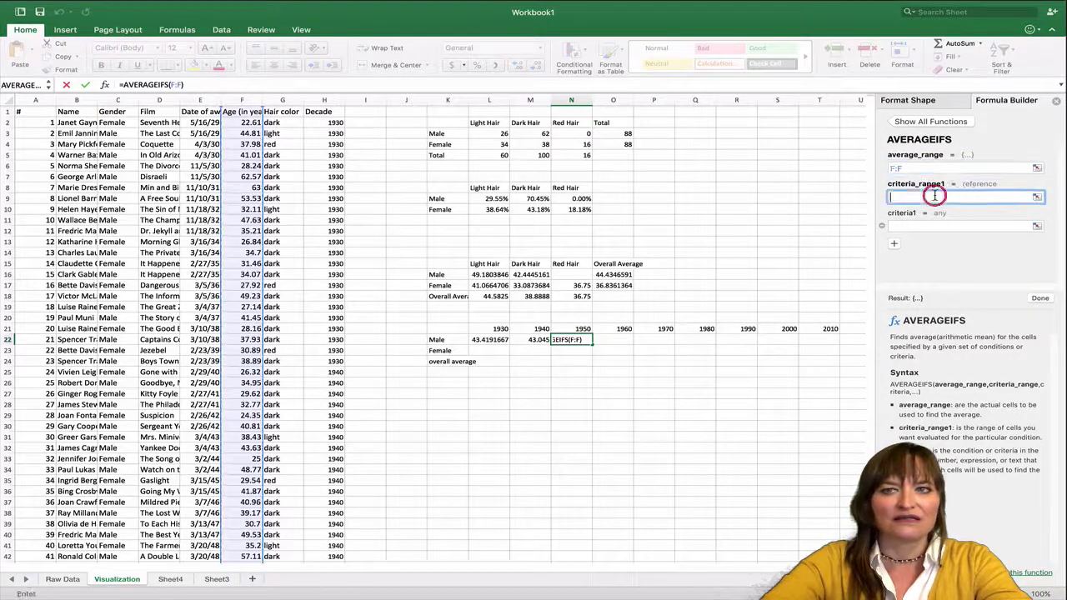
pyautogui.click(107, 99)
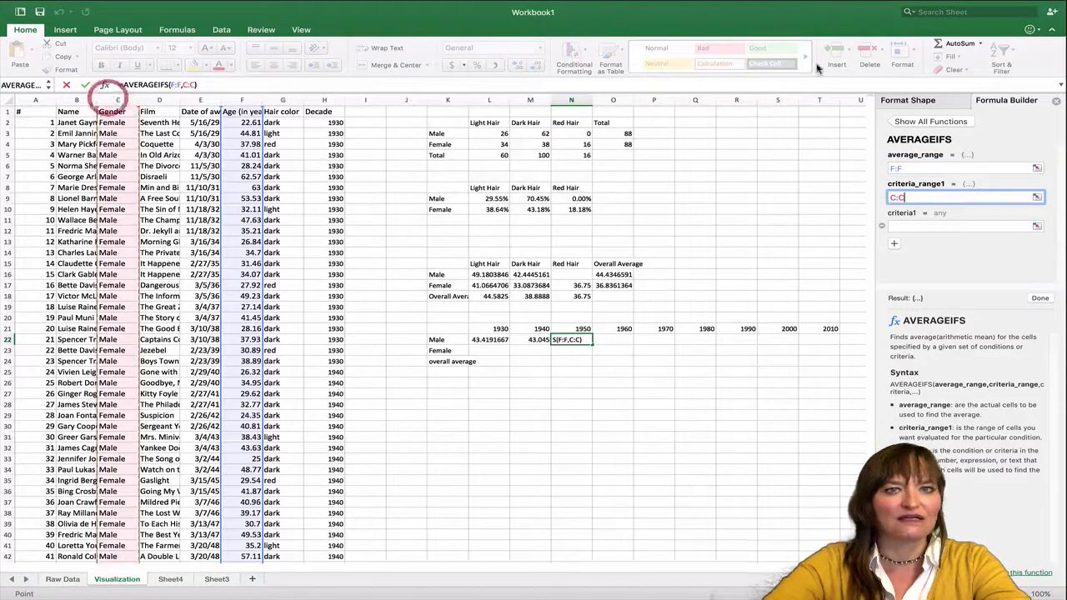
pyautogui.click(908, 225)
pyautogui.write('male')
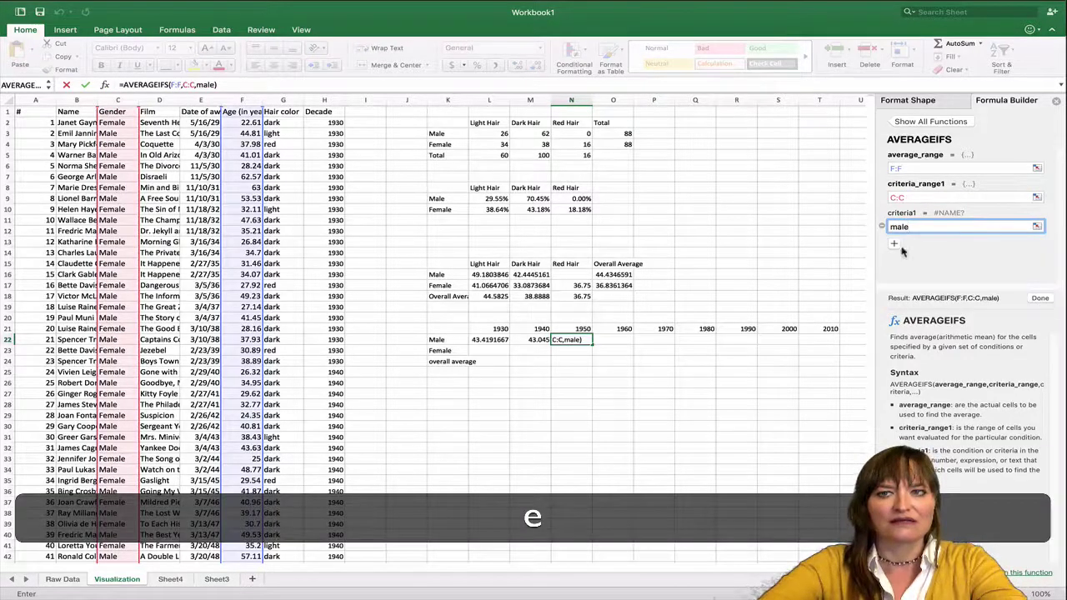
# Step: Complete the N22 AVERAGEIFS with a second condition that matches 1950 in the Decade column H:H
pyautogui.click(895, 245)
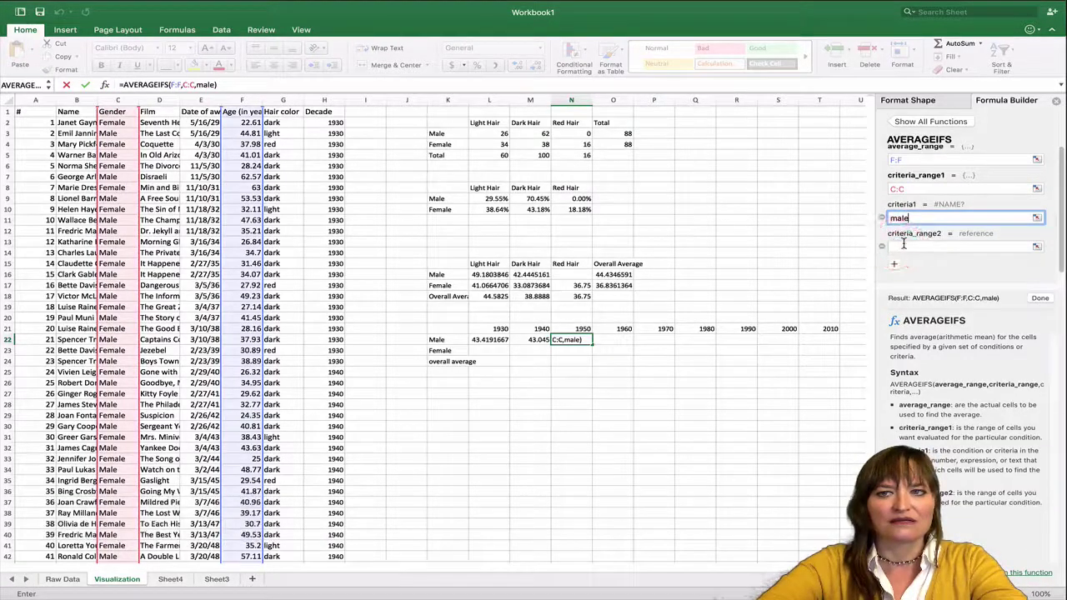
pyautogui.click(324, 98)
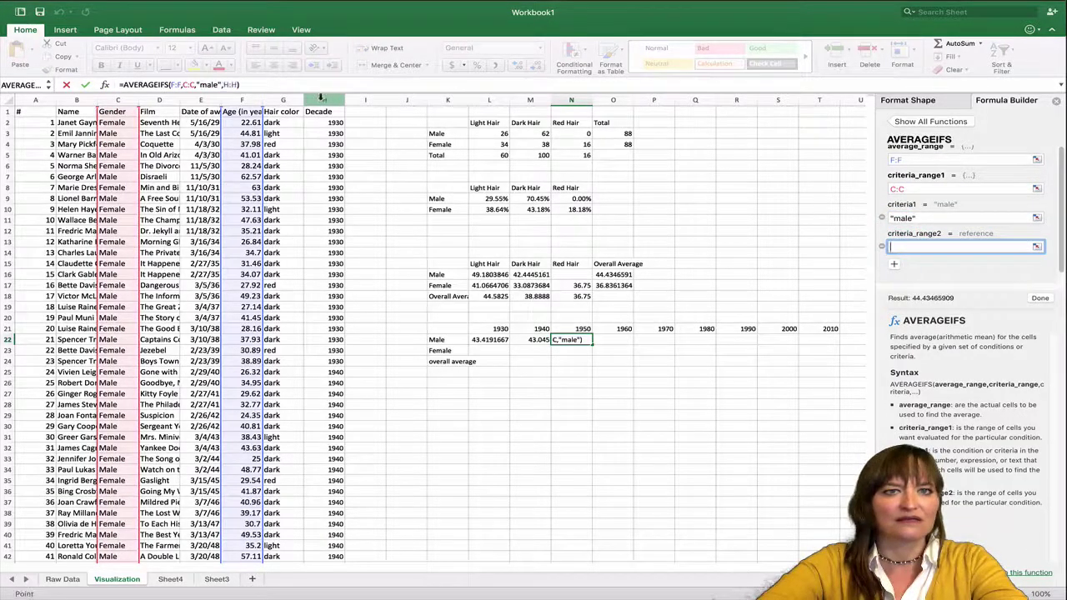
pyautogui.click(896, 264)
pyautogui.click(917, 247)
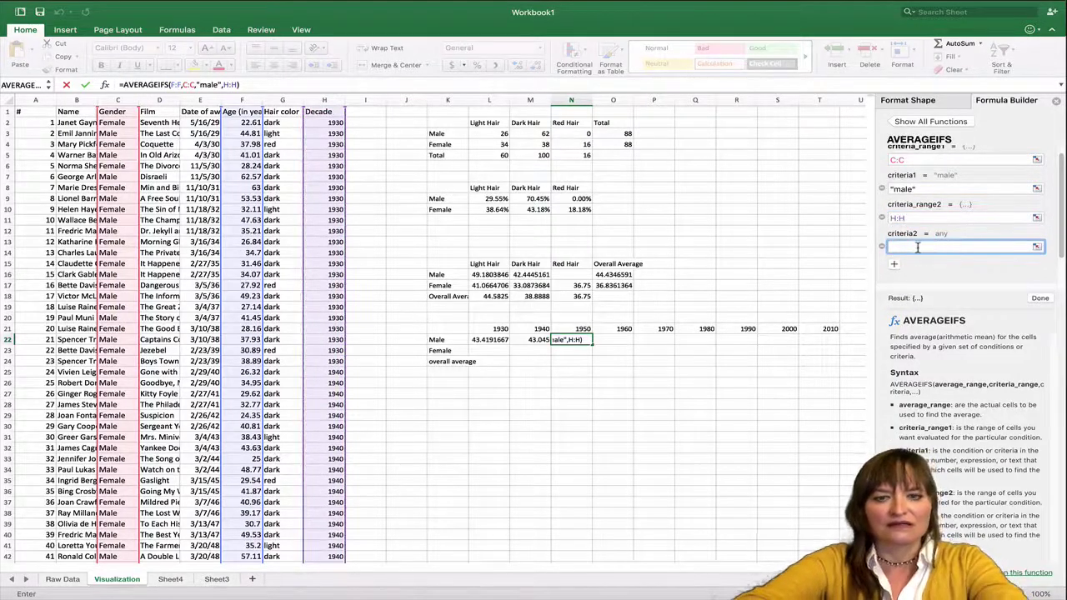
pyautogui.write('1955')
pyautogui.press('BackSpace')
pyautogui.write('0')
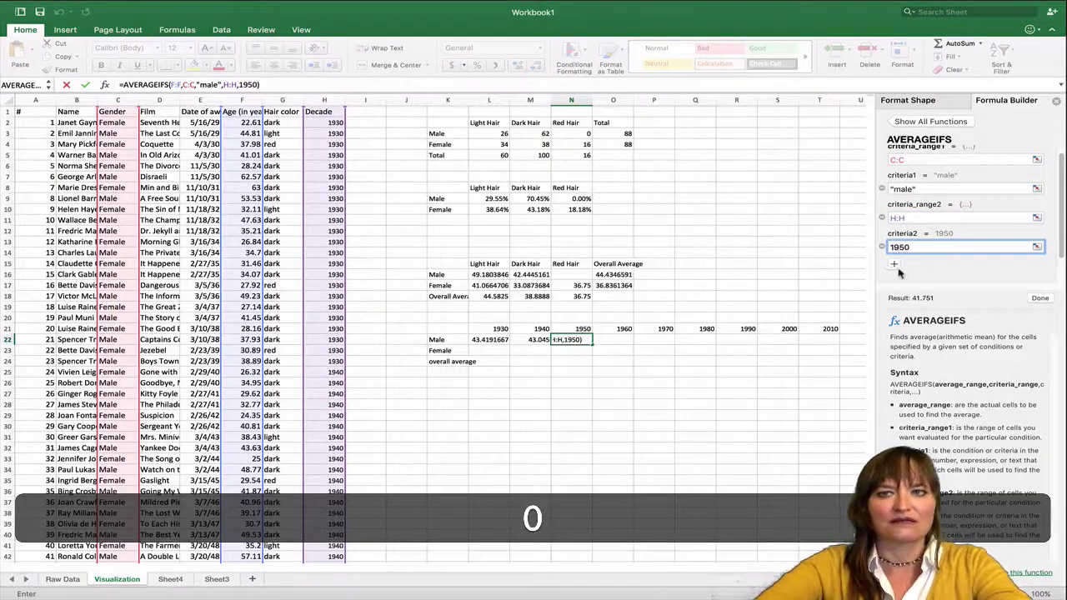
pyautogui.click(1040, 297)
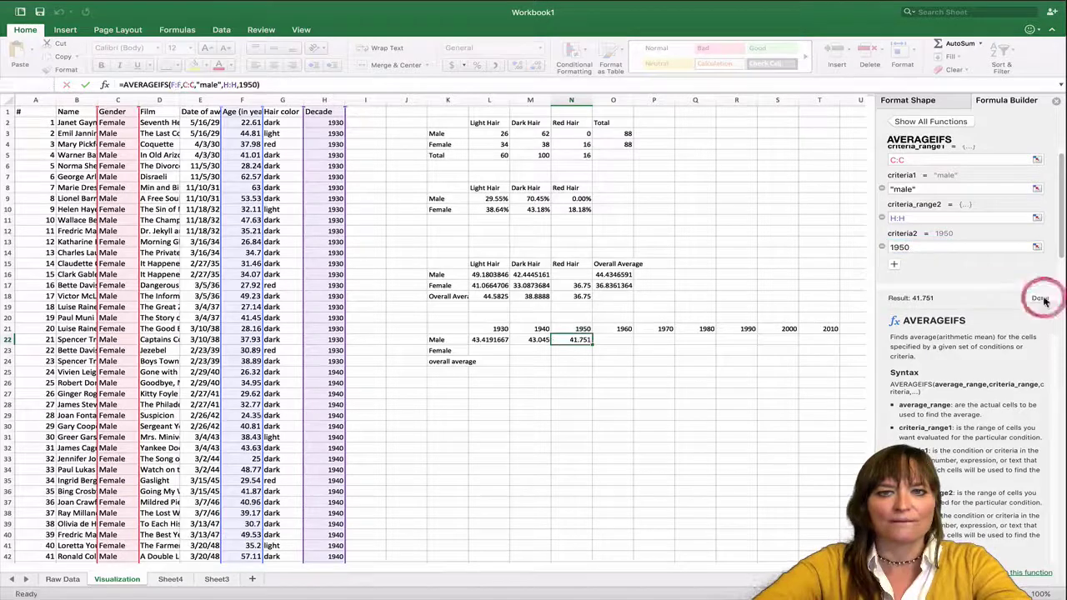
# Step: Start an AVERAGEIFS in O22 under the 1960 heading, with average range F:F and criterion male for Gender column C:C
pyautogui.click(627, 340)
pyautogui.doubleClick(919, 151)
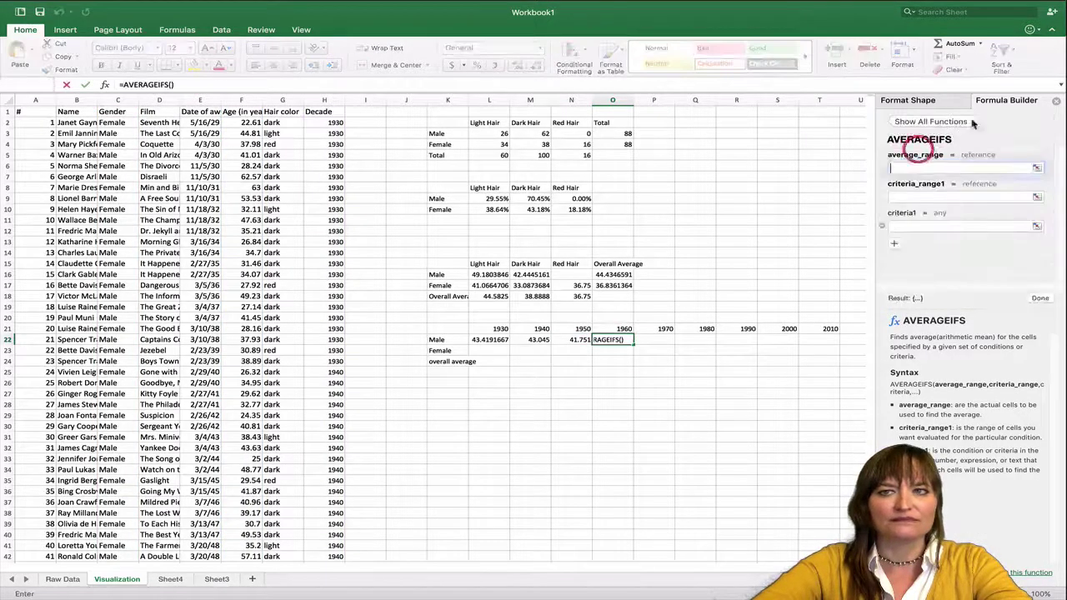
pyautogui.click(253, 100)
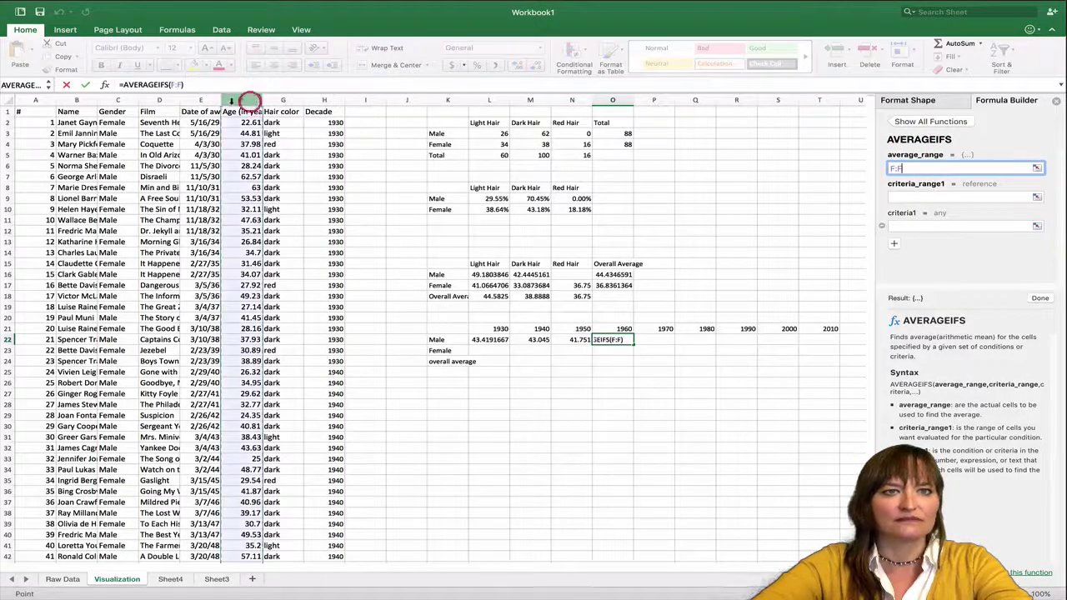
pyautogui.click(905, 200)
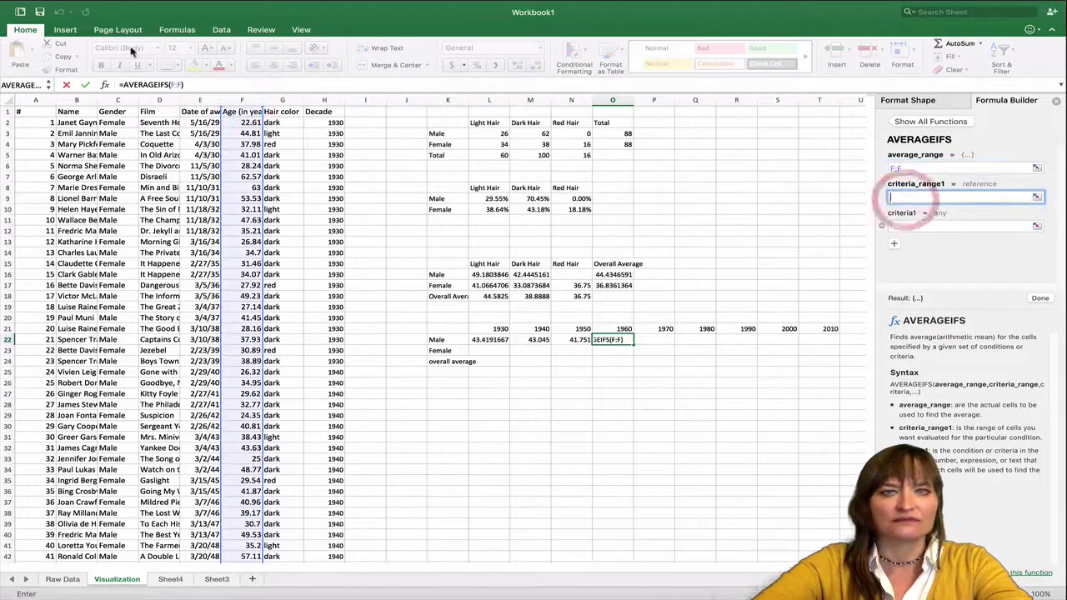
pyautogui.click(115, 99)
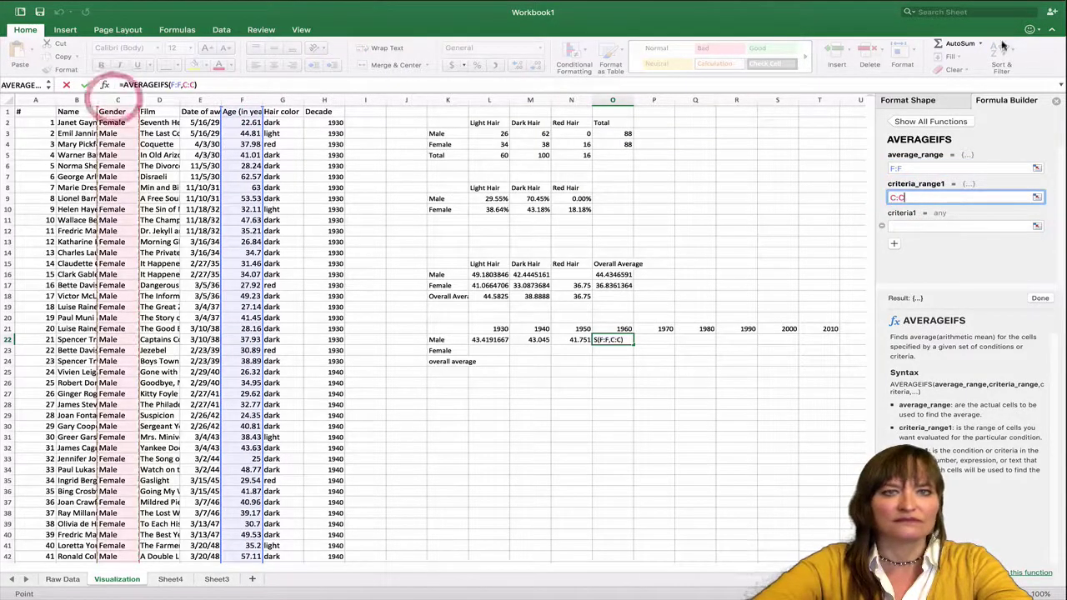
pyautogui.click(918, 226)
pyautogui.write('male')
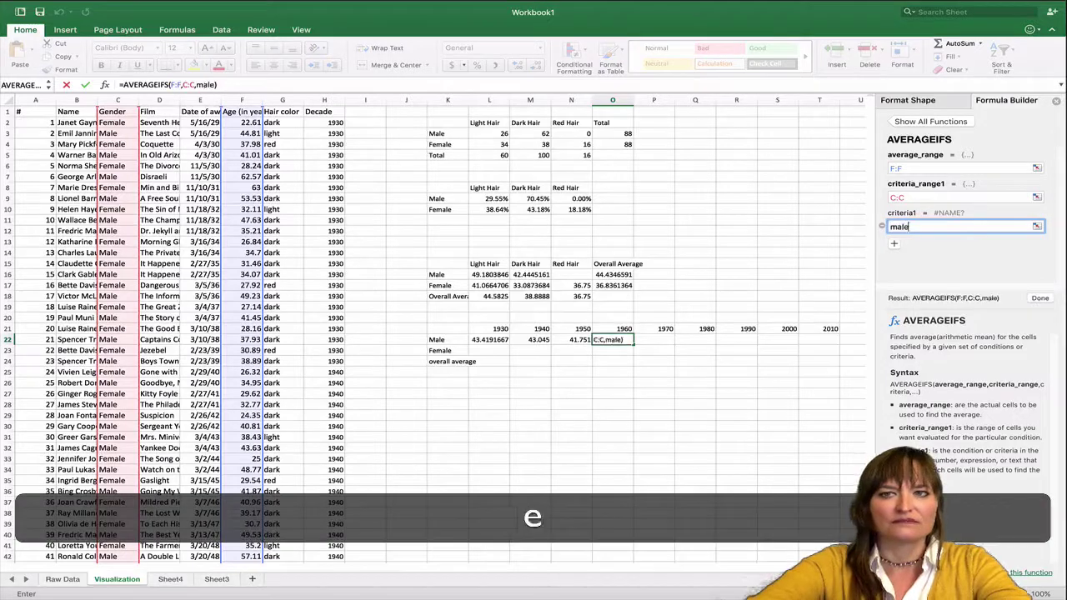
# Step: Complete the O22 AVERAGEIFS with Decade column H:H as the second criteria range and 1960 as its criterion
pyautogui.click(893, 247)
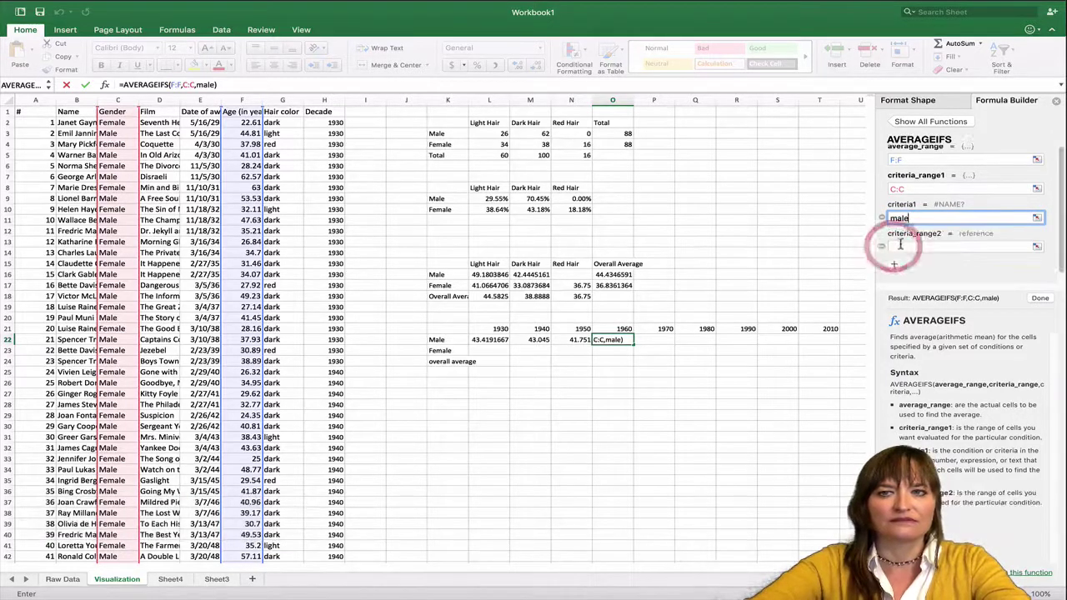
pyautogui.click(323, 99)
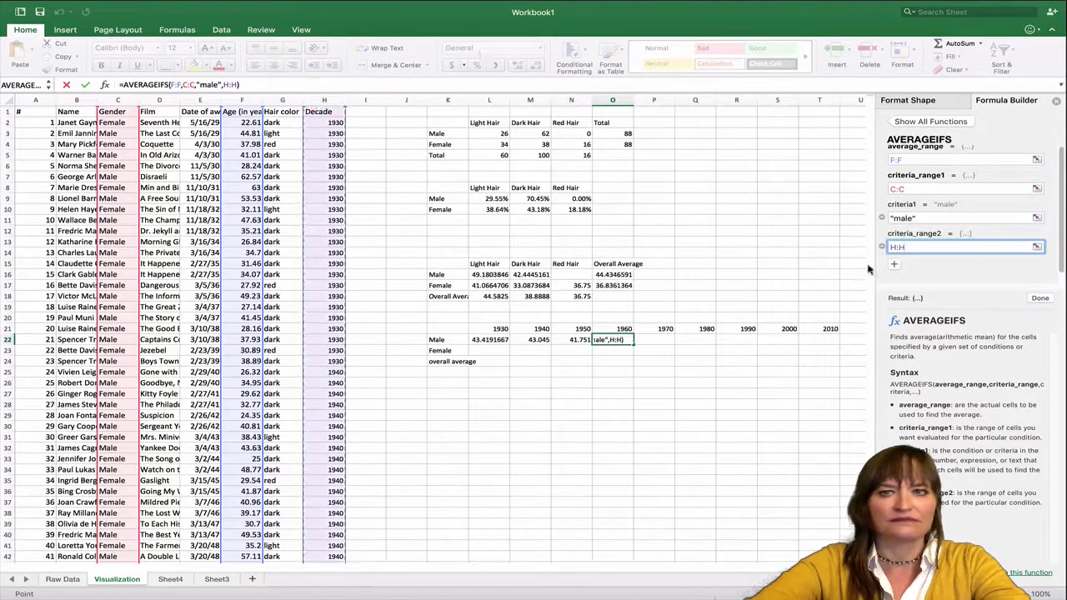
pyautogui.click(893, 264)
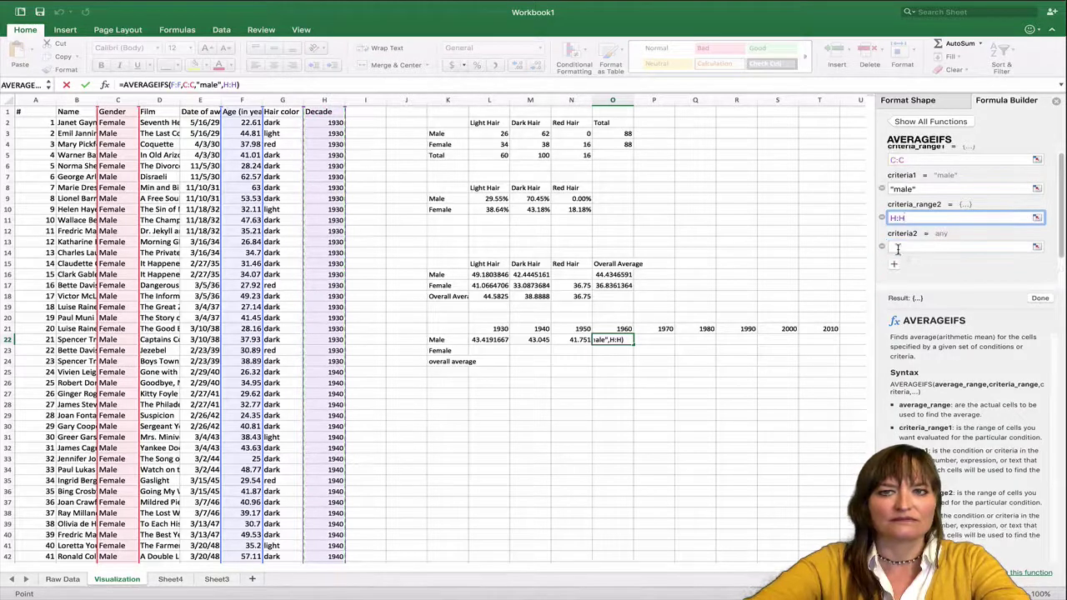
pyautogui.click(897, 247)
pyautogui.write('1960')
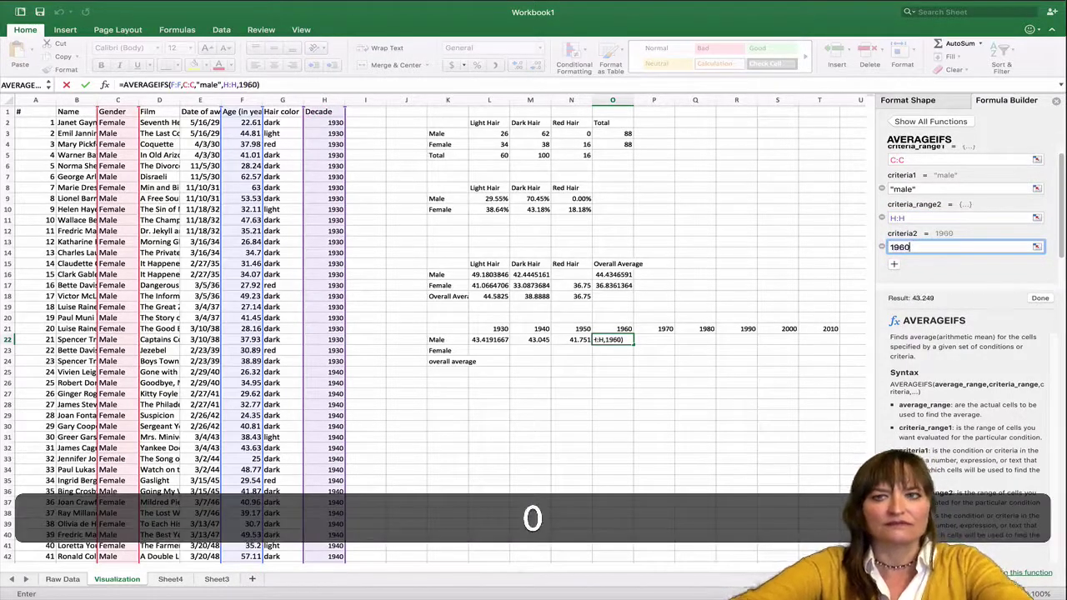
pyautogui.press('Return')
# Step: Start an AVERAGEIFS in P22 under the 1970 heading, averaging F:F where Gender column C:C is male, and add a second criteria range entry
pyautogui.click(661, 338)
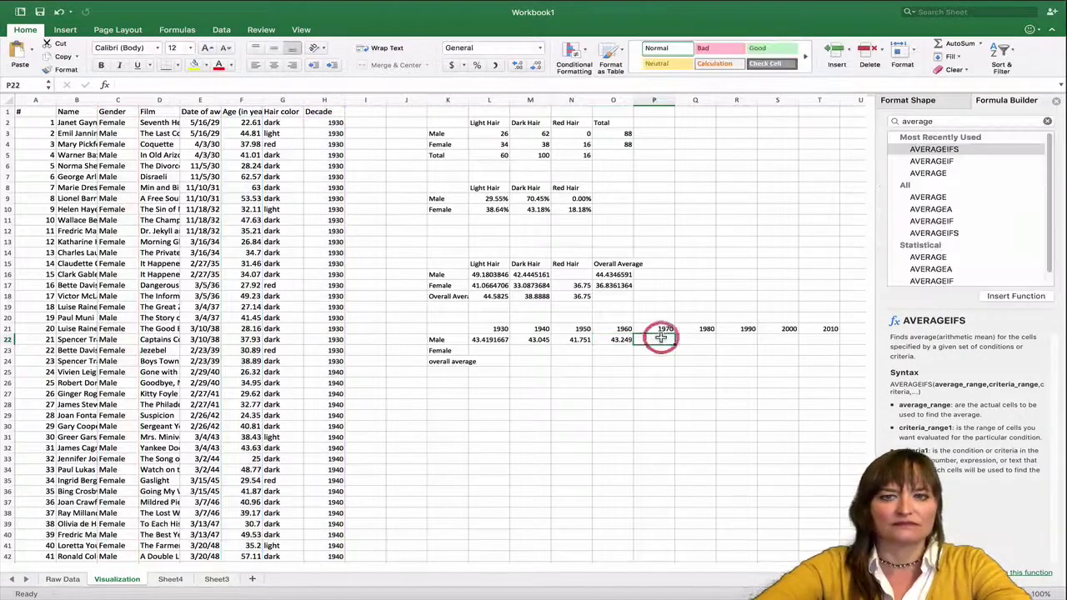
pyautogui.doubleClick(947, 151)
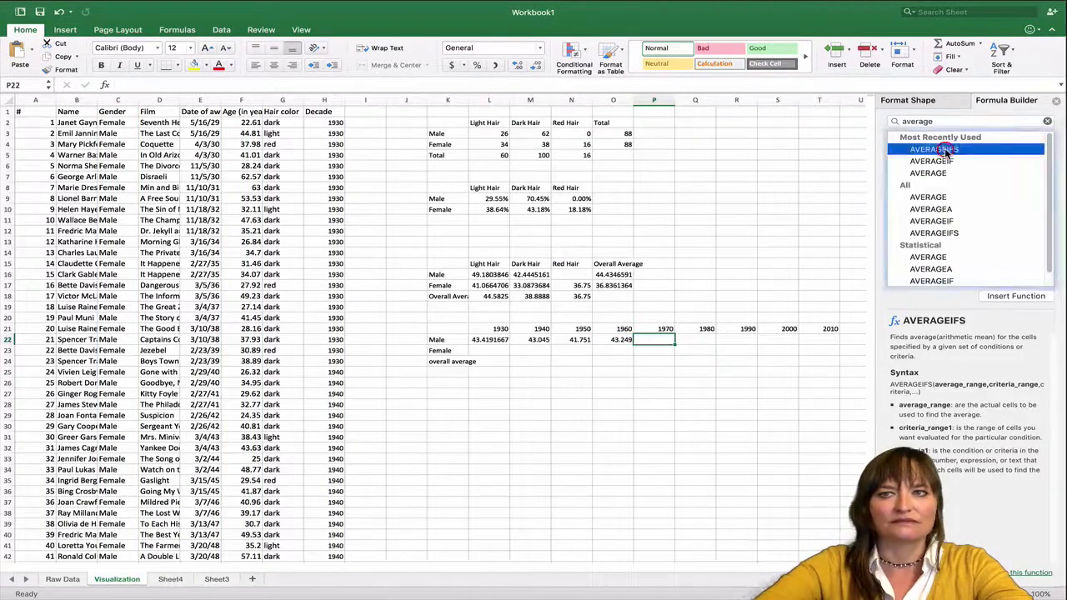
pyautogui.click(241, 100)
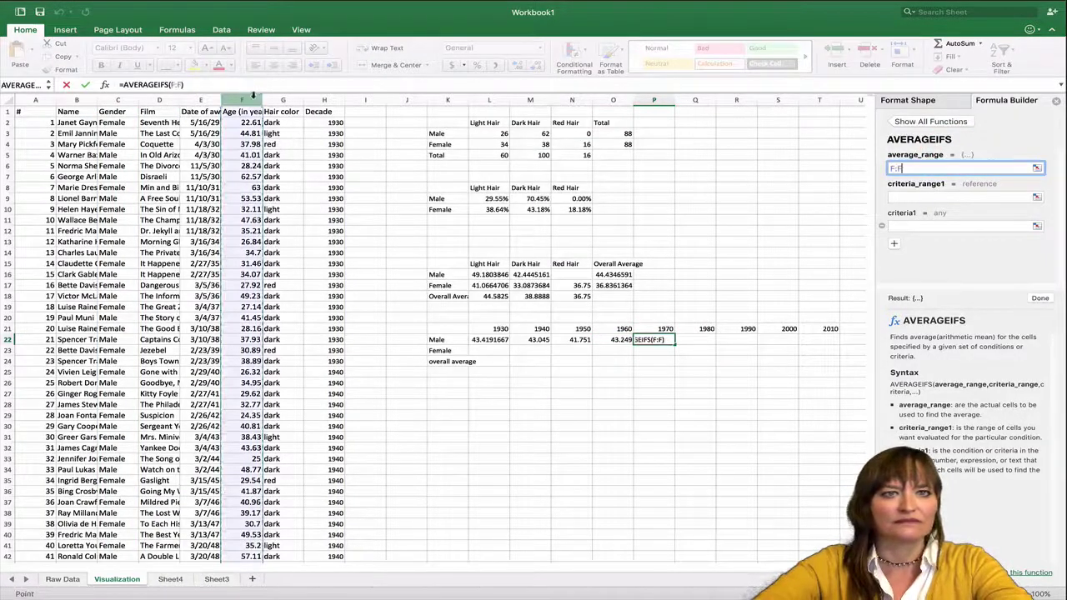
pyautogui.click(1010, 197)
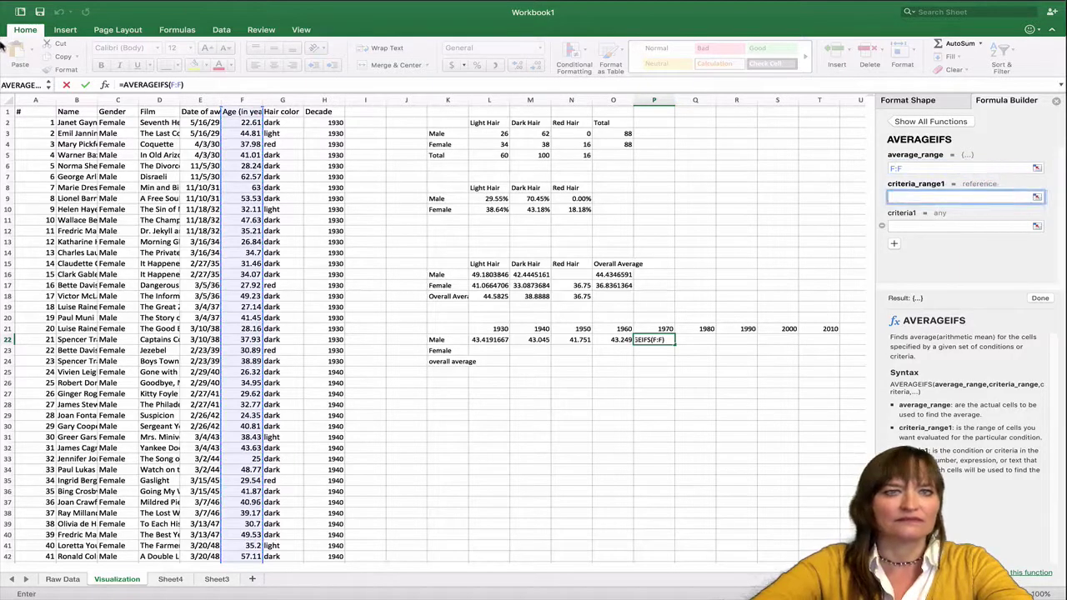
pyautogui.click(115, 101)
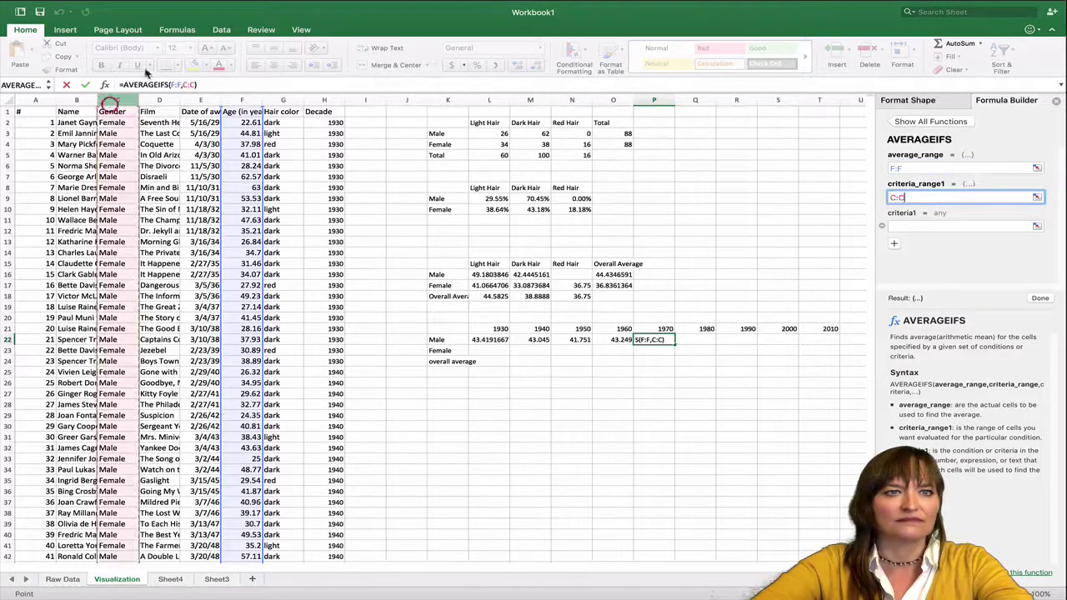
pyautogui.click(913, 225)
pyautogui.write('ma')
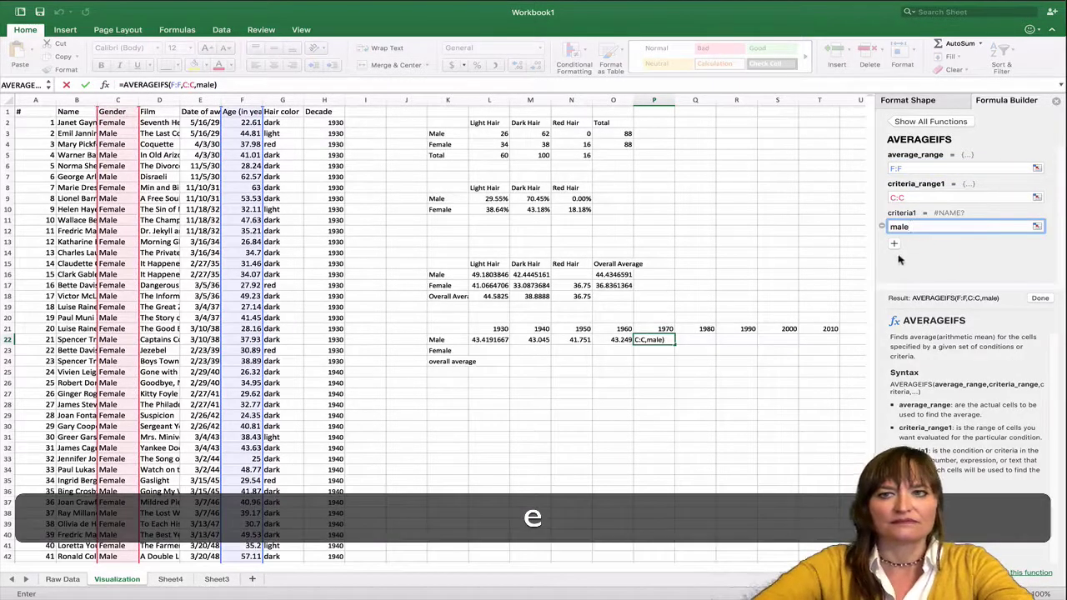
pyautogui.write('le')
pyautogui.click(893, 244)
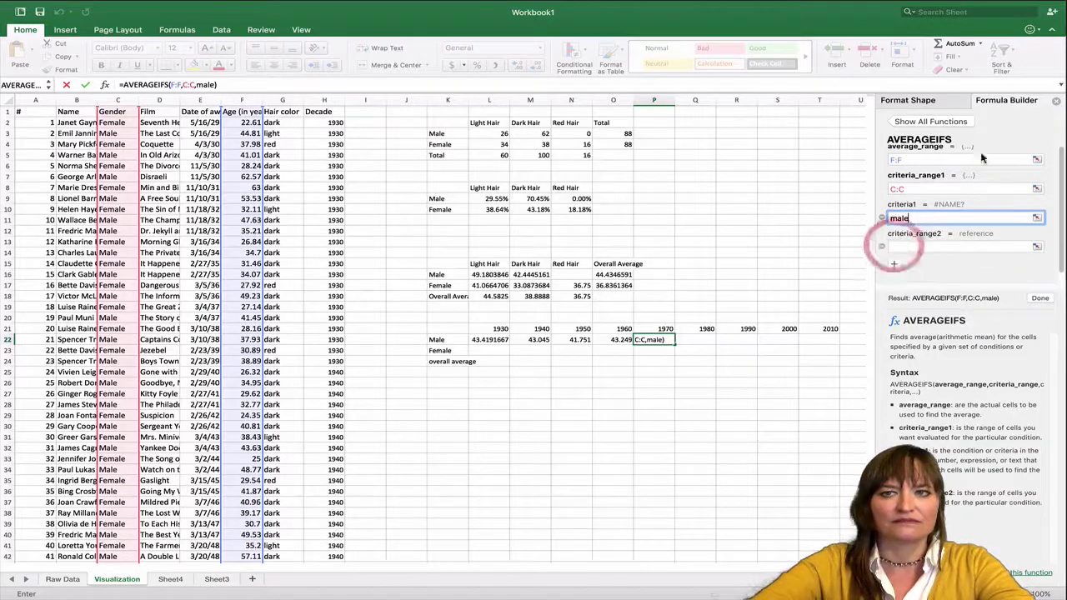
pyautogui.click(321, 100)
pyautogui.press('BackSpace')
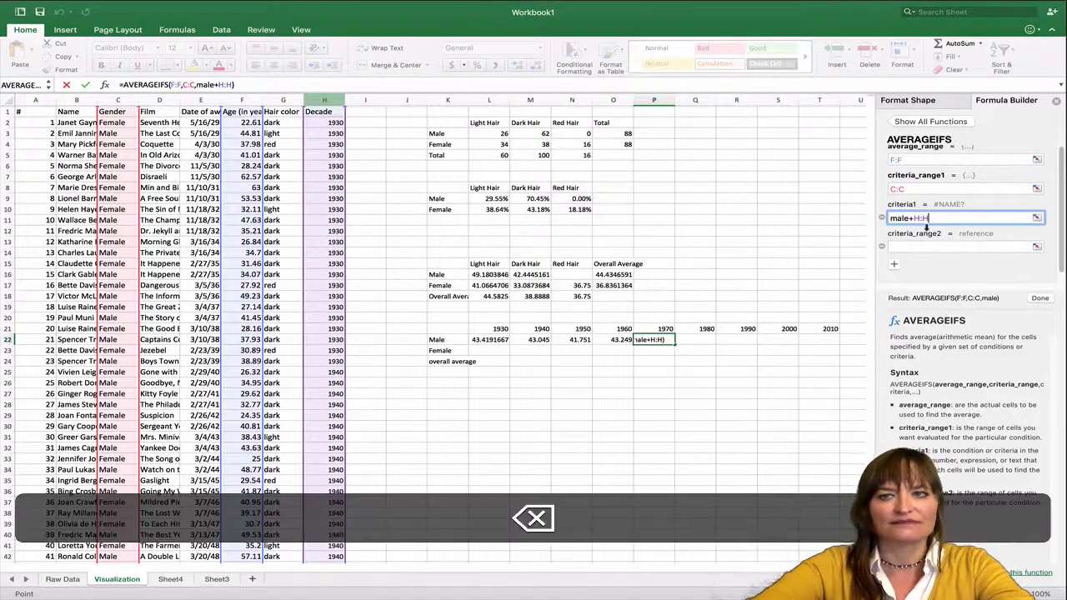
pyautogui.press('BackSpace')
pyautogui.press('BackSpace')
pyautogui.press('BackSpace')
pyautogui.press('BackSpace')
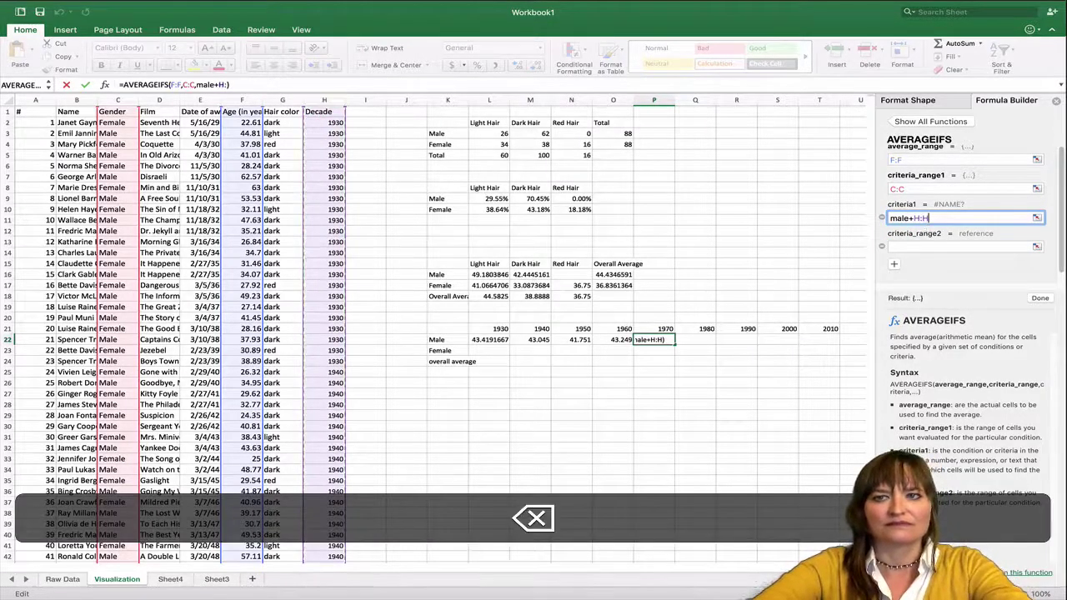
# Step: Complete the P22 AVERAGEIFS with Decade column H:H as the second criteria range and 1970 as its criterion
pyautogui.click(923, 246)
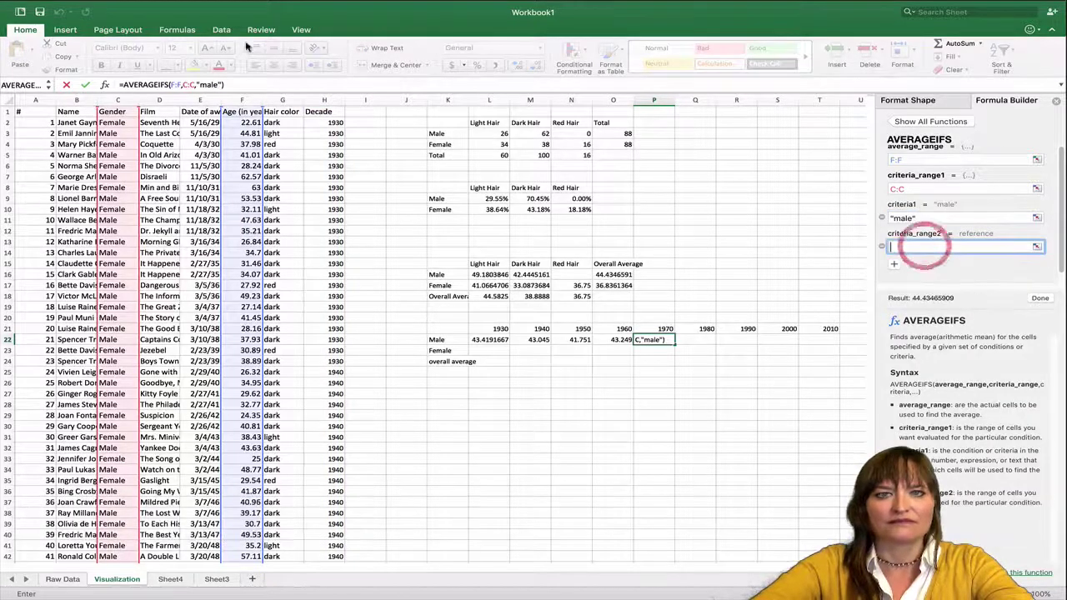
pyautogui.click(327, 100)
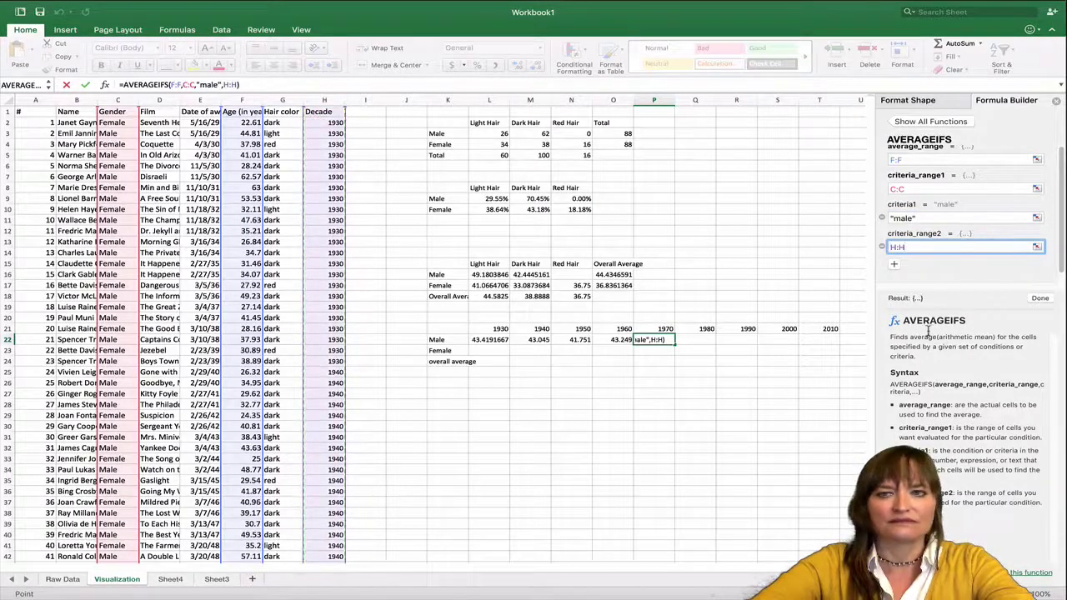
pyautogui.click(893, 265)
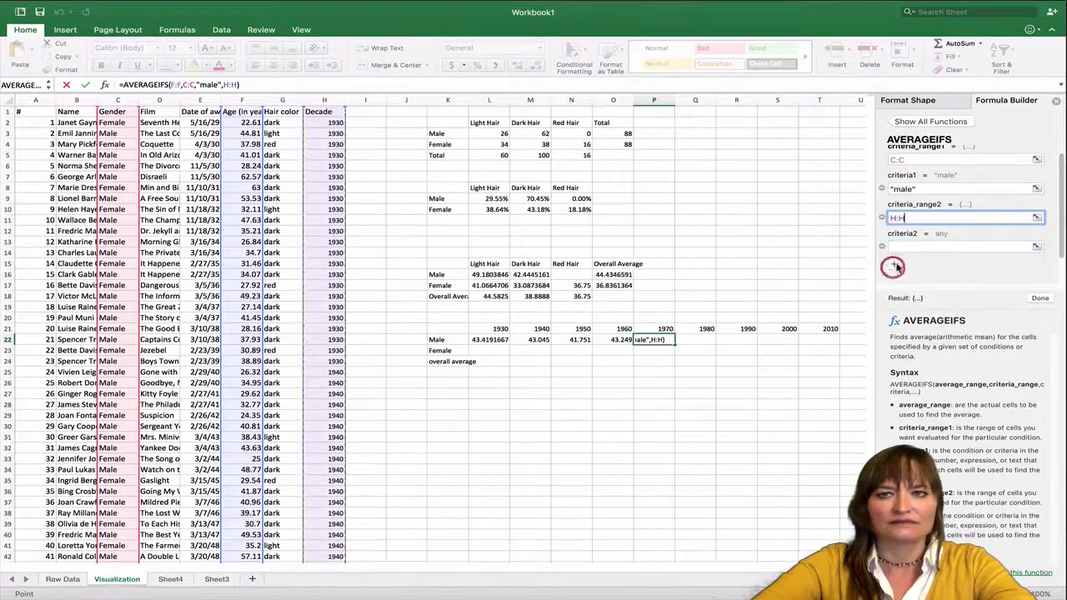
pyautogui.click(904, 219)
pyautogui.click(903, 247)
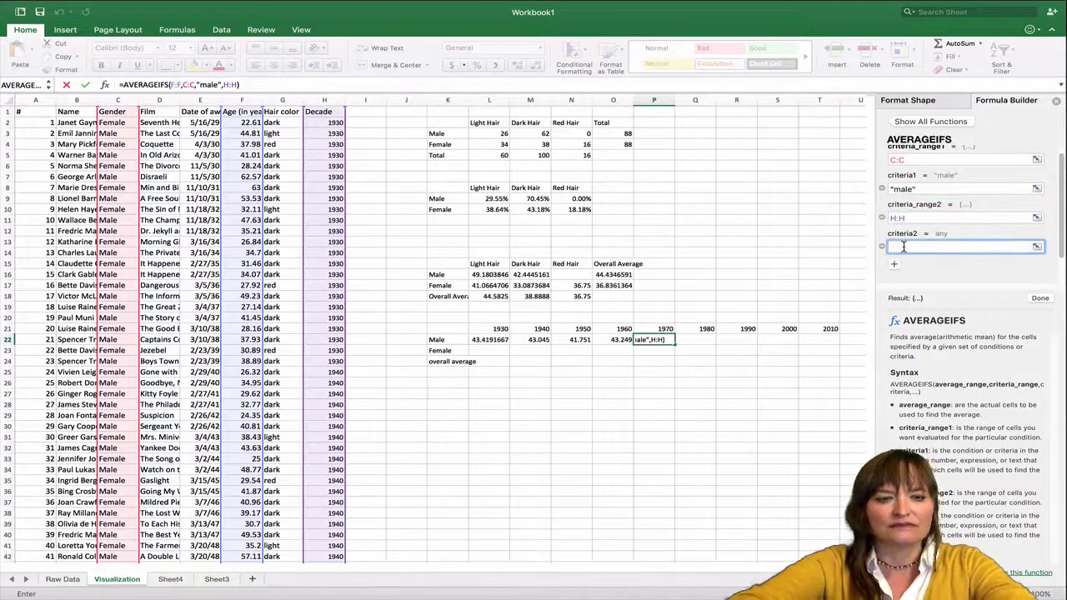
pyautogui.write('1970')
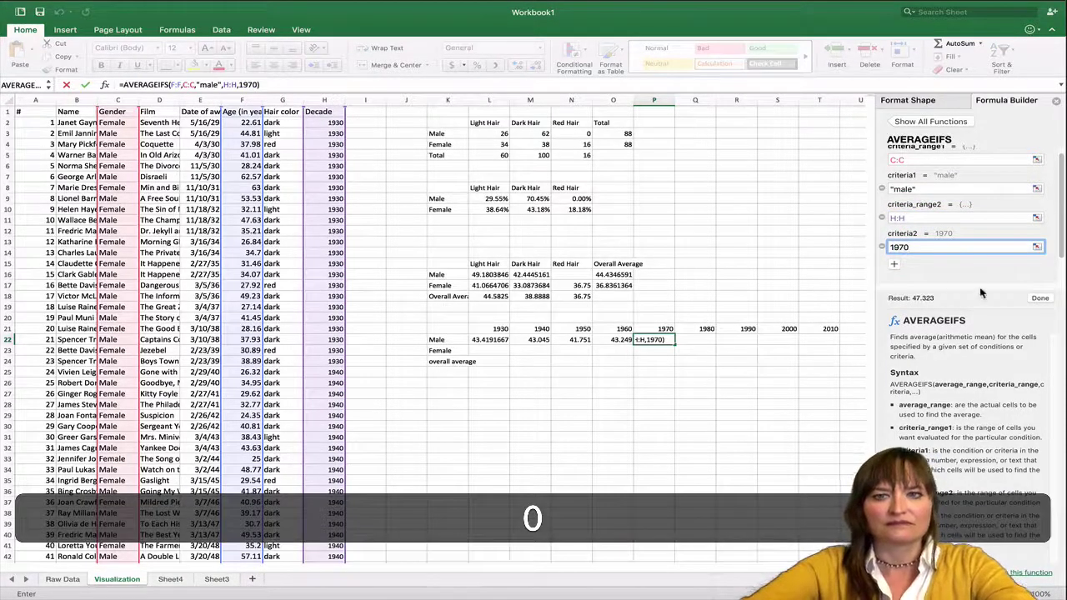
pyautogui.click(1041, 298)
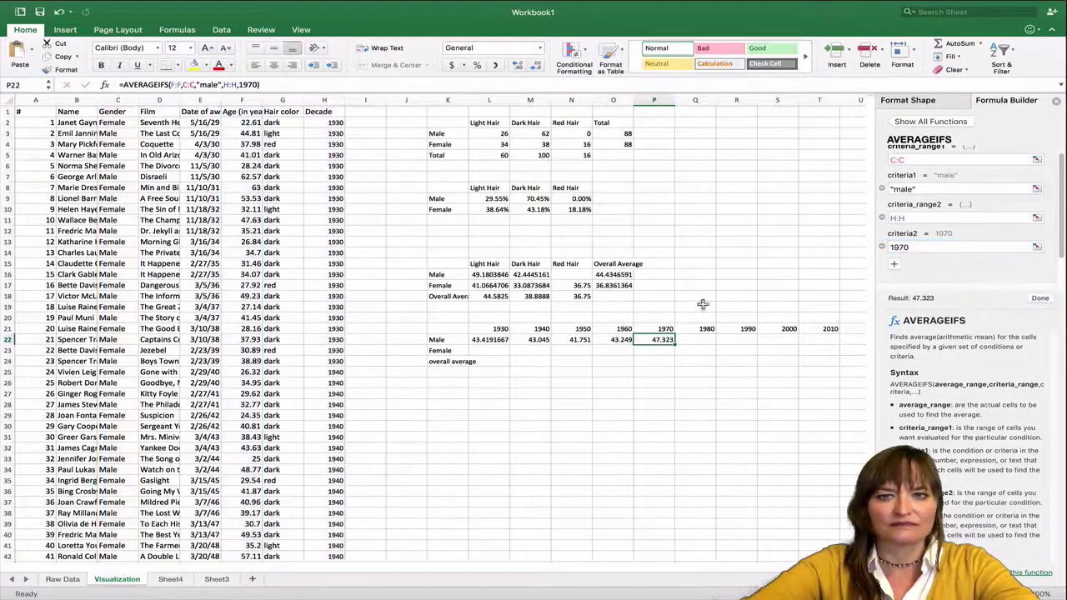
# Step: Start an AVERAGEIFS in Q22 under the 1980 heading, with average range F:F and criterion male for Gender column C:C
pyautogui.click(694, 337)
pyautogui.doubleClick(916, 152)
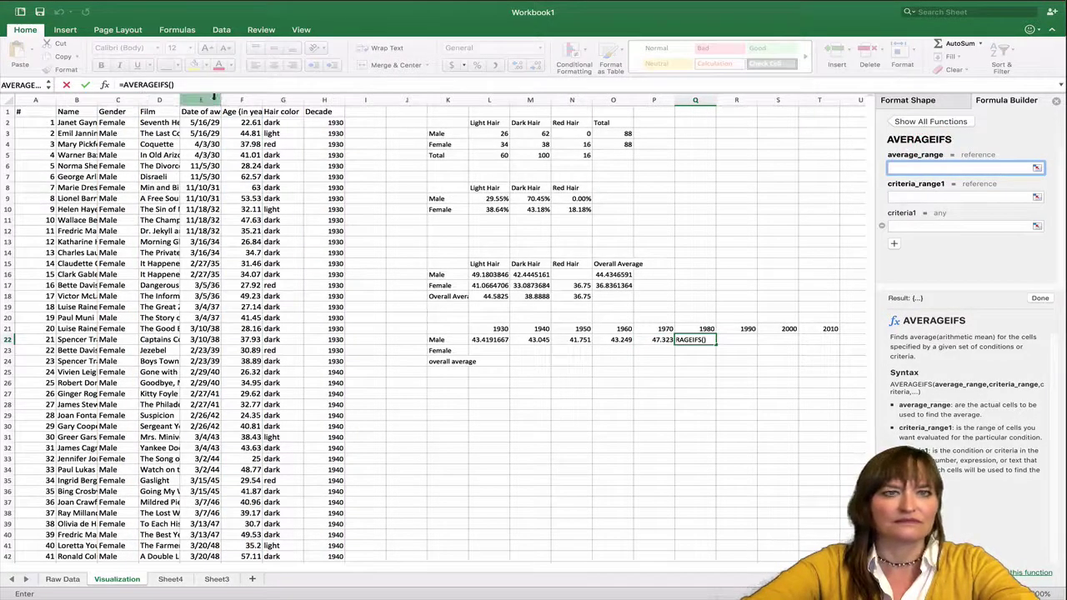
pyautogui.click(242, 100)
pyautogui.click(973, 195)
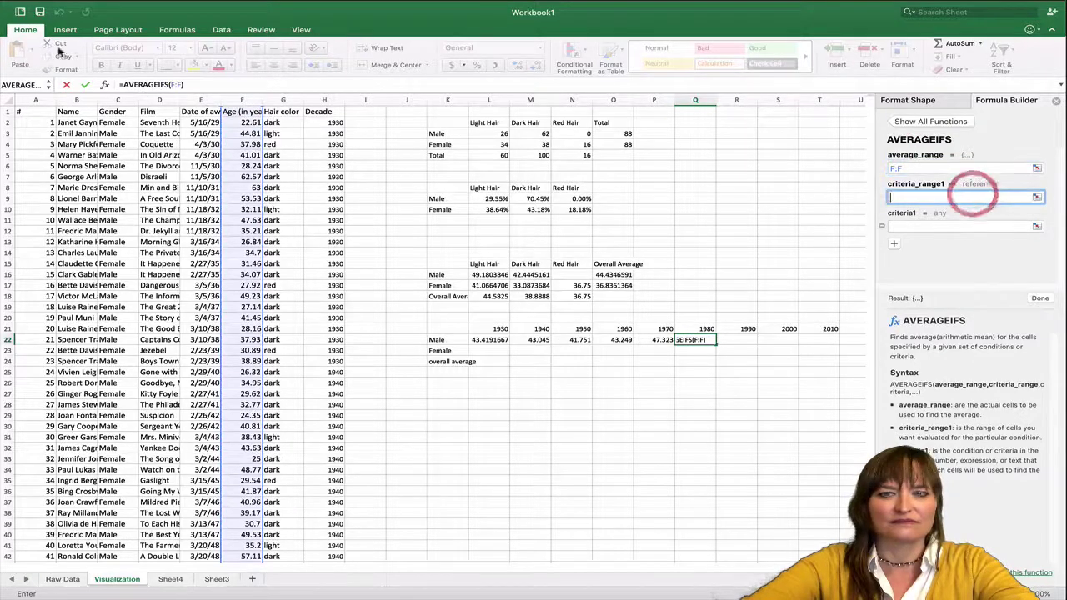
pyautogui.click(118, 100)
pyautogui.click(933, 225)
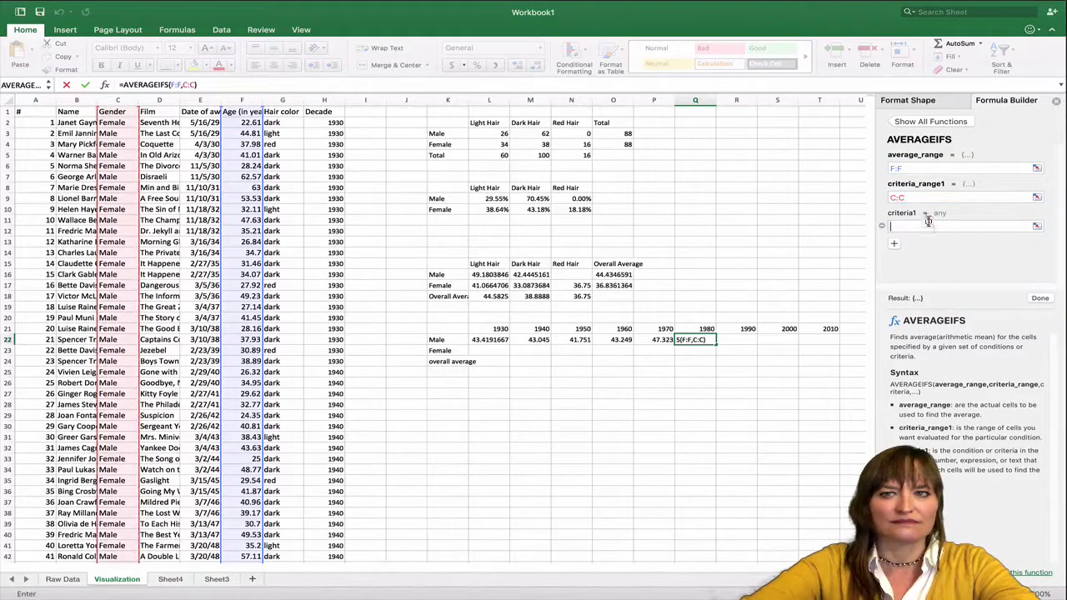
pyautogui.write('male')
# Step: Complete the Q22 AVERAGEIFS with a second condition that matches 1980 in the Decade column H:H
pyautogui.click(893, 246)
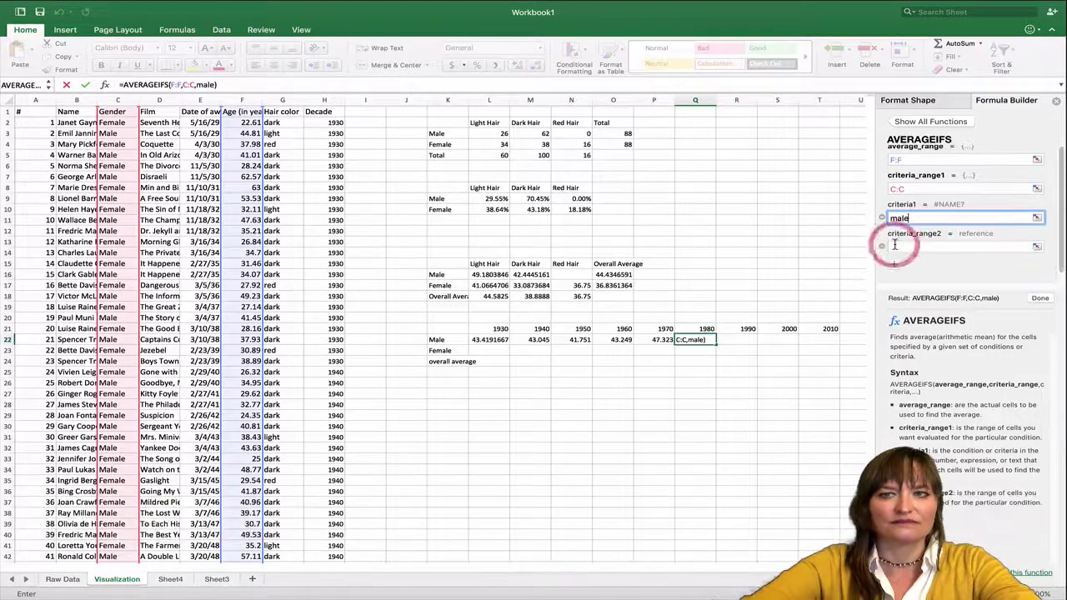
pyautogui.click(326, 100)
pyautogui.click(893, 265)
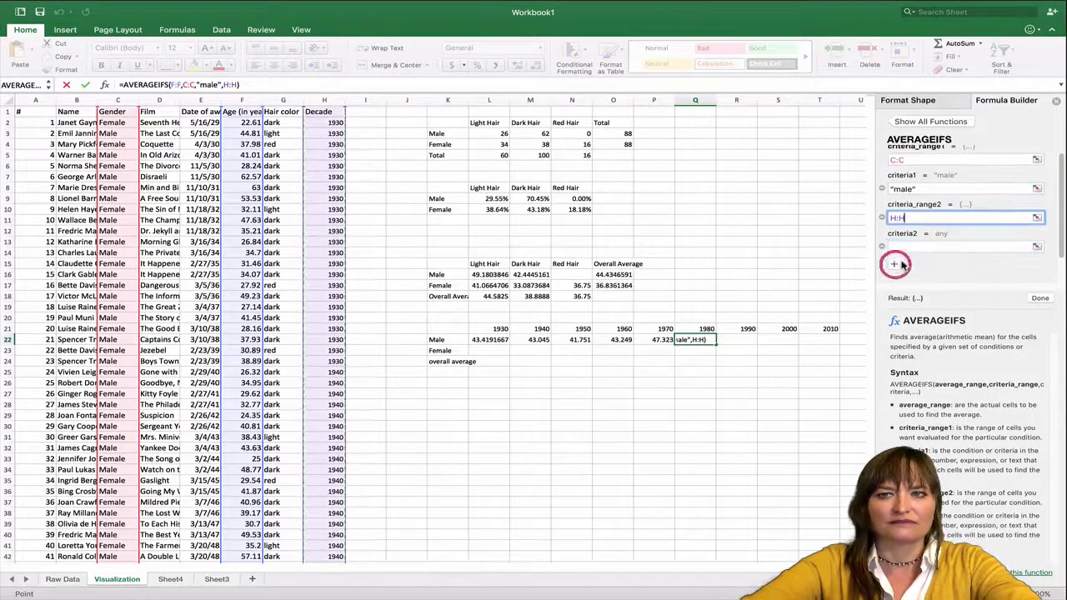
pyautogui.write('1980')
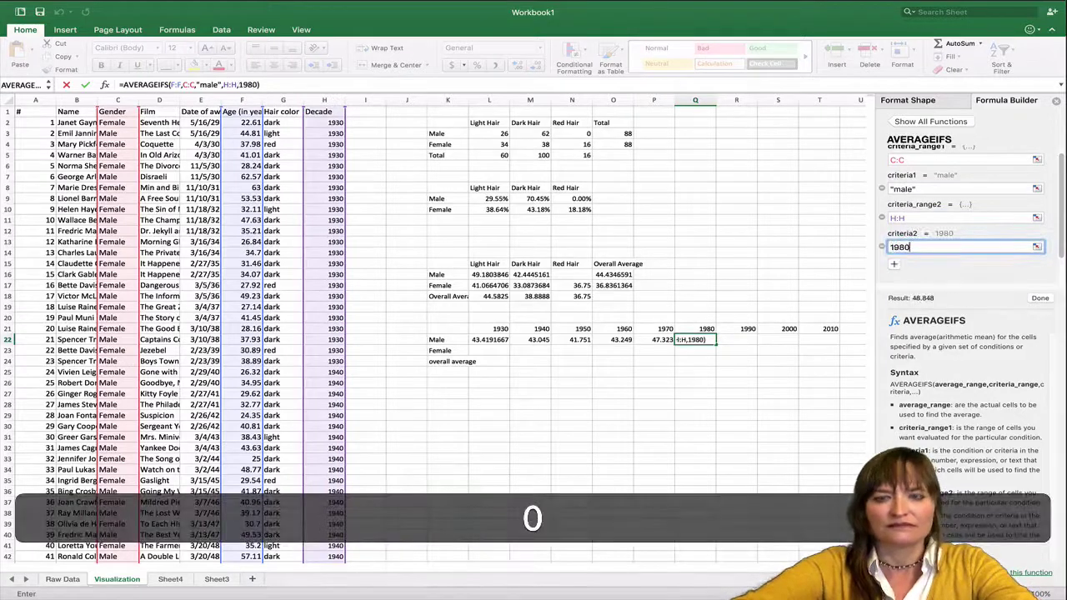
pyautogui.click(1040, 299)
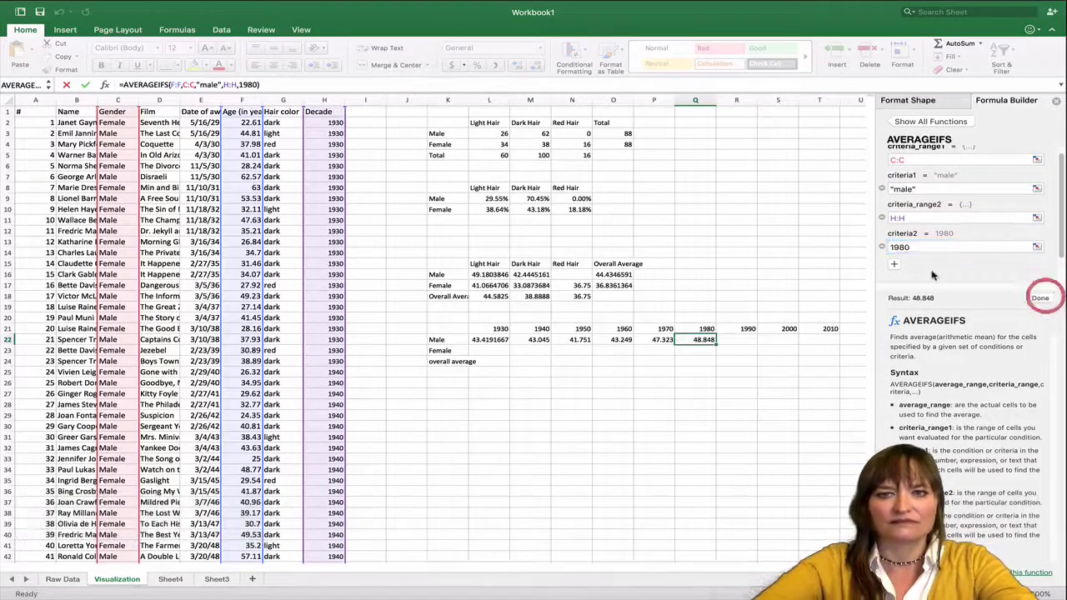
# Step: Start an AVERAGEIFS in R22 under the 1990 heading, averaging the Age column F:F with criterion male in Gender column C:C
pyautogui.click(742, 338)
pyautogui.doubleClick(918, 150)
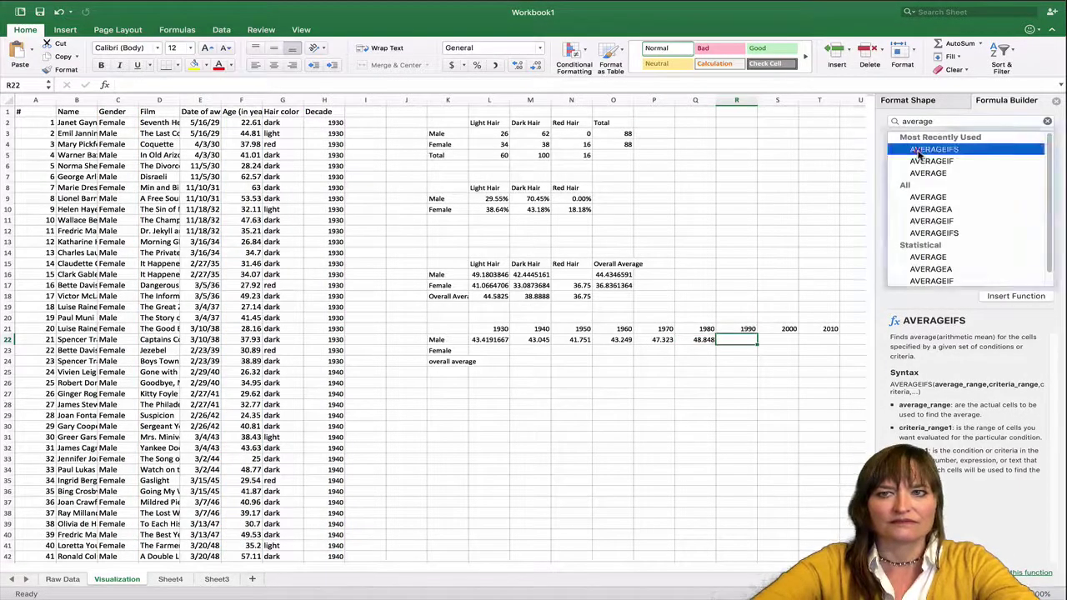
pyautogui.click(247, 100)
pyautogui.click(924, 198)
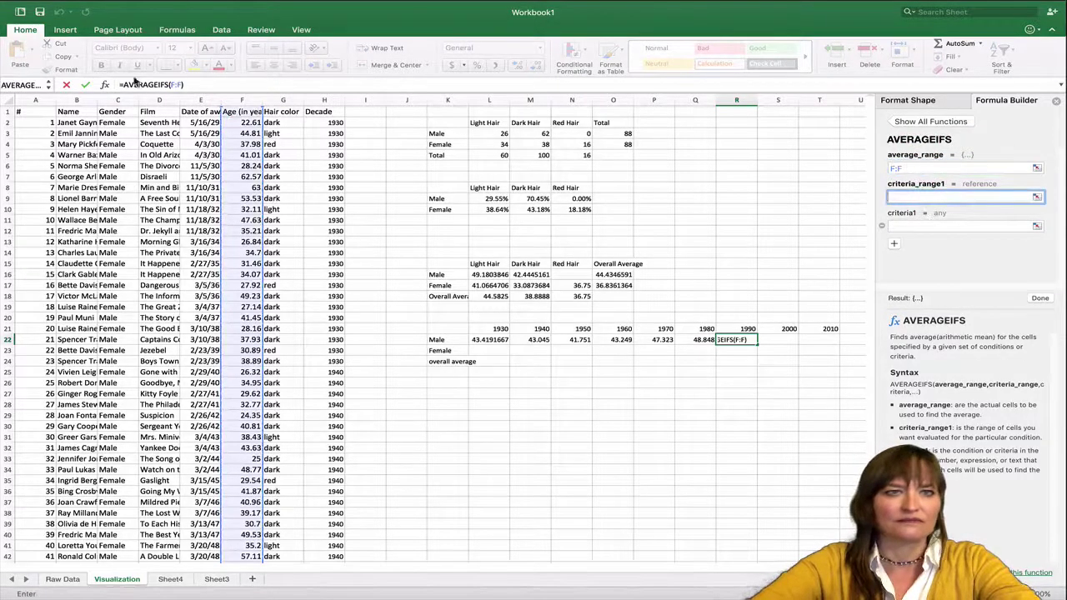
pyautogui.click(118, 100)
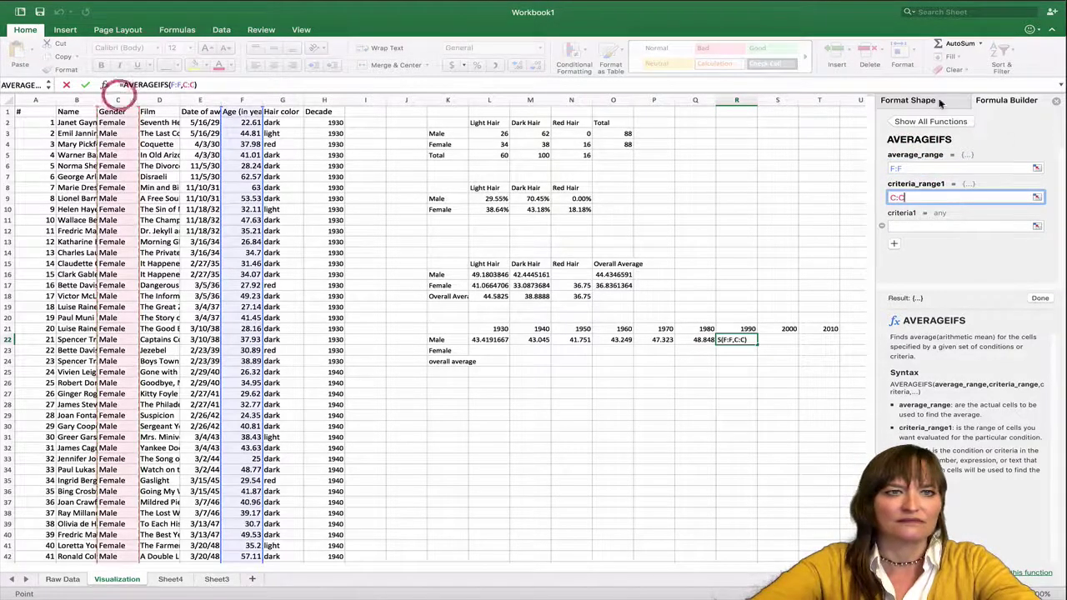
pyautogui.click(939, 226)
pyautogui.write('male')
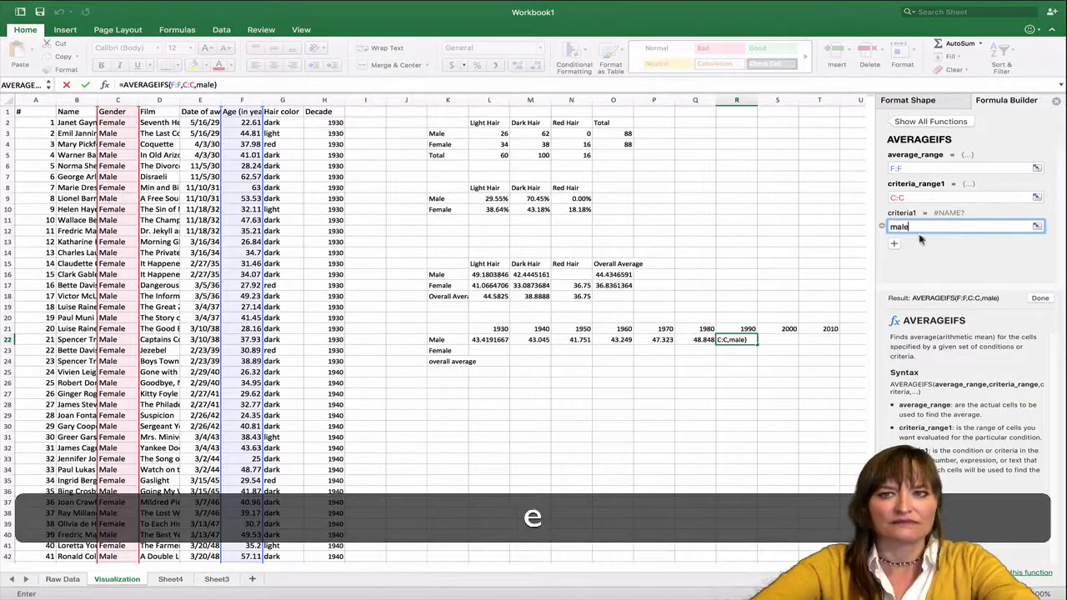
# Step: Add Decade column H:H with criterion 1990 as the second condition of the R22 AVERAGEIFS and finish the formula
pyautogui.click(908, 243)
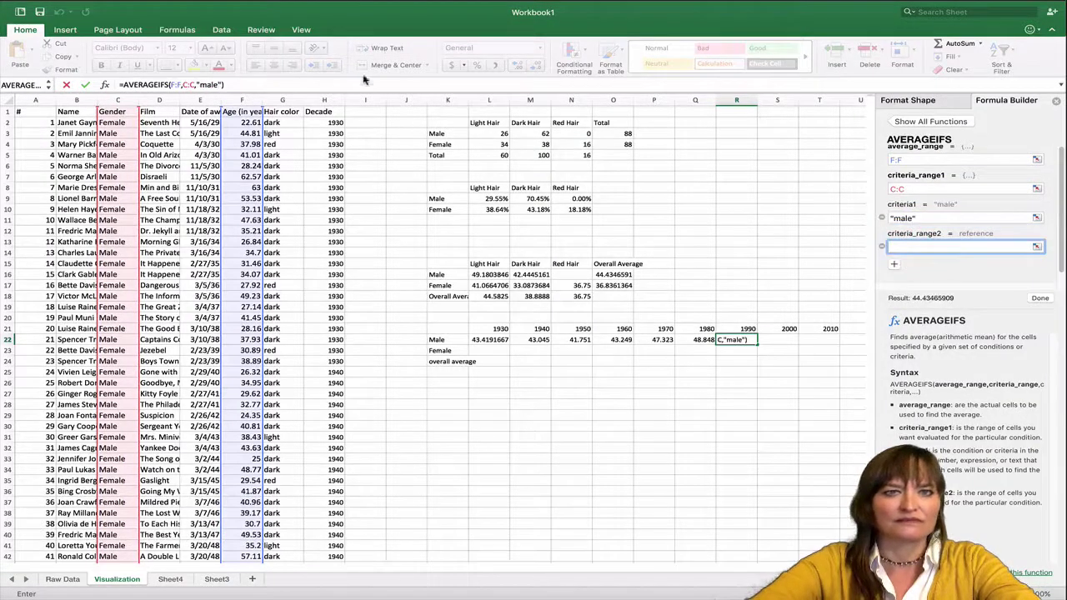
pyautogui.click(329, 100)
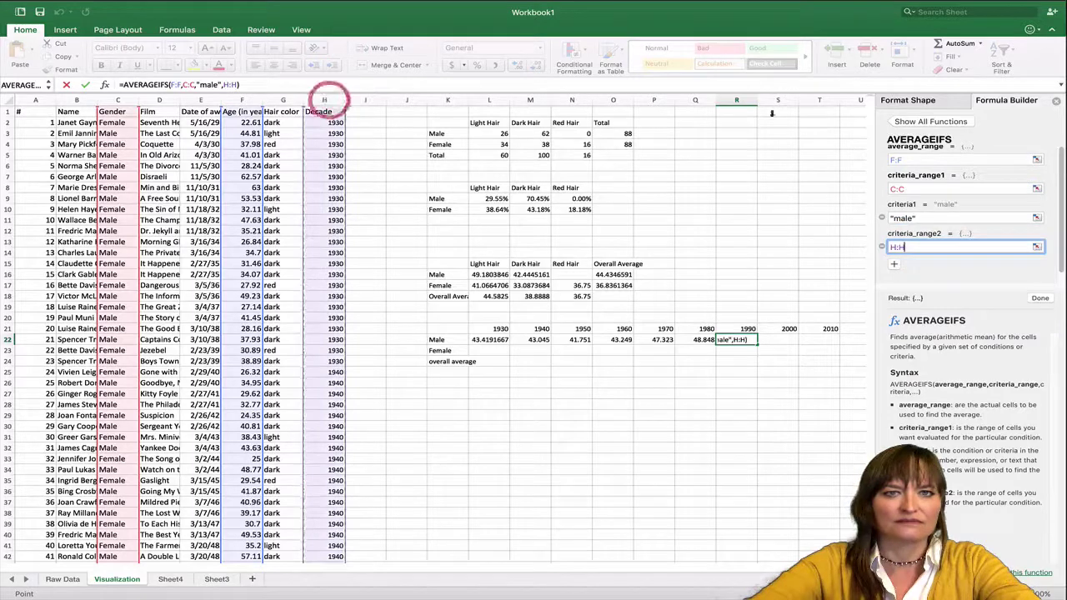
pyautogui.click(894, 265)
pyautogui.click(896, 248)
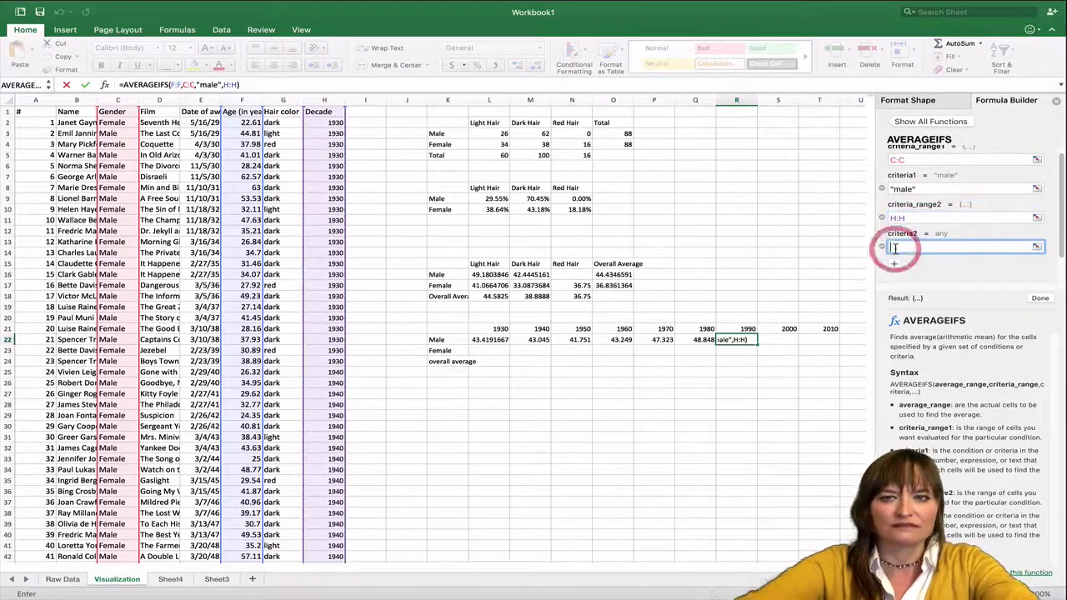
pyautogui.write('1990')
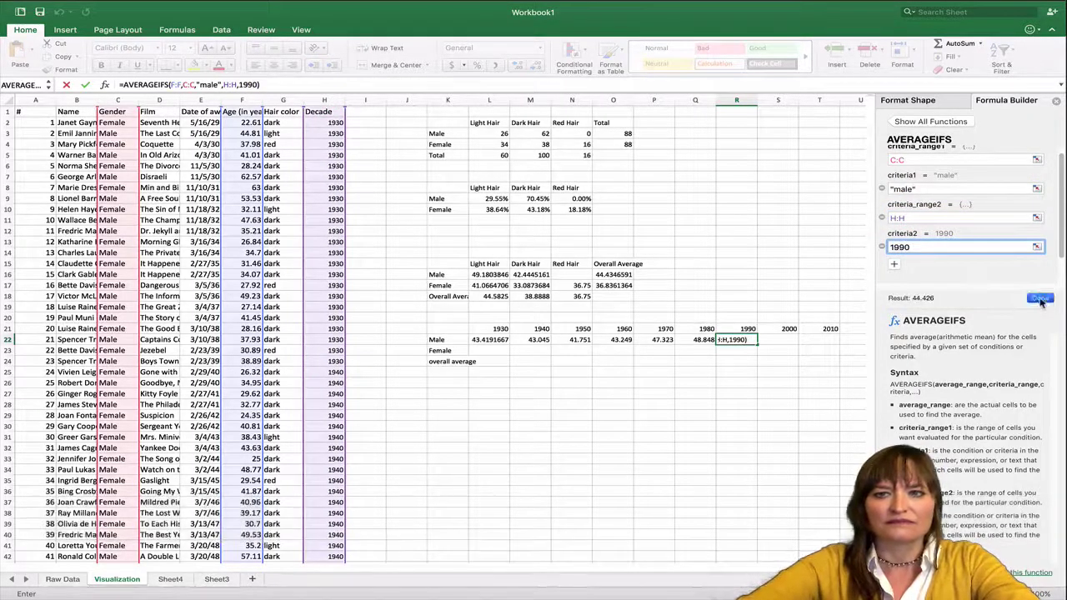
pyautogui.click(1040, 297)
# Step: Start an AVERAGEIFS in S22 under the 2000 heading, with average range F:F and criterion male for Gender column C:C
pyautogui.click(779, 339)
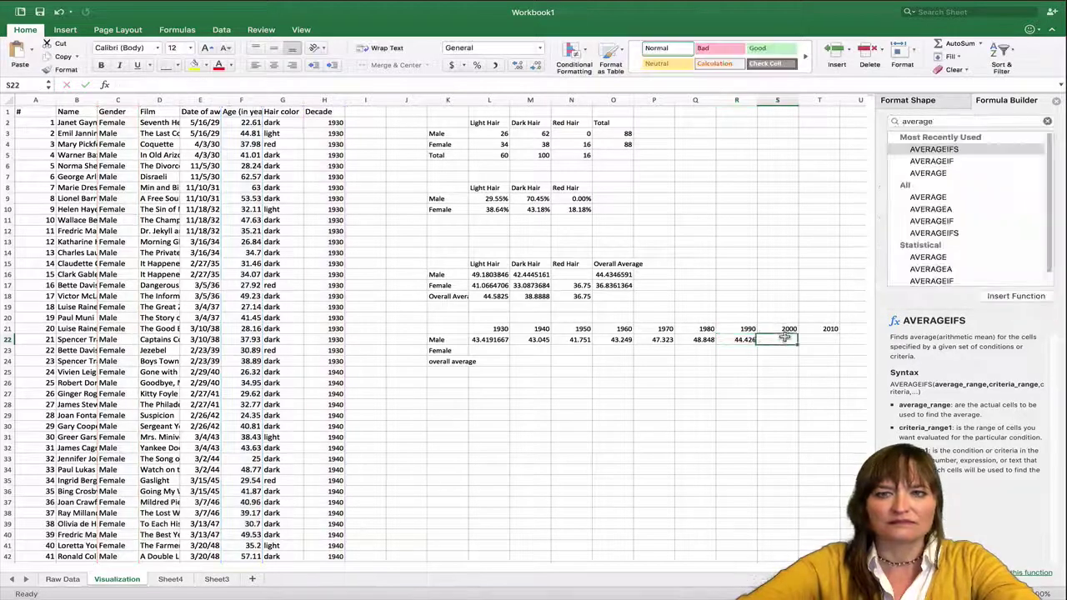
pyautogui.doubleClick(958, 153)
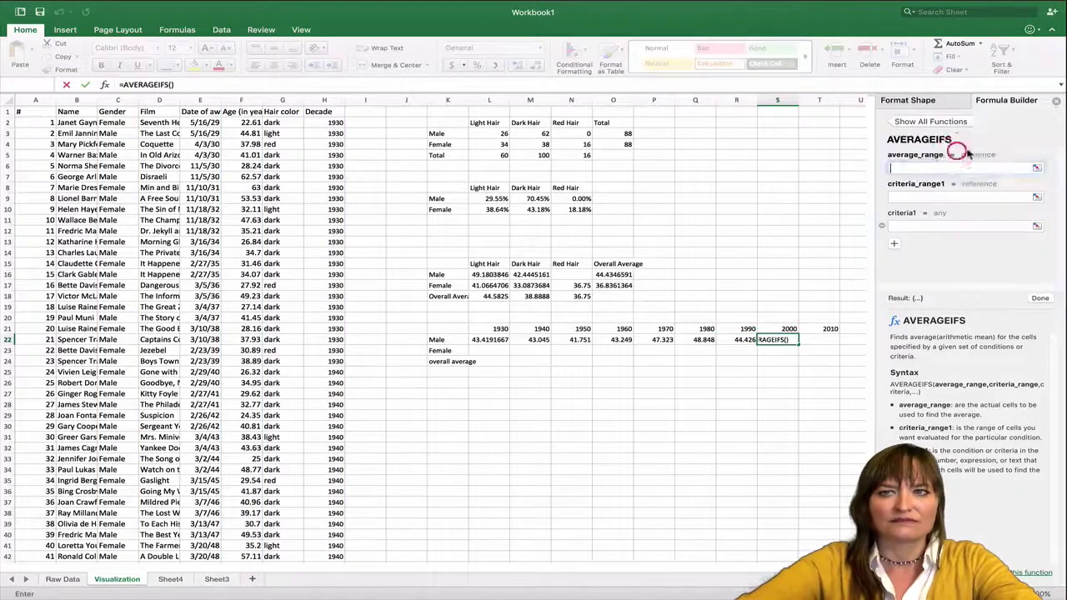
pyautogui.click(241, 98)
pyautogui.click(917, 197)
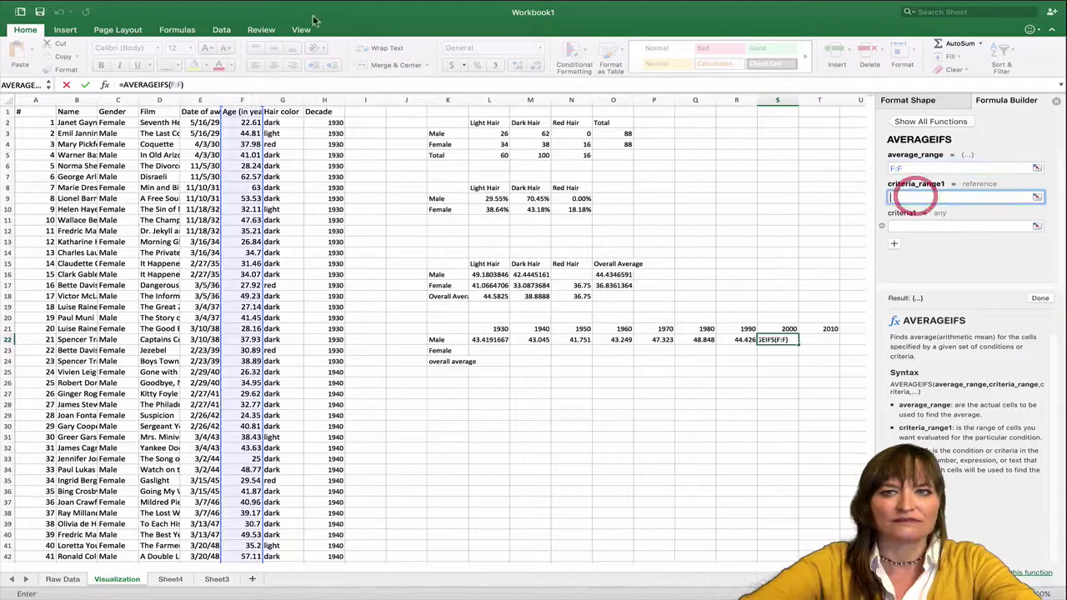
pyautogui.click(114, 99)
pyautogui.click(908, 226)
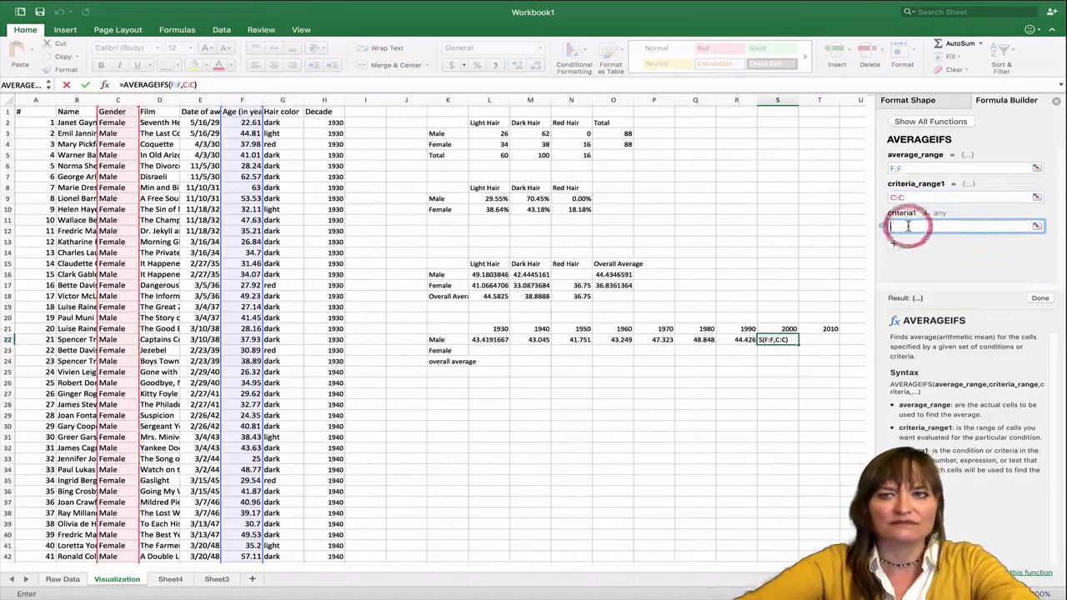
pyautogui.write('m')
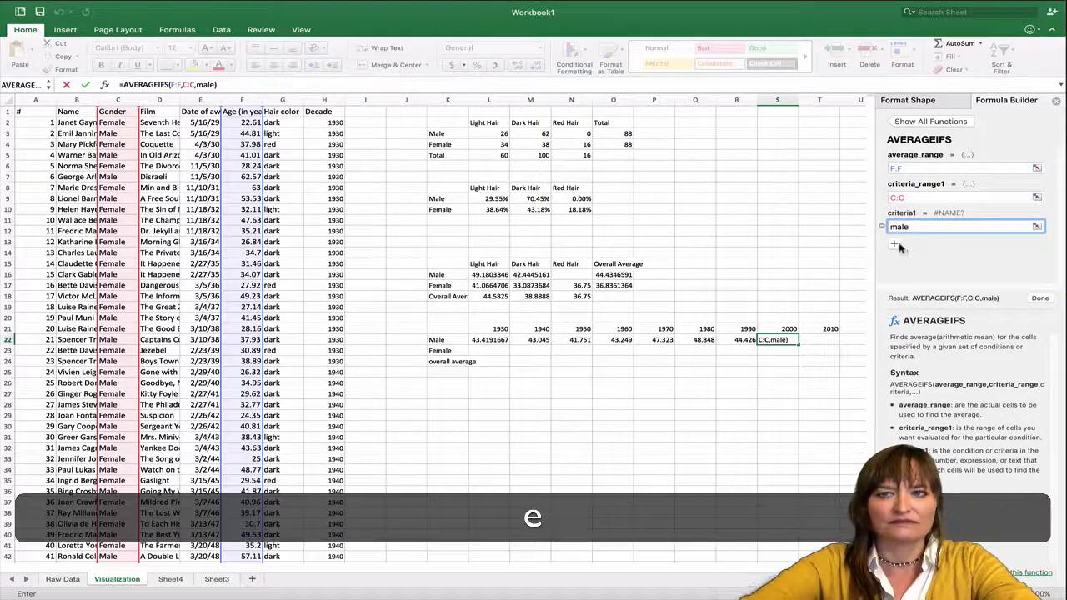
# Step: Finish the S22 AVERAGEIFS by completing the male criterion and adding Decade column H:H with criterion 2000 as the second condition
pyautogui.write('ale')
pyautogui.click(894, 244)
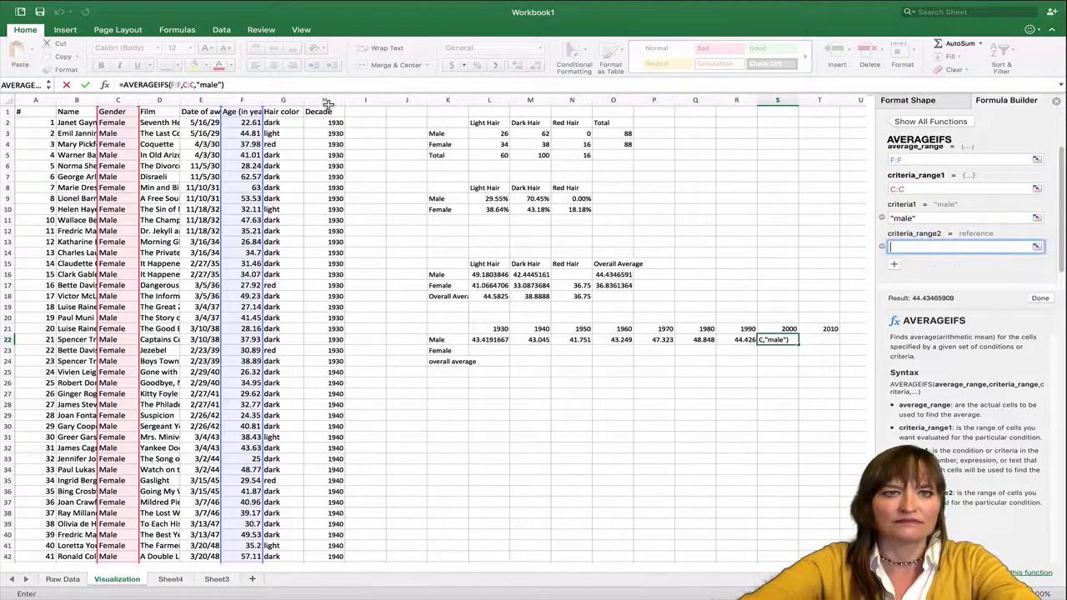
pyautogui.click(326, 100)
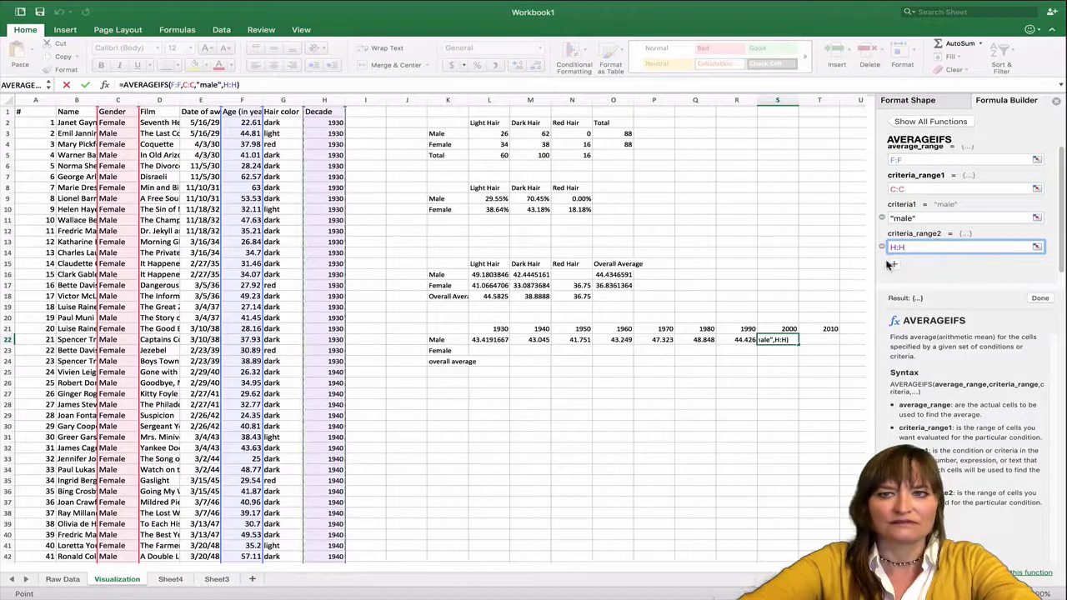
pyautogui.click(894, 265)
pyautogui.click(906, 248)
pyautogui.write('2000')
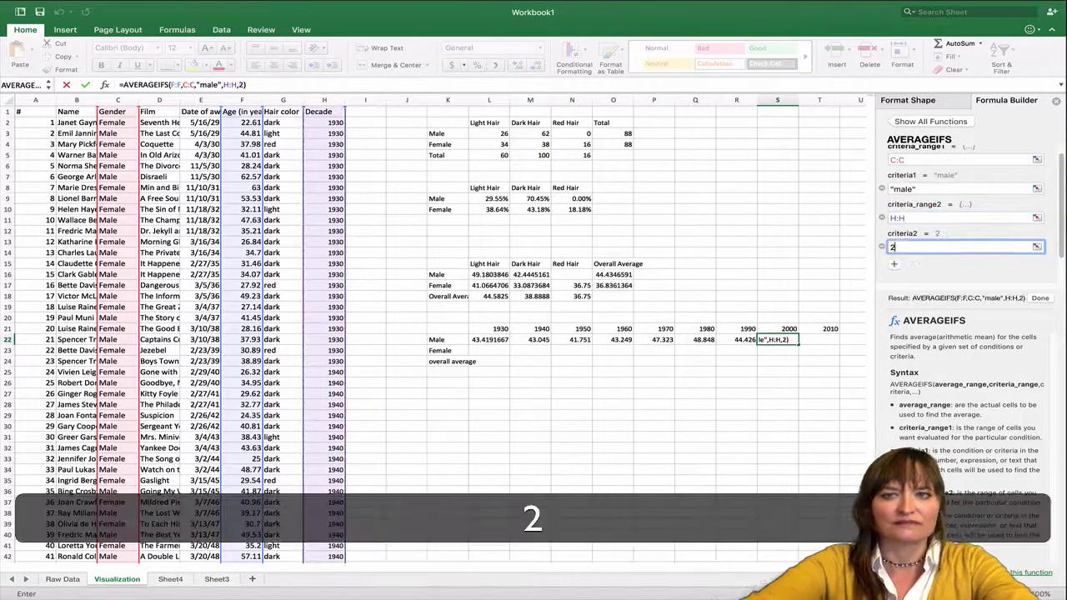
pyautogui.click(1039, 297)
# Step: Start an AVERAGEIFS in T22 under the 2010 heading, averaging Age column F:F with criterion male for Gender column C:C
pyautogui.click(826, 339)
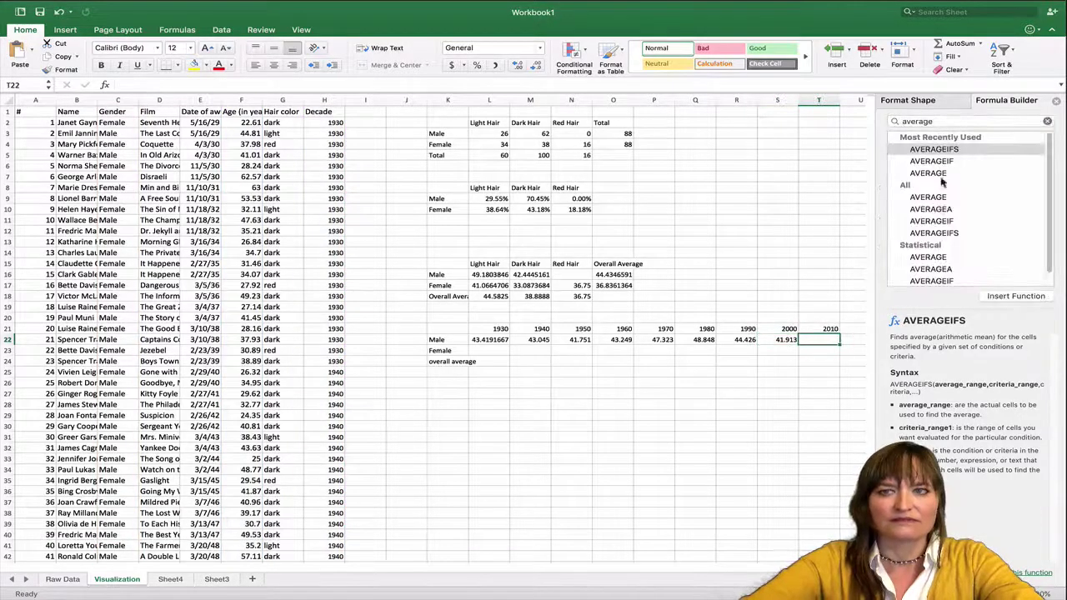
pyautogui.click(941, 151)
pyautogui.doubleClick(942, 151)
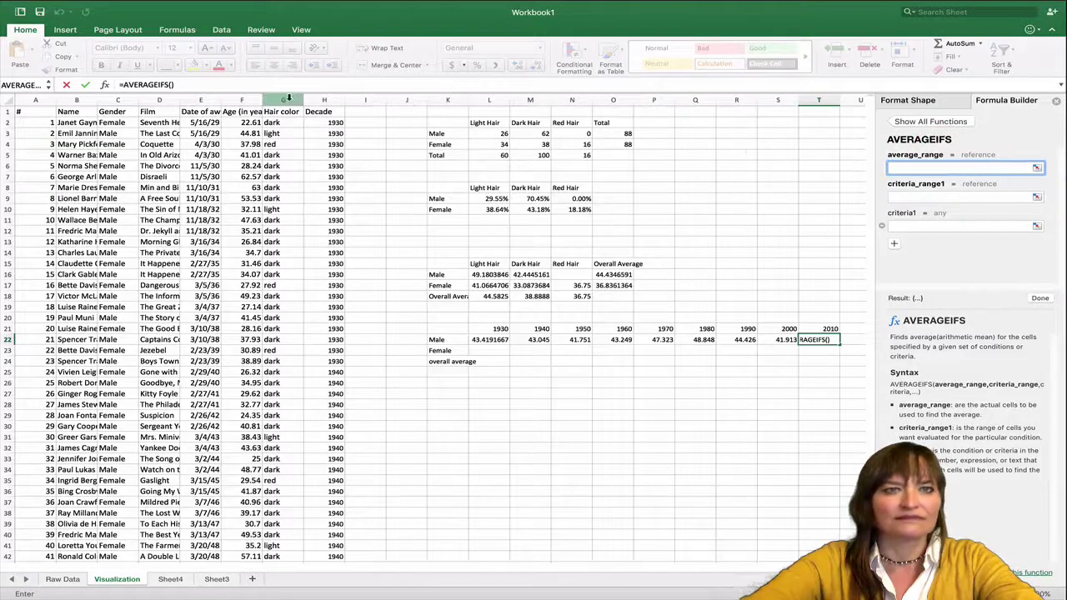
pyautogui.click(242, 100)
pyautogui.click(923, 196)
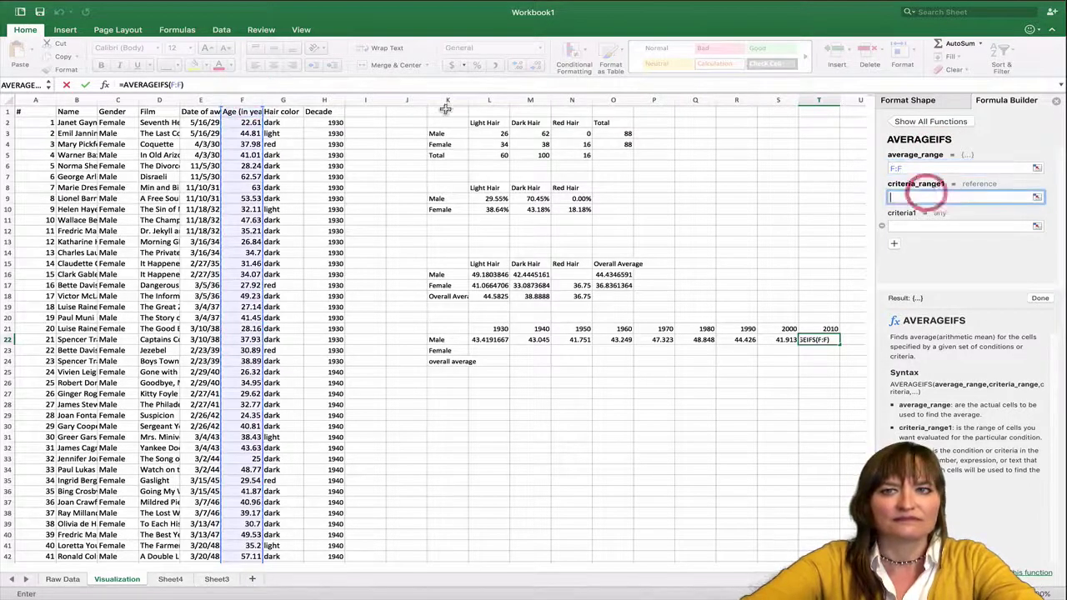
pyautogui.click(117, 100)
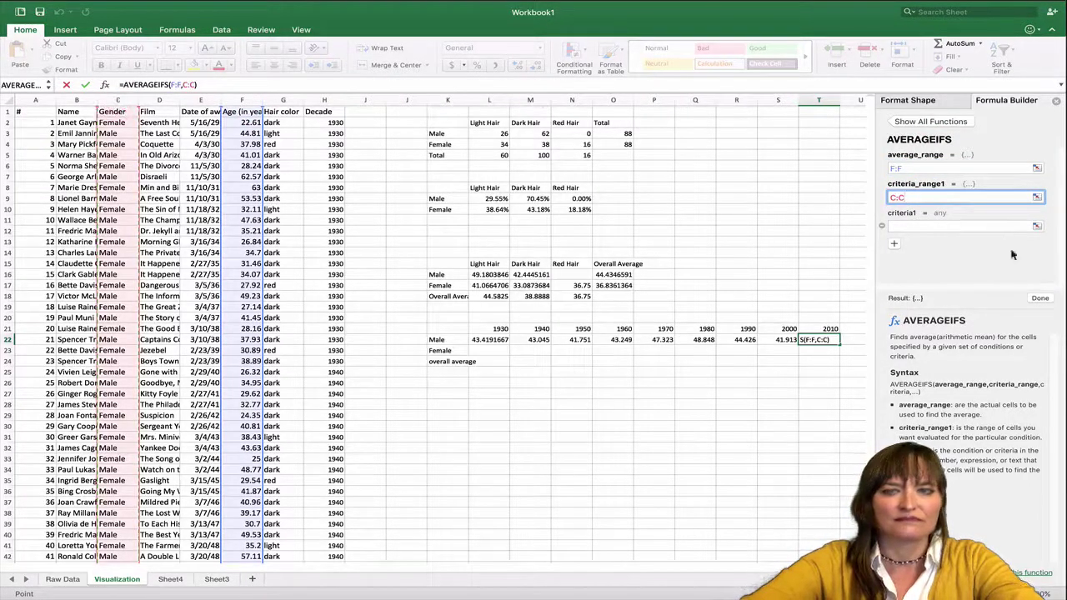
pyautogui.click(918, 225)
pyautogui.write('mall')
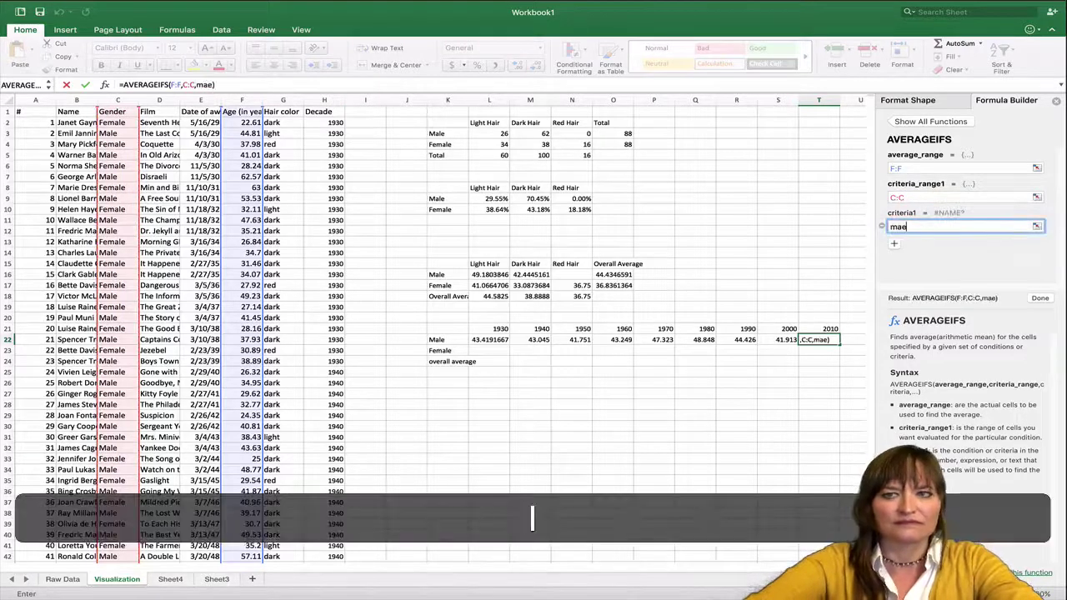
pyautogui.press('BackSpace')
pyautogui.write('e')
# Step: Add Decade column H:H with criterion 2010 as the second condition of the T22 AVERAGEIFS and finish the formula
pyautogui.click(895, 246)
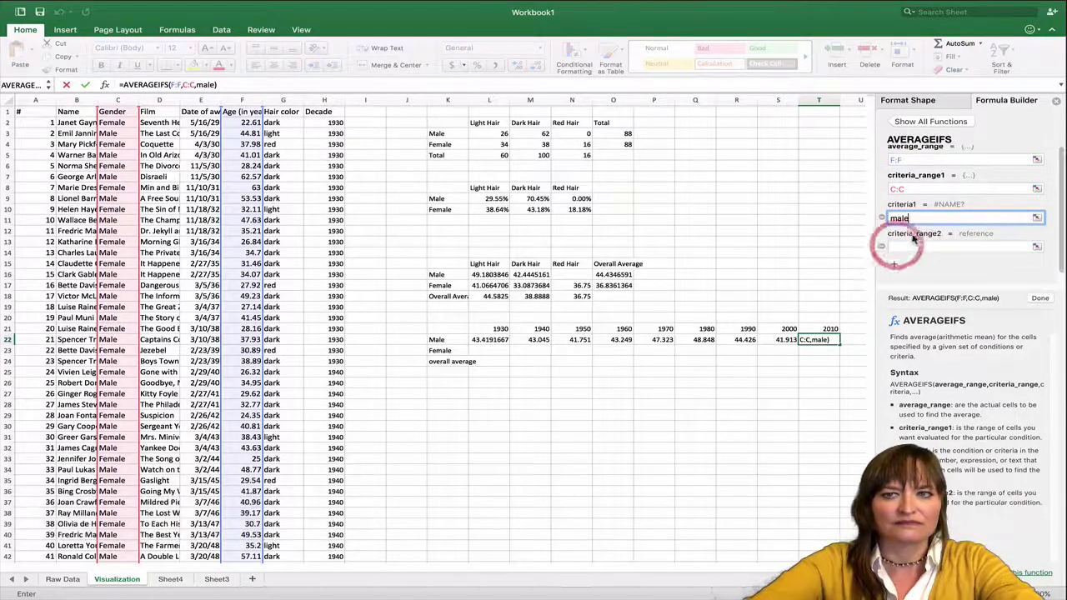
pyautogui.click(338, 98)
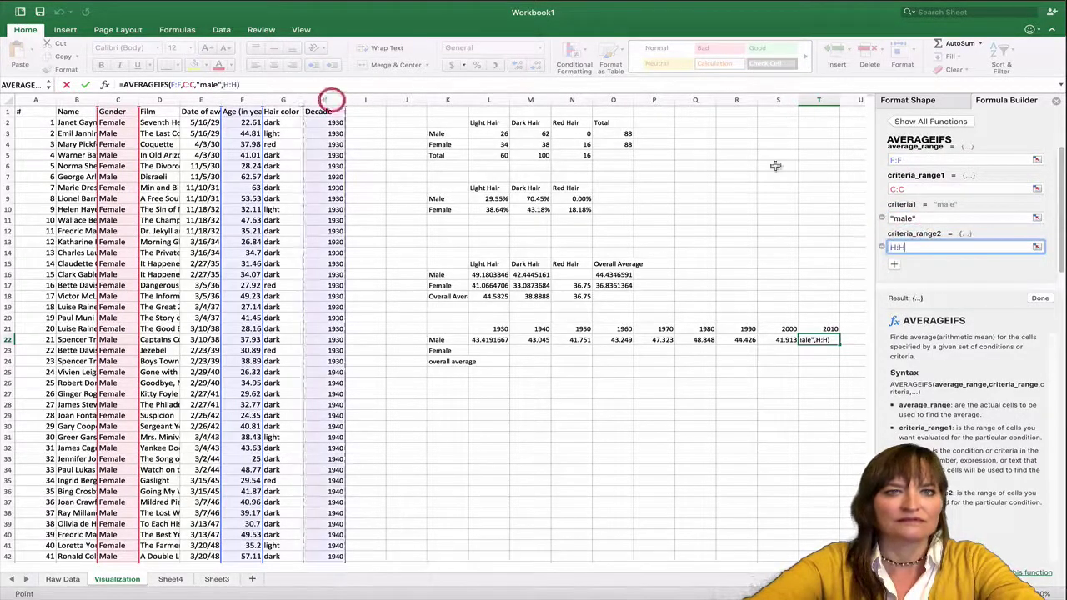
pyautogui.click(914, 248)
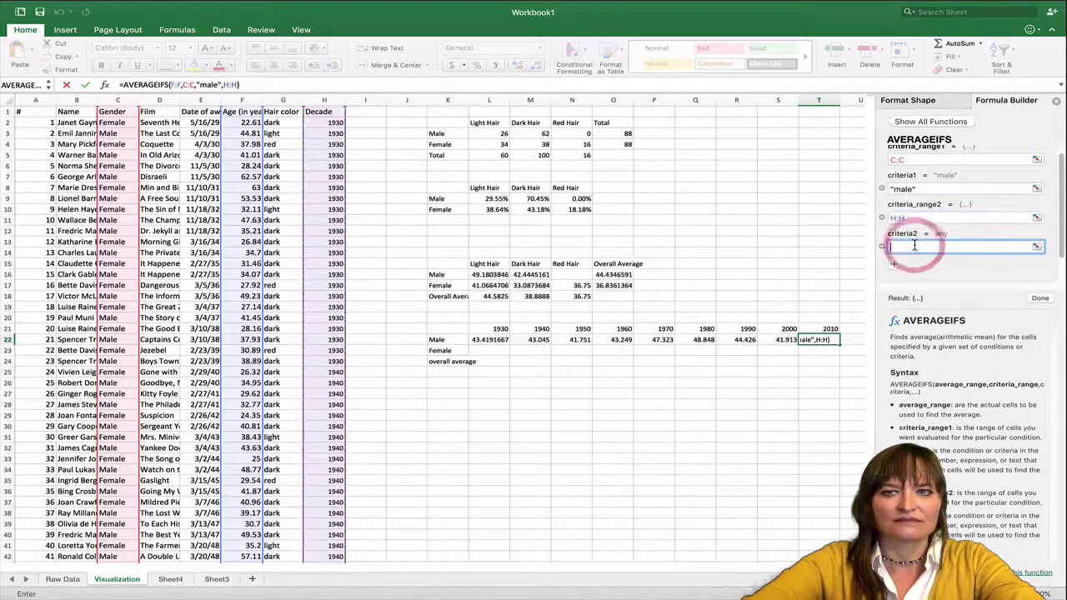
pyautogui.write('2010')
pyautogui.press('Return')
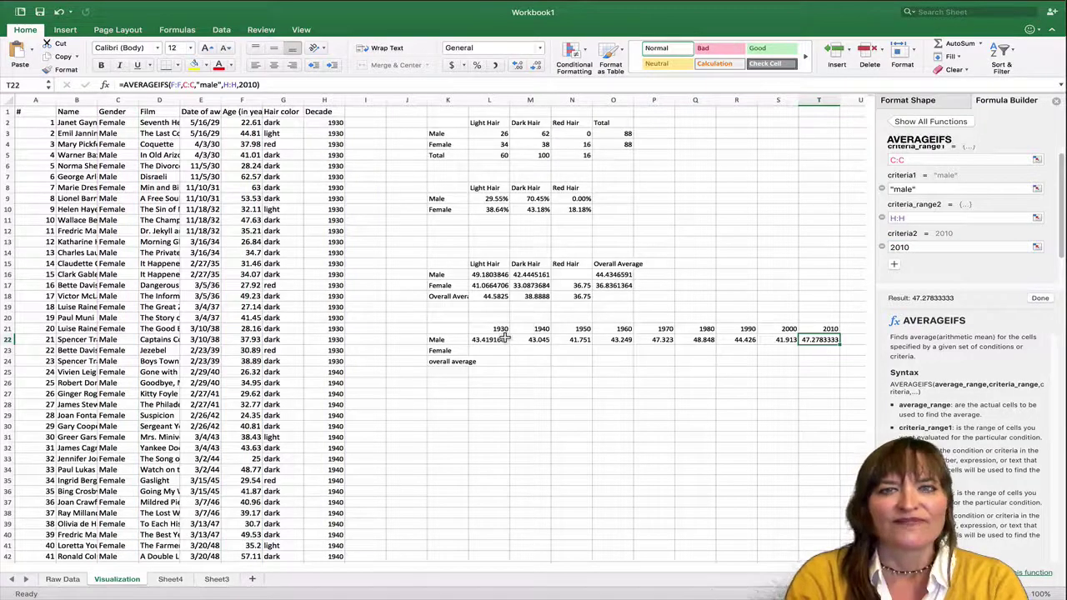
# Step: Fill the Male row formulas in L22:T22 down through the Female and overall average rows
pyautogui.moveTo(505, 338); pyautogui.dragTo(840, 351)
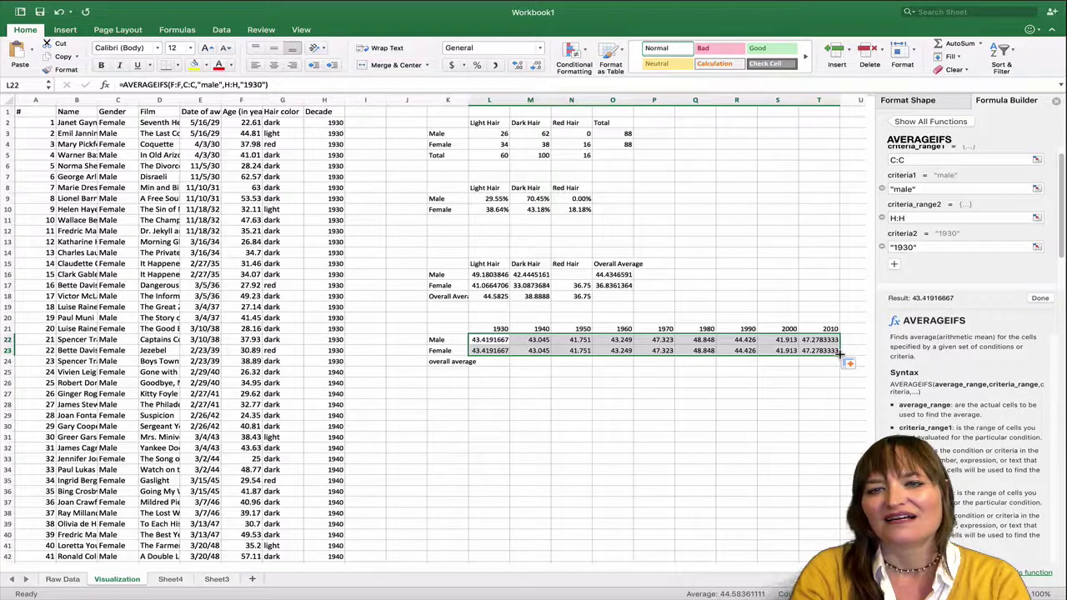
pyautogui.moveTo(840, 356); pyautogui.dragTo(840, 361)
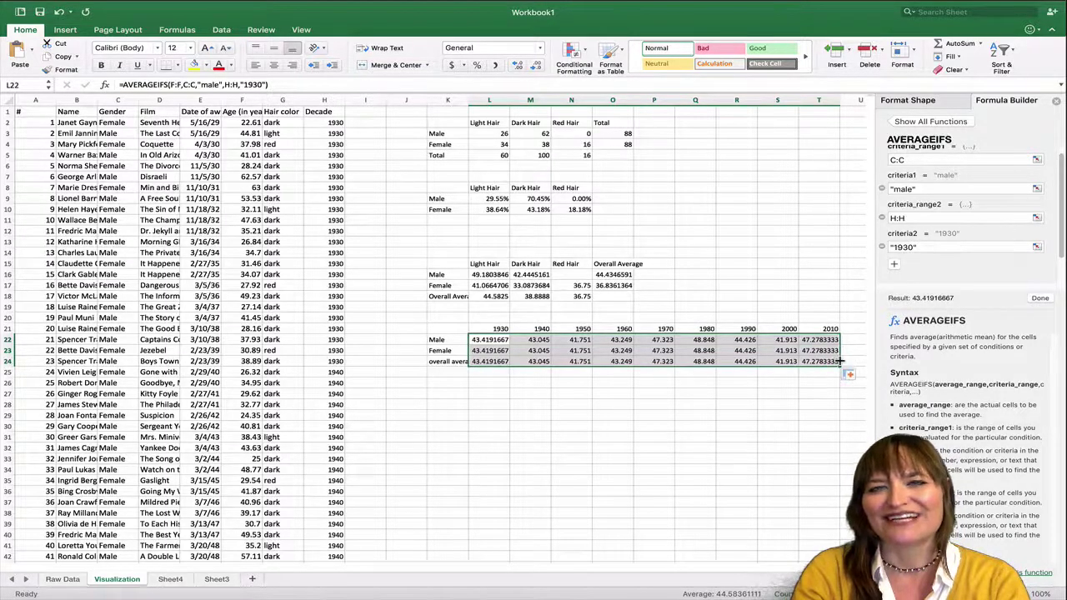
# Step: Change the gender criterion to female in the Female row's 1930 and 1940 formulas, cells L23 and M23
pyautogui.click(497, 349)
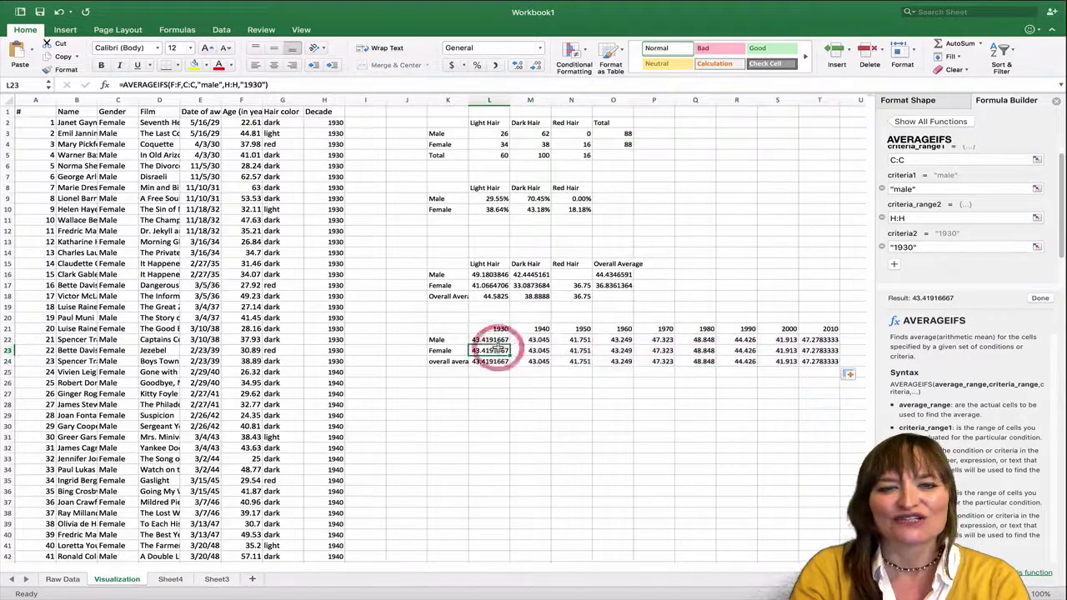
pyautogui.click(895, 190)
pyautogui.write('fe')
pyautogui.press('Tab')
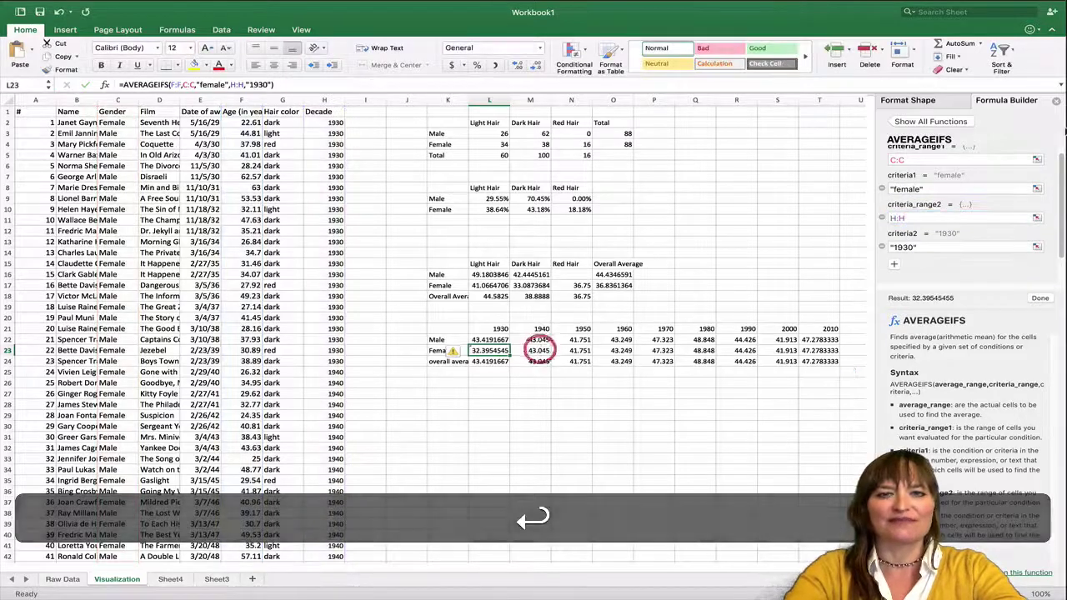
pyautogui.click(527, 349)
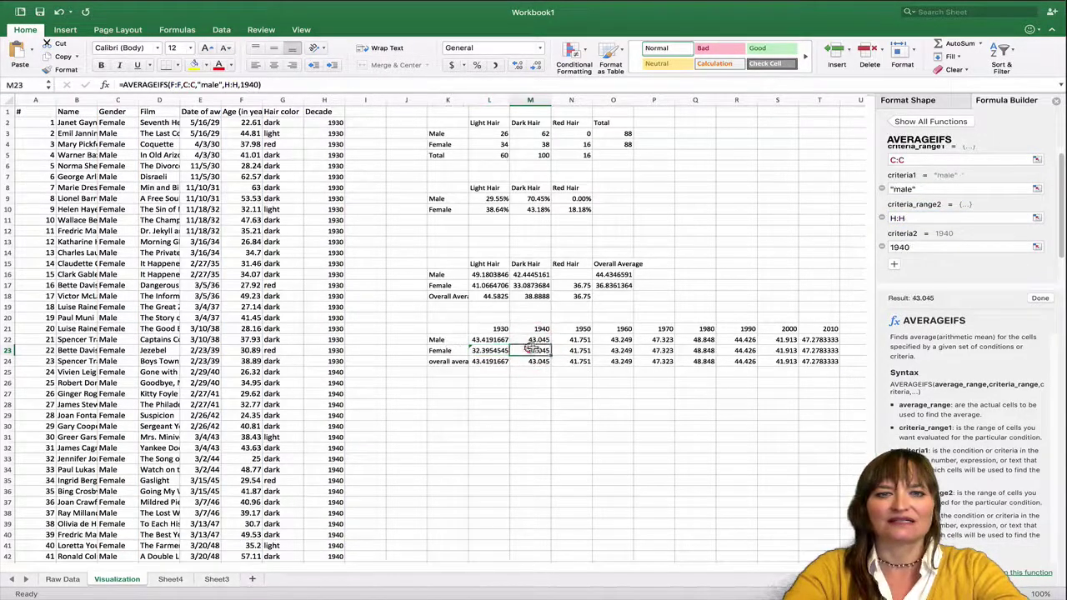
pyautogui.click(895, 189)
pyautogui.write('fe')
pyautogui.press('Return')
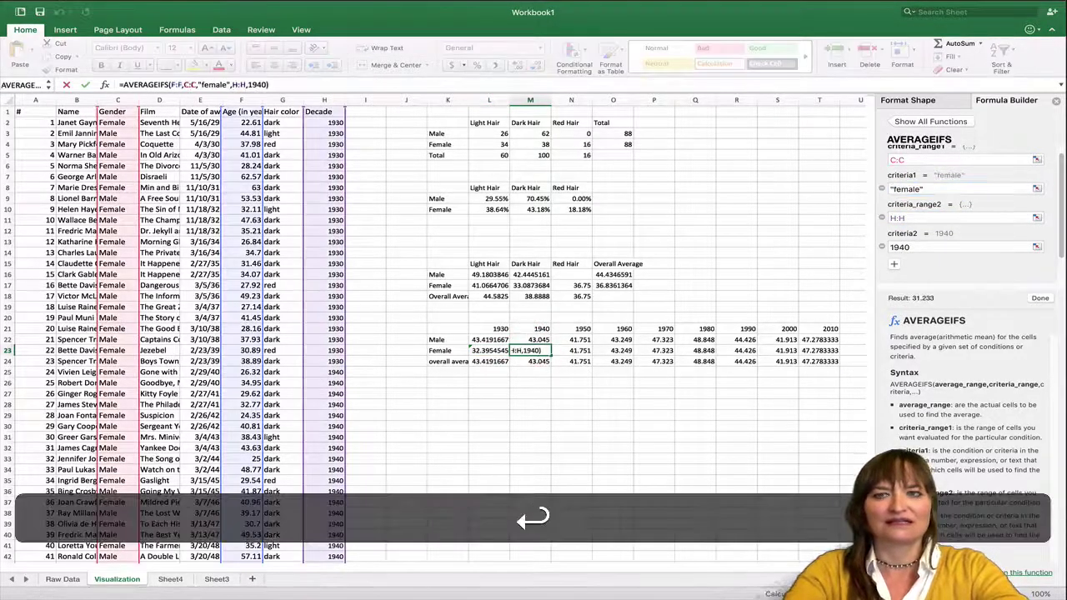
# Step: Set the gender criterion to female in the 1950 and 1960 formulas of the Female row, cells N23 and O23
pyautogui.click(577, 351)
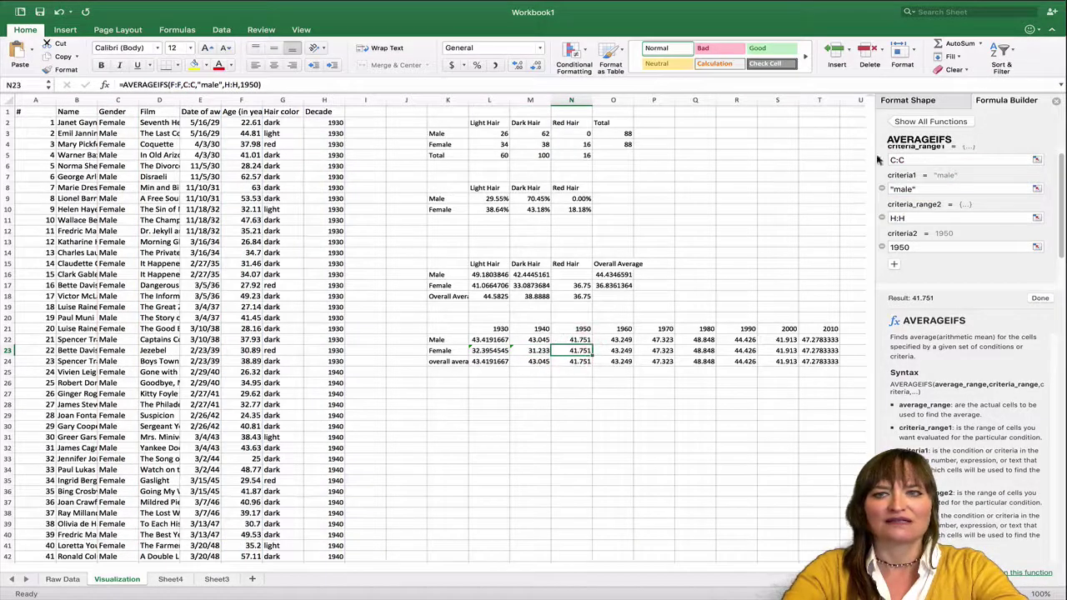
pyautogui.click(894, 189)
pyautogui.write('fe')
pyautogui.press('Return')
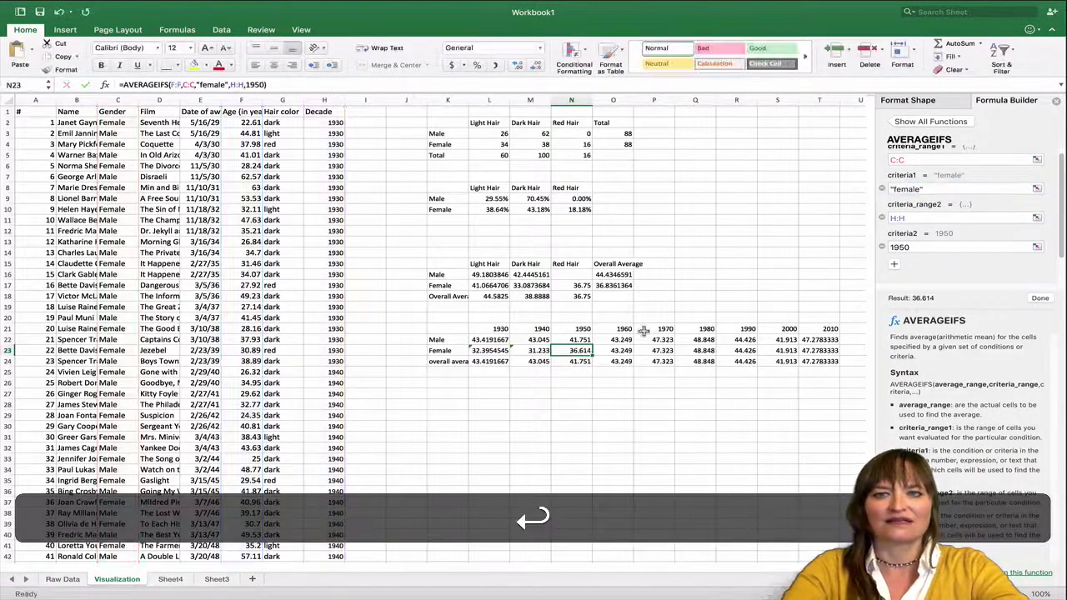
pyautogui.click(622, 351)
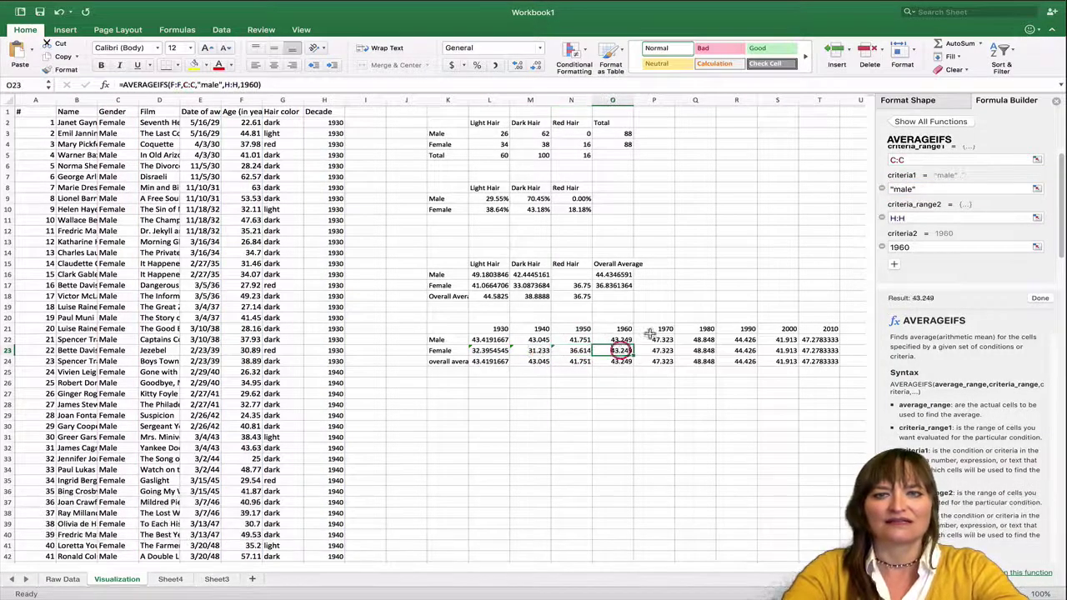
pyautogui.click(895, 187)
pyautogui.write('fe')
pyautogui.press('Return')
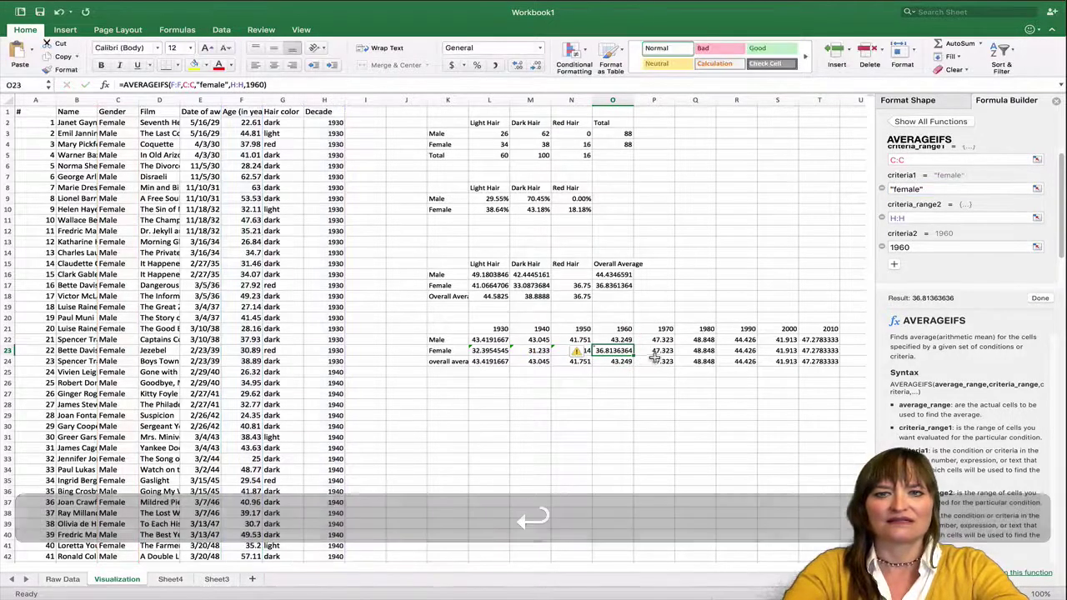
pyautogui.click(655, 352)
pyautogui.click(894, 188)
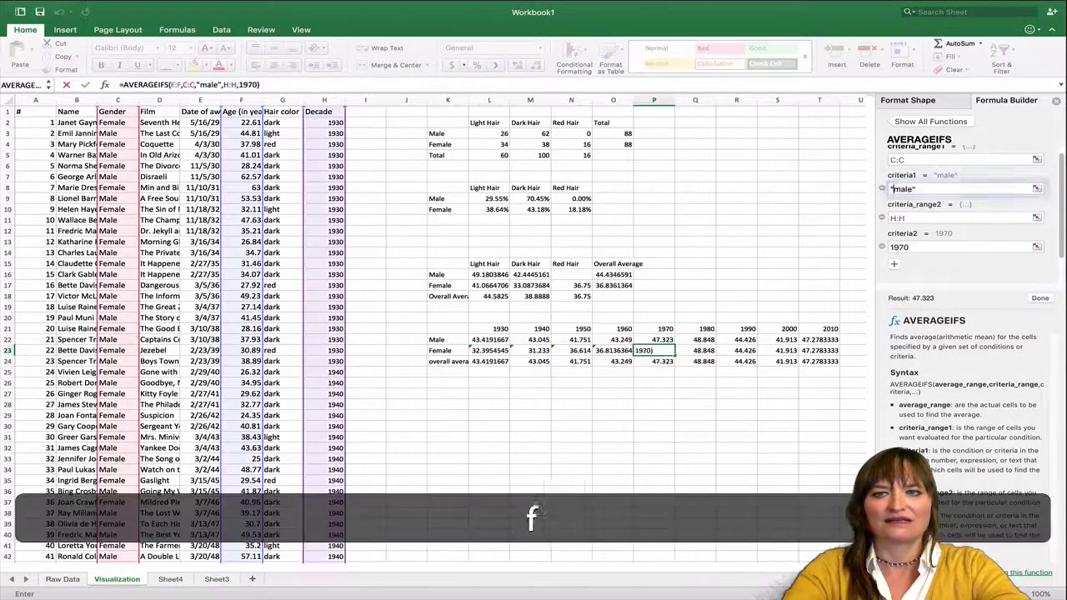
pyautogui.write('fe')
pyautogui.click(702, 348)
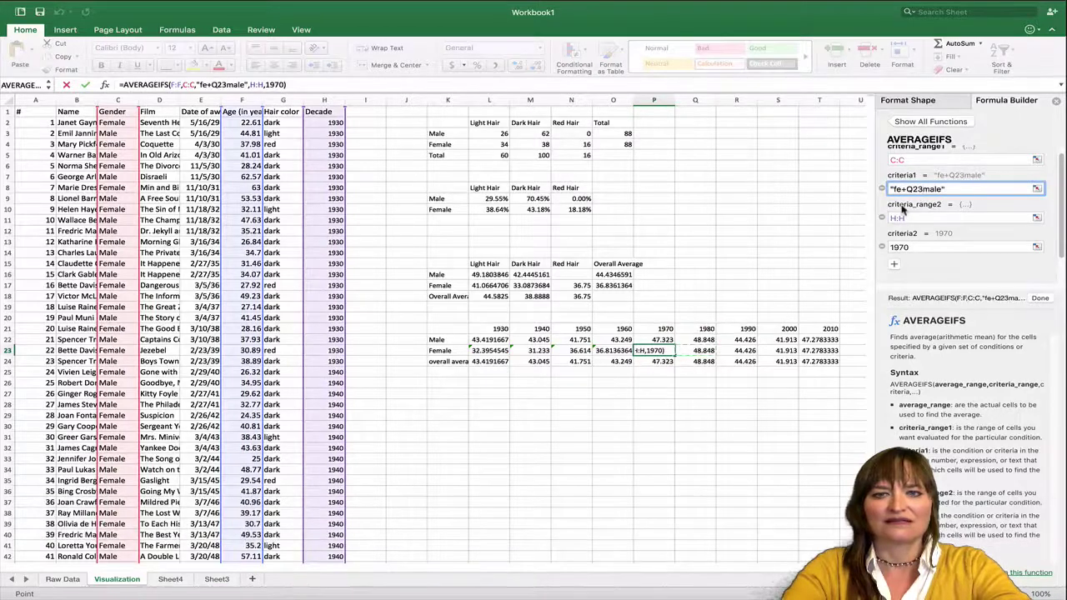
pyautogui.press('super+z')
pyautogui.press('Return')
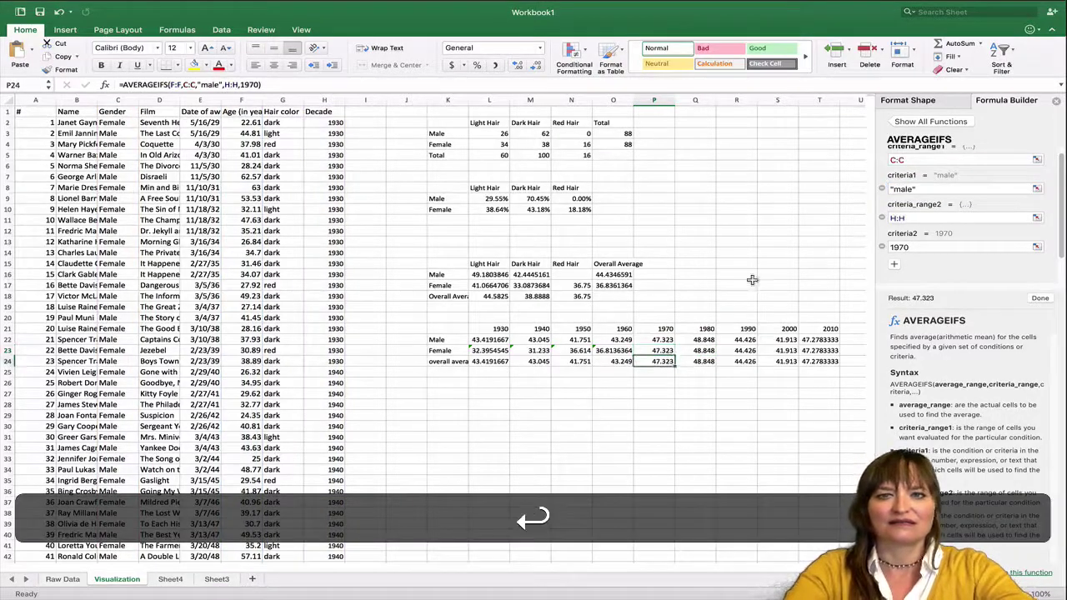
# Step: Change the gender criterion to female in the Female row's 1970 and 1980 formulas, cells P23 and Q23
pyautogui.click(658, 351)
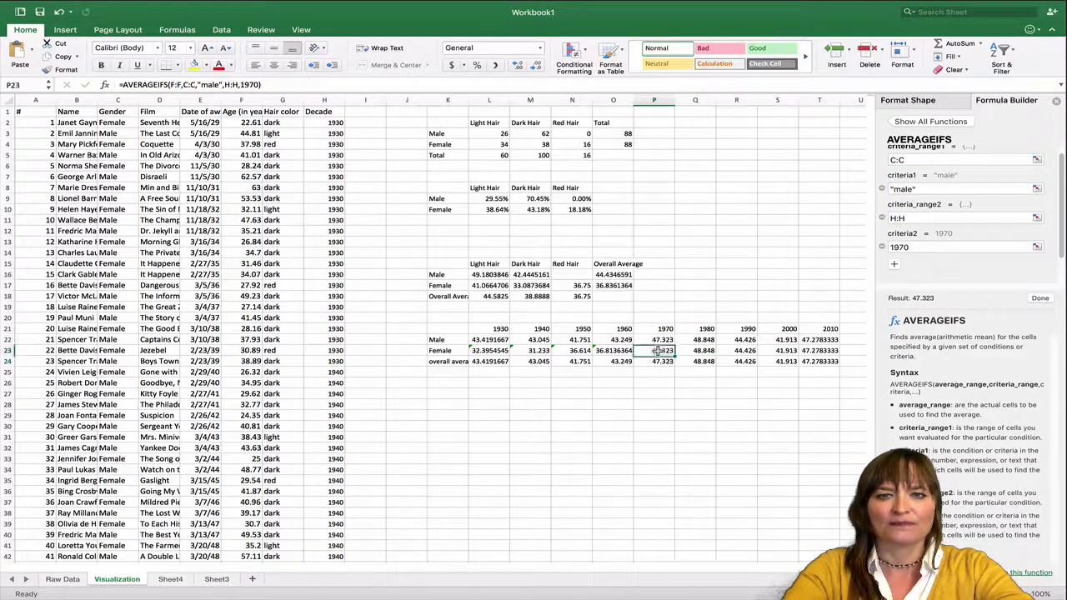
pyautogui.click(891, 188)
pyautogui.write('fe')
pyautogui.press('Return')
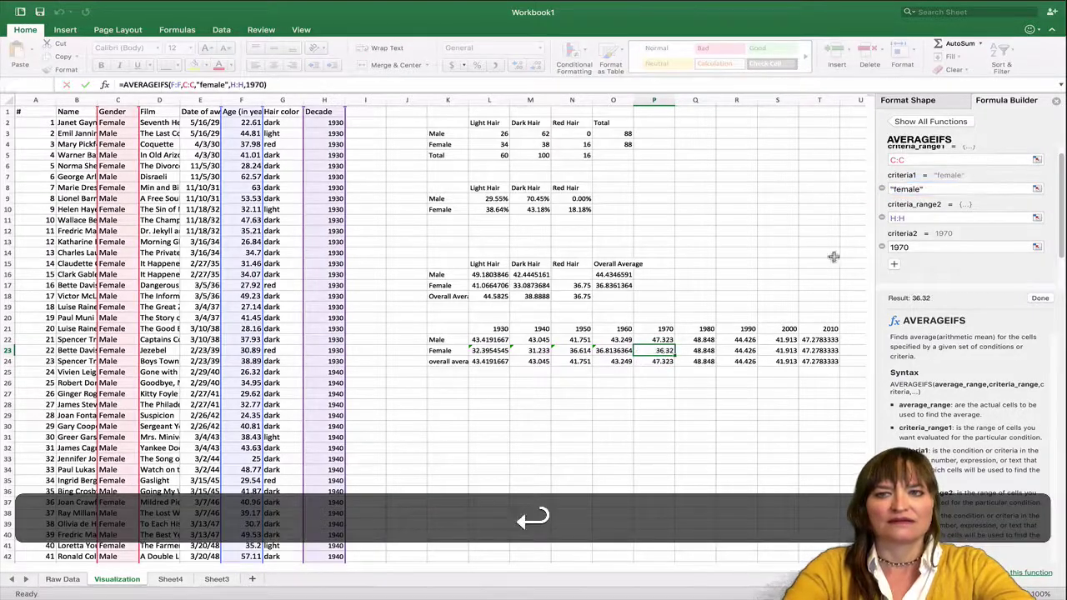
pyautogui.click(705, 350)
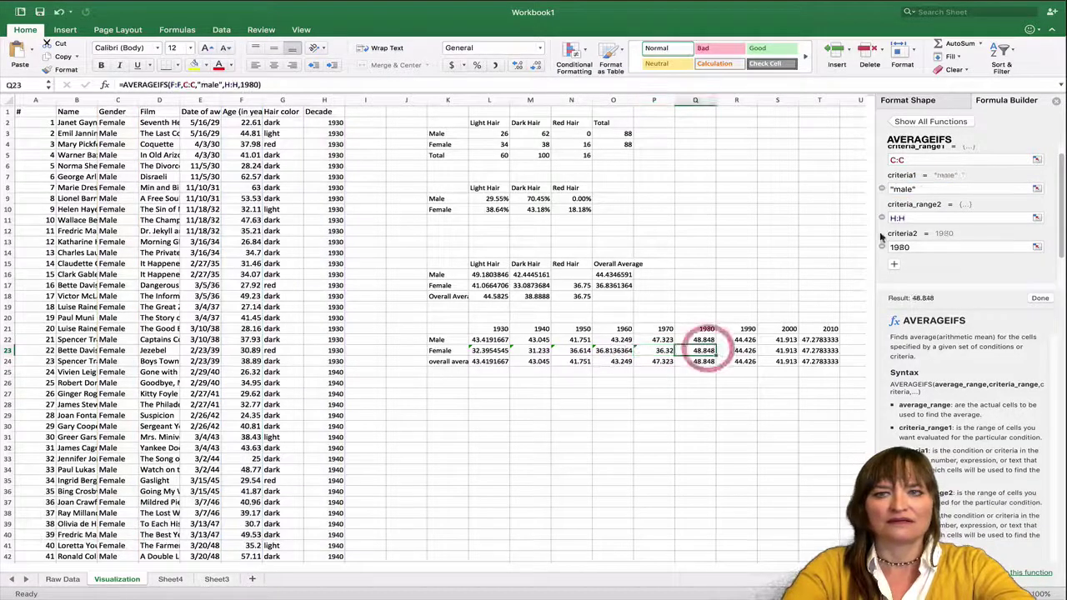
pyautogui.click(892, 189)
pyautogui.write('fe')
pyautogui.press('Return')
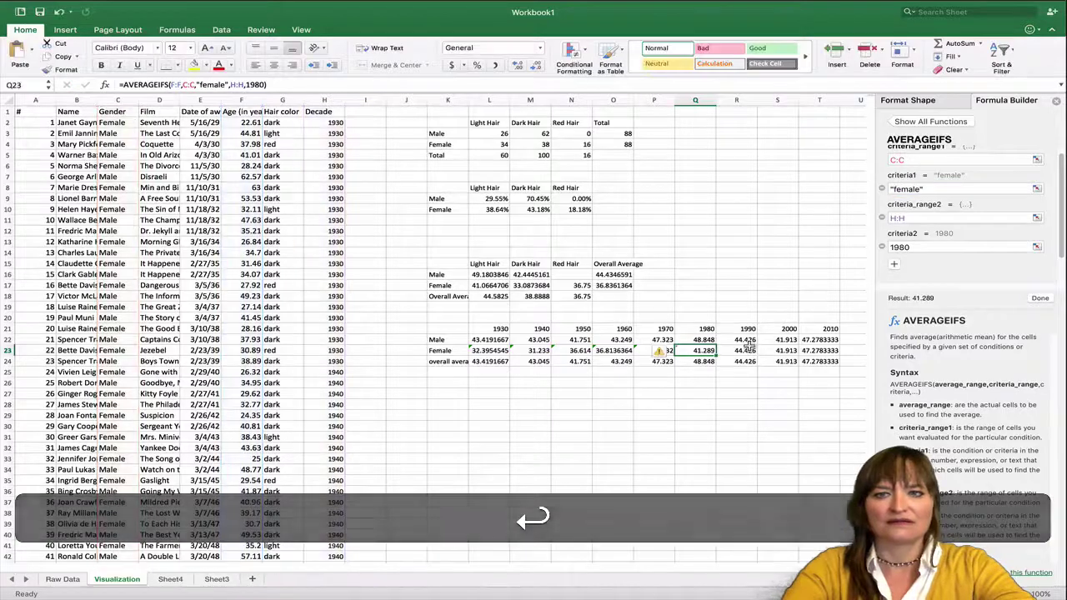
# Step: Set the gender criterion to female in the 1990 and 2000 formulas of the Female row, cells R23 and S23
pyautogui.click(747, 349)
pyautogui.click(893, 188)
pyautogui.write('fe')
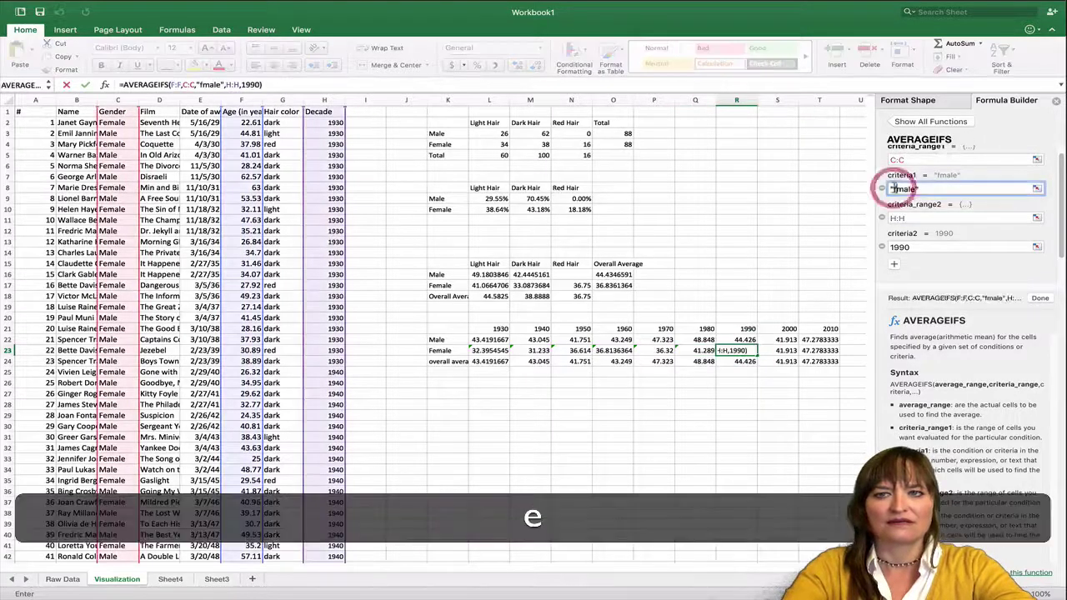
pyautogui.press('Return')
pyautogui.click(785, 350)
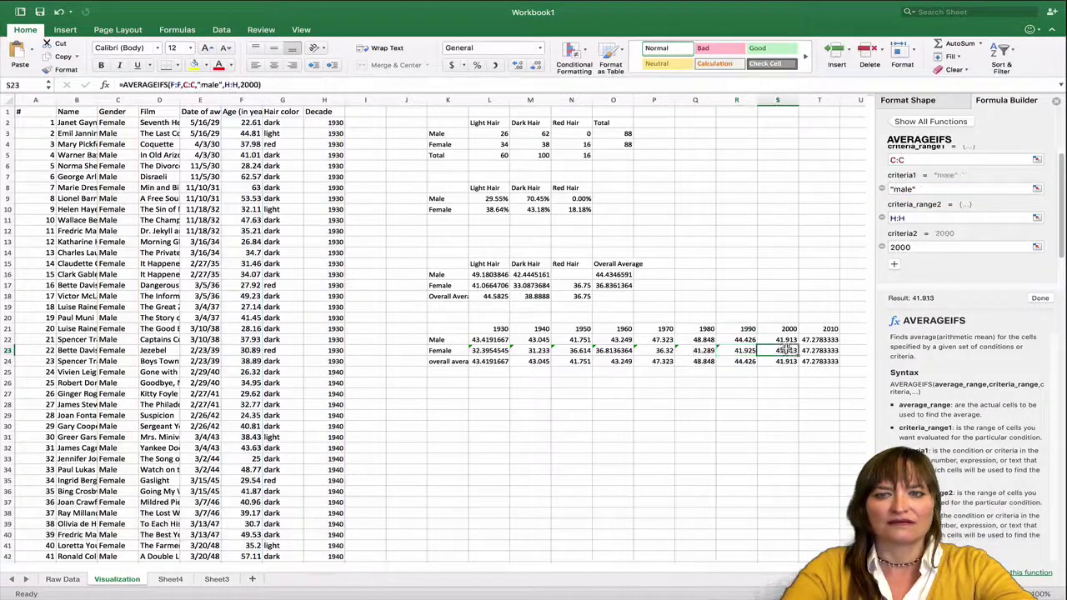
pyautogui.click(893, 188)
pyautogui.write('fe')
pyautogui.press('Return')
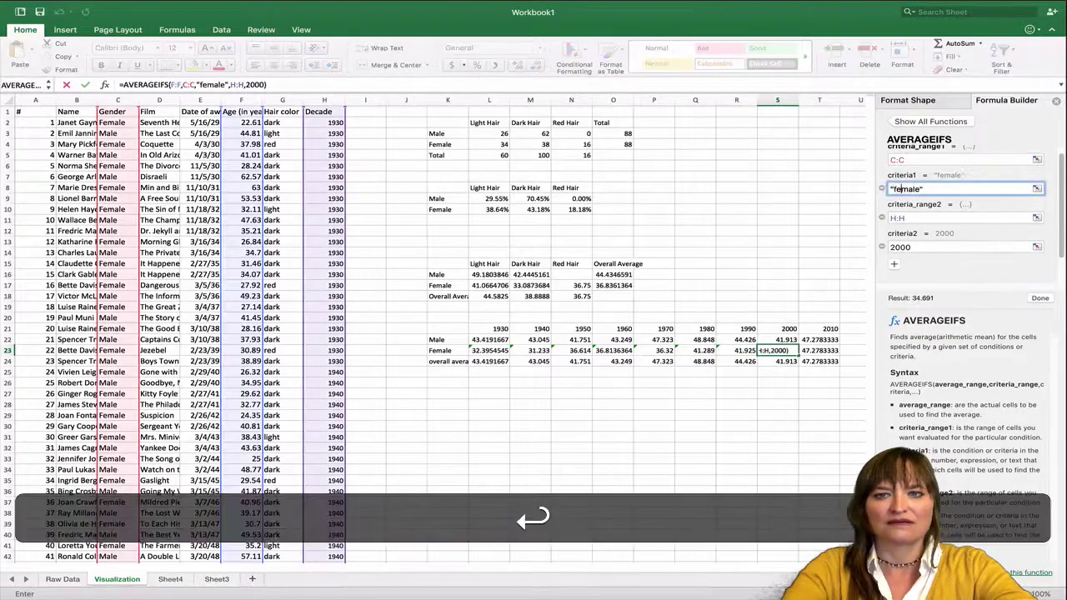
# Step: Change the gender criterion to female in the Female row's 2010 formula, cell T23
pyautogui.click(827, 350)
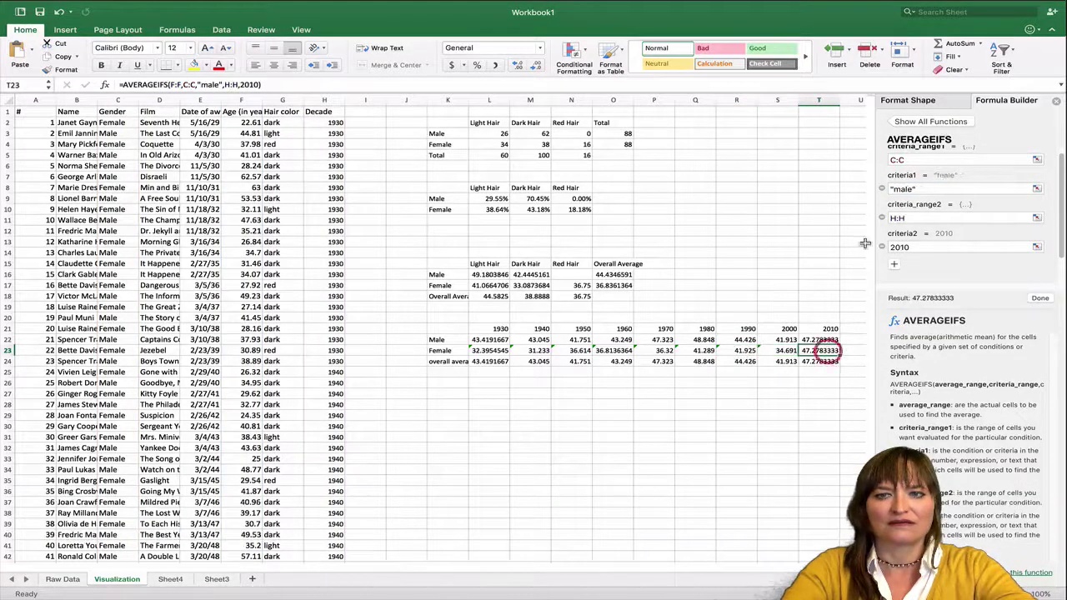
pyautogui.click(893, 188)
pyautogui.write('fe')
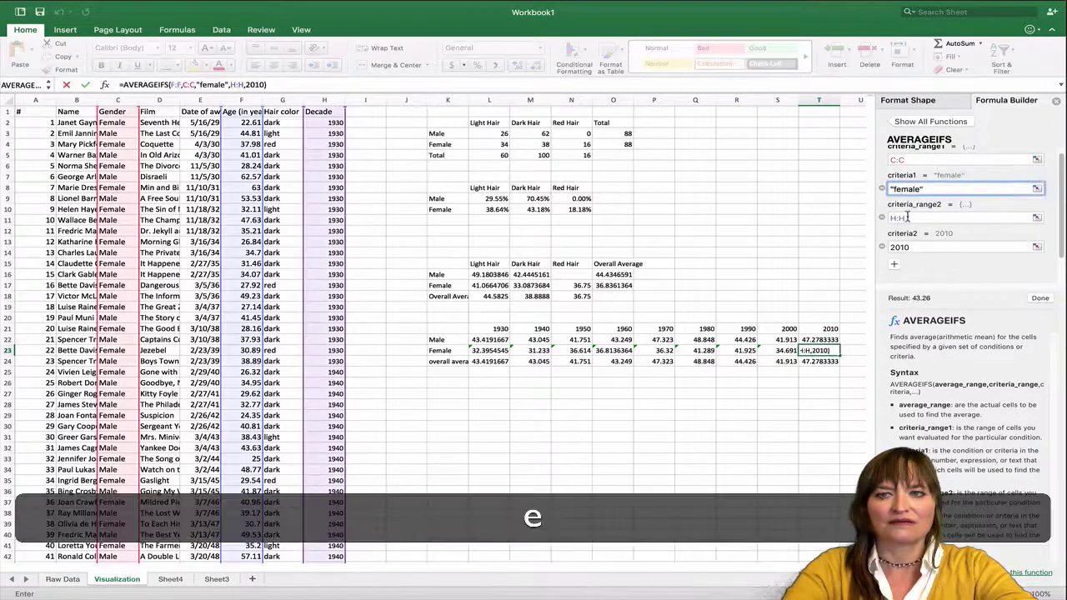
pyautogui.click(905, 216)
pyautogui.press('Return')
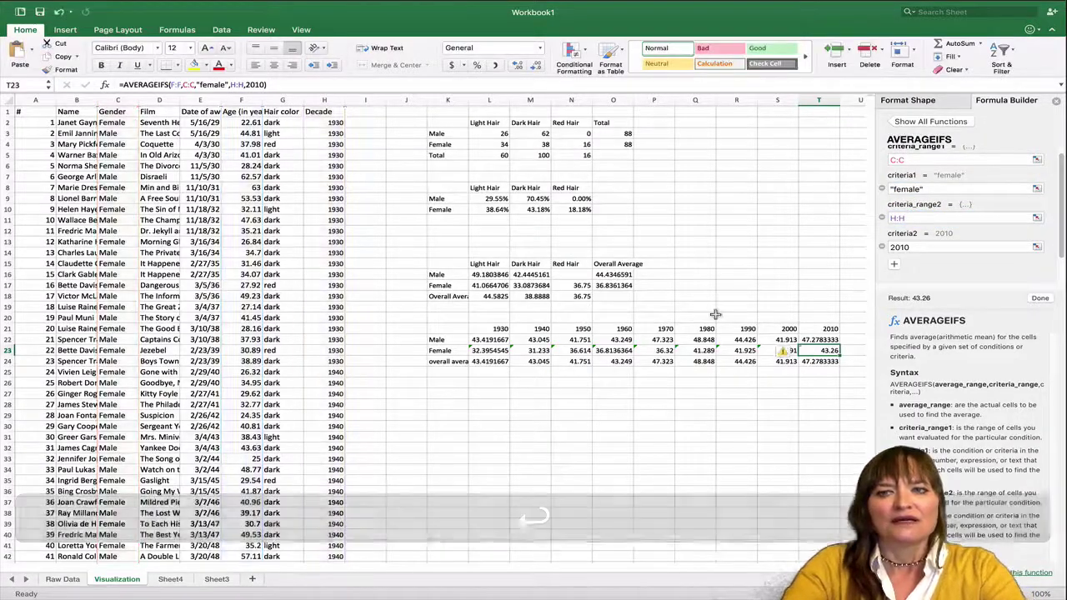
# Step: Remove the male criterion from the 1930 overall average formula in L24, leaving H:H as the only criteria range with criterion "1930"
pyautogui.click(493, 361)
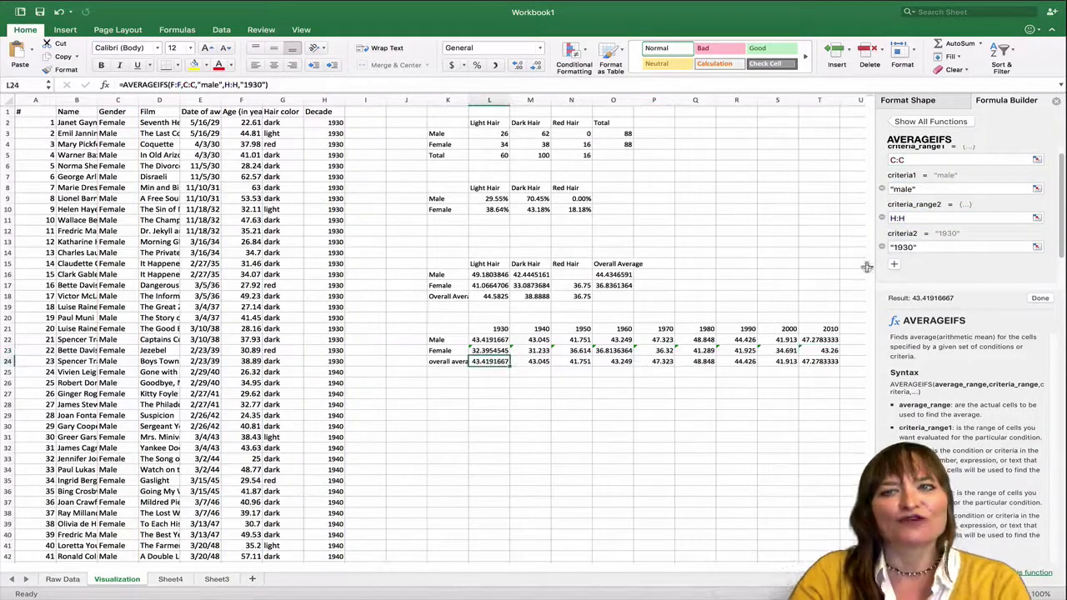
pyautogui.click(883, 189)
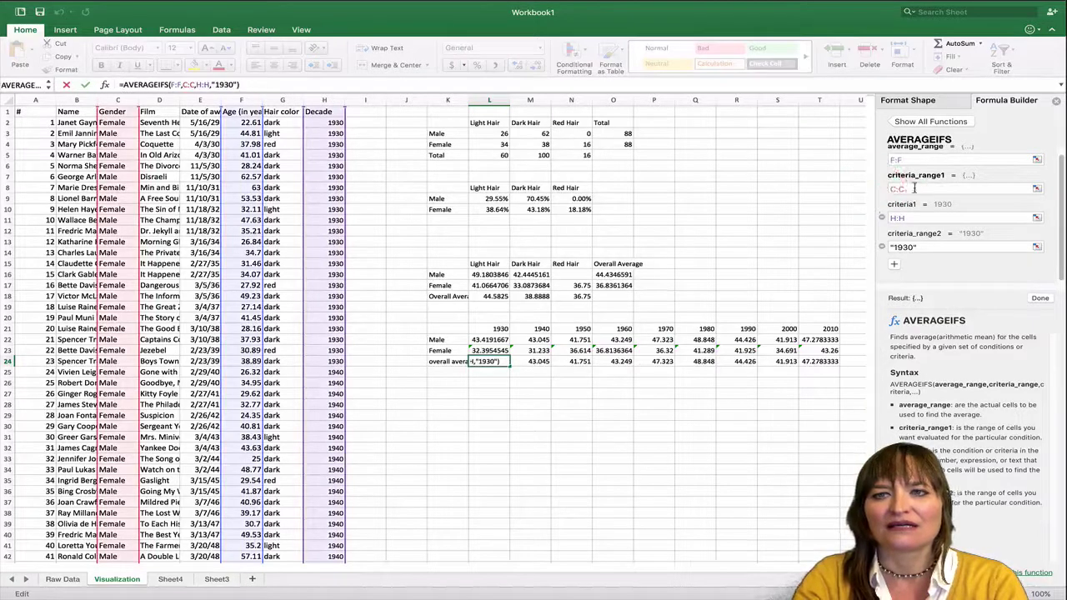
pyautogui.moveTo(914, 189); pyautogui.dragTo(889, 191)
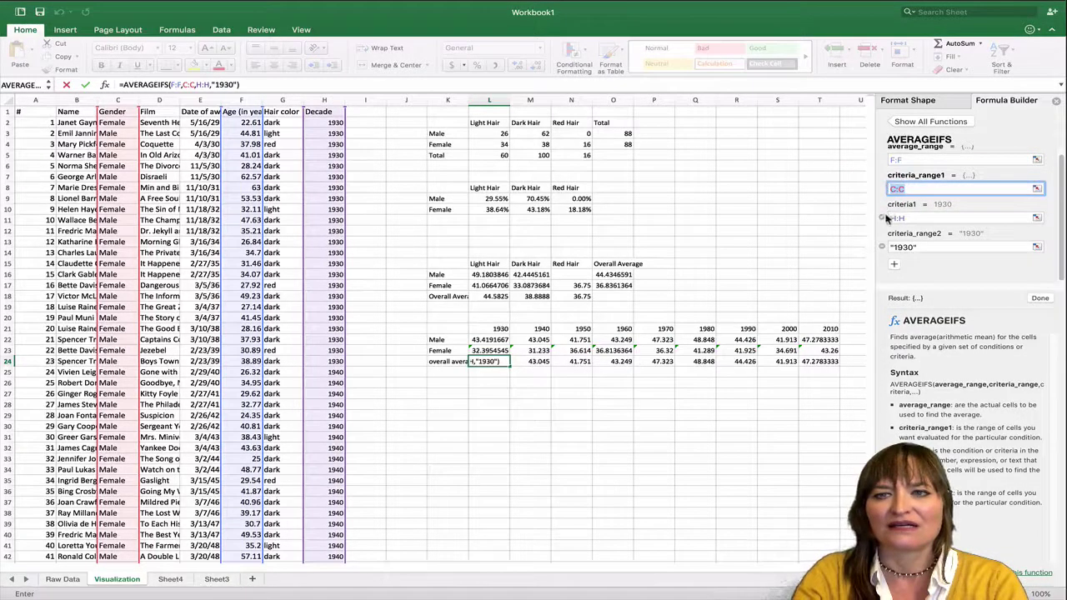
pyautogui.click(882, 217)
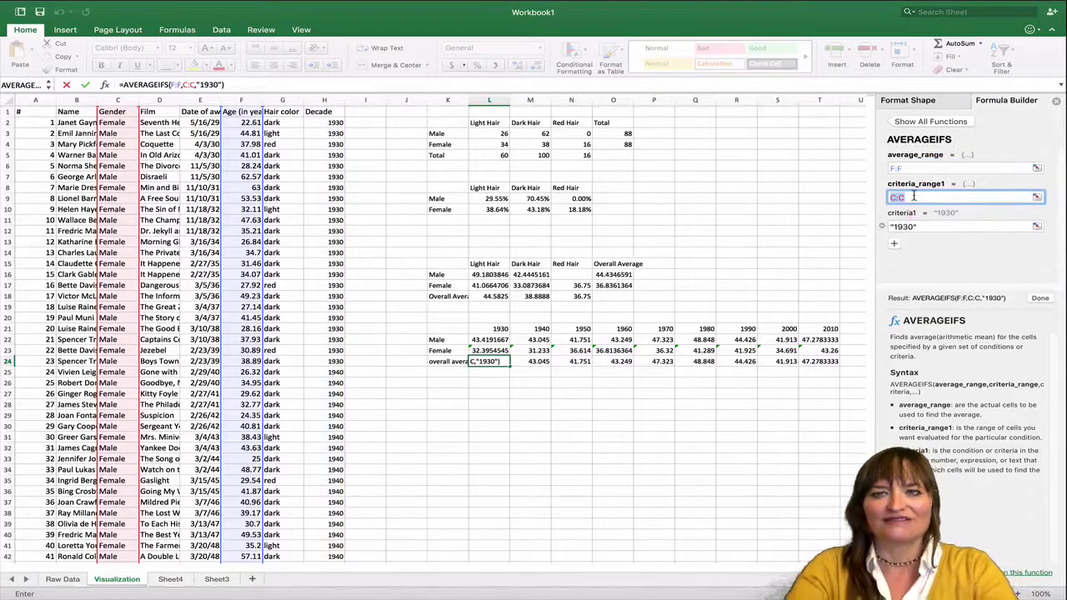
pyautogui.write('H:H')
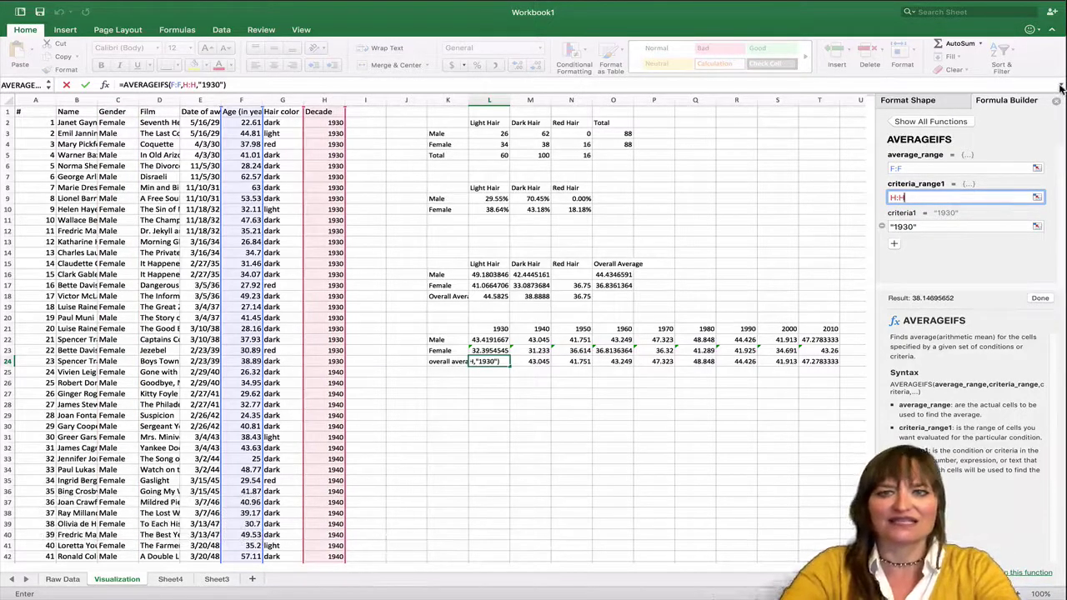
pyautogui.press('Return')
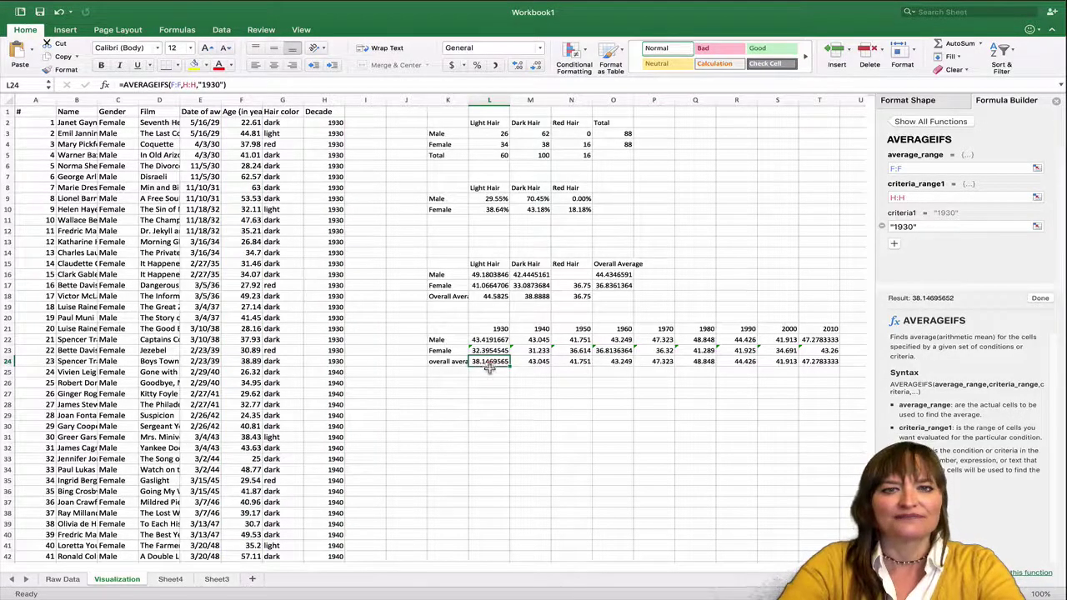
# Step: Copy the text of the 1930 overall average formula in cell L24
pyautogui.click(489, 363)
pyautogui.click(489, 364)
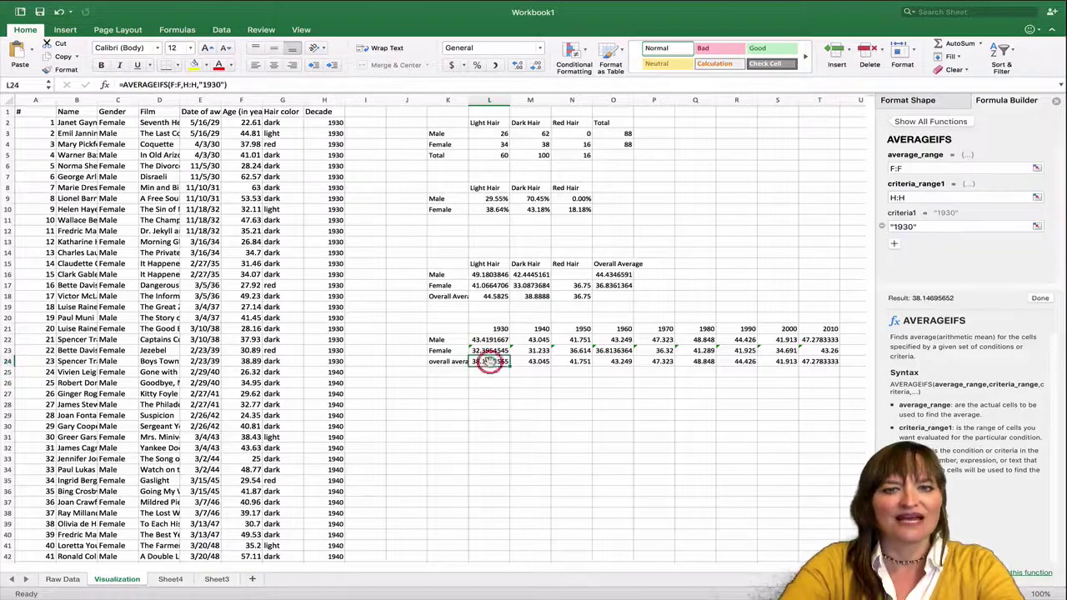
pyautogui.tripleClick(231, 84)
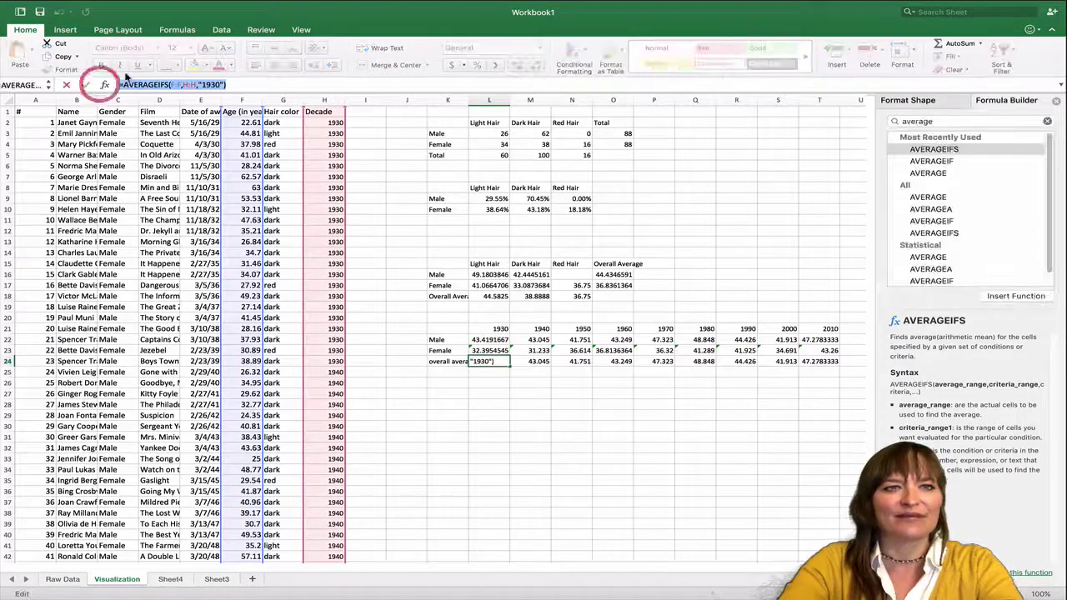
pyautogui.press('super+c')
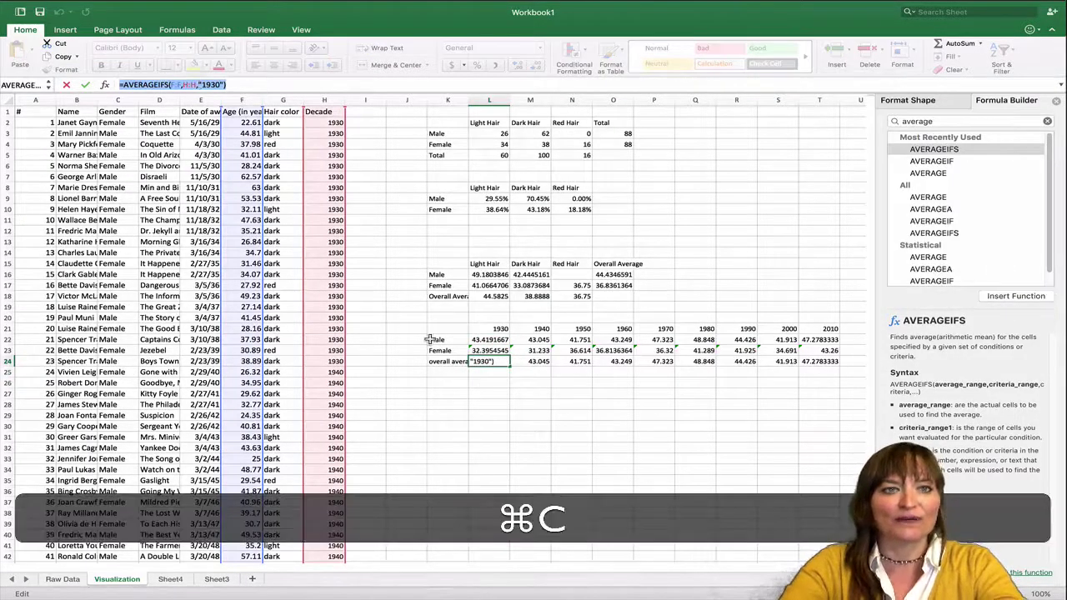
pyautogui.write('=')
pyautogui.click(539, 364)
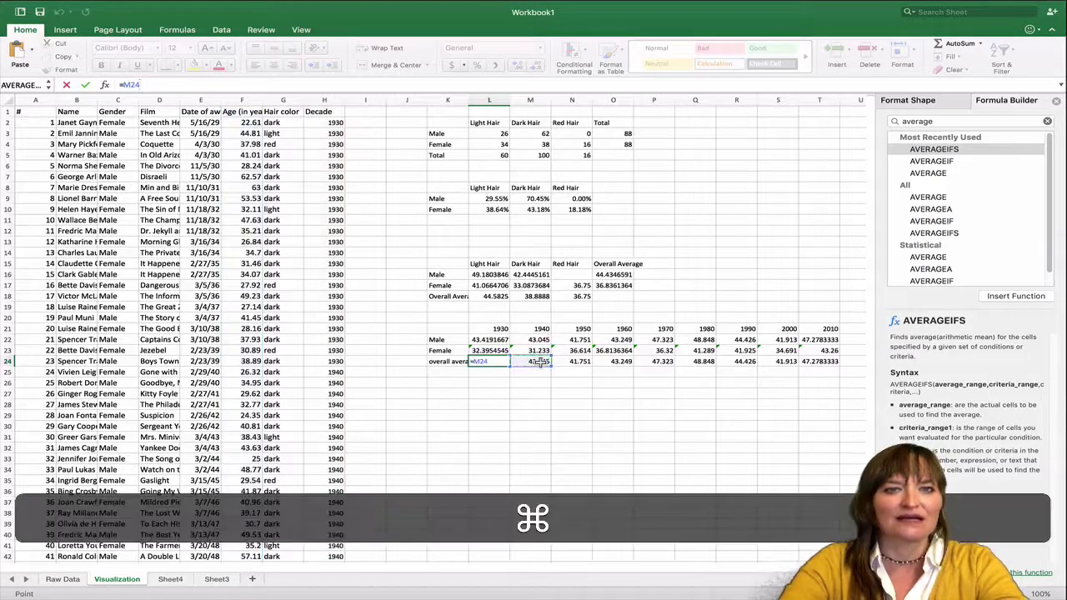
pyautogui.press('super+z')
# Step: Paste the copied AVERAGEIFS formula into the overall average row's cell M24 and set its decade criterion to "1940"
pyautogui.click(539, 365)
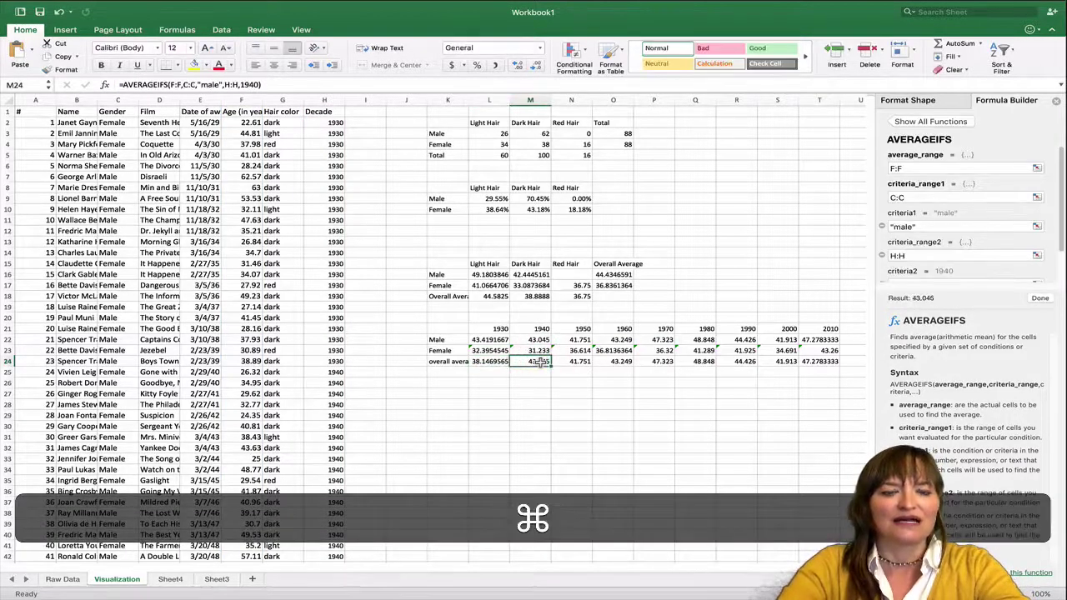
pyautogui.press('super+v')
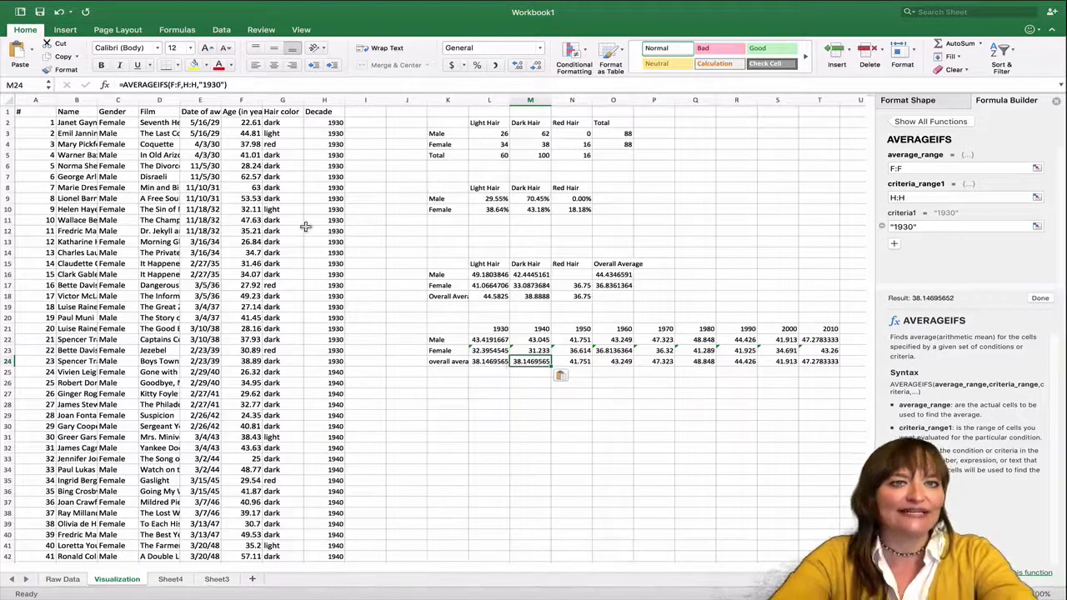
pyautogui.click(218, 85)
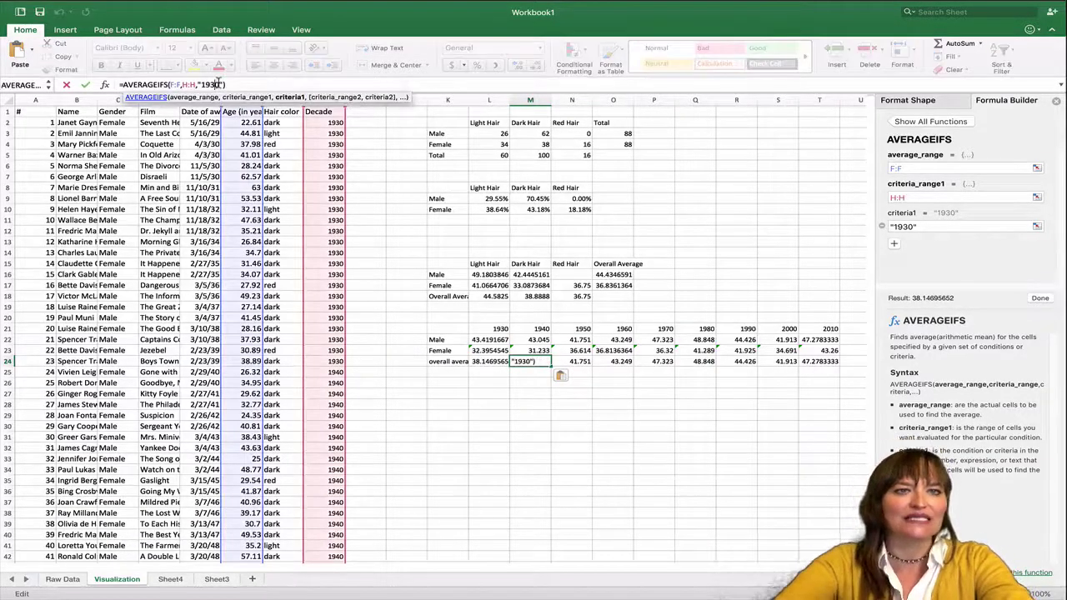
pyautogui.press('BackSpace')
pyautogui.write('4')
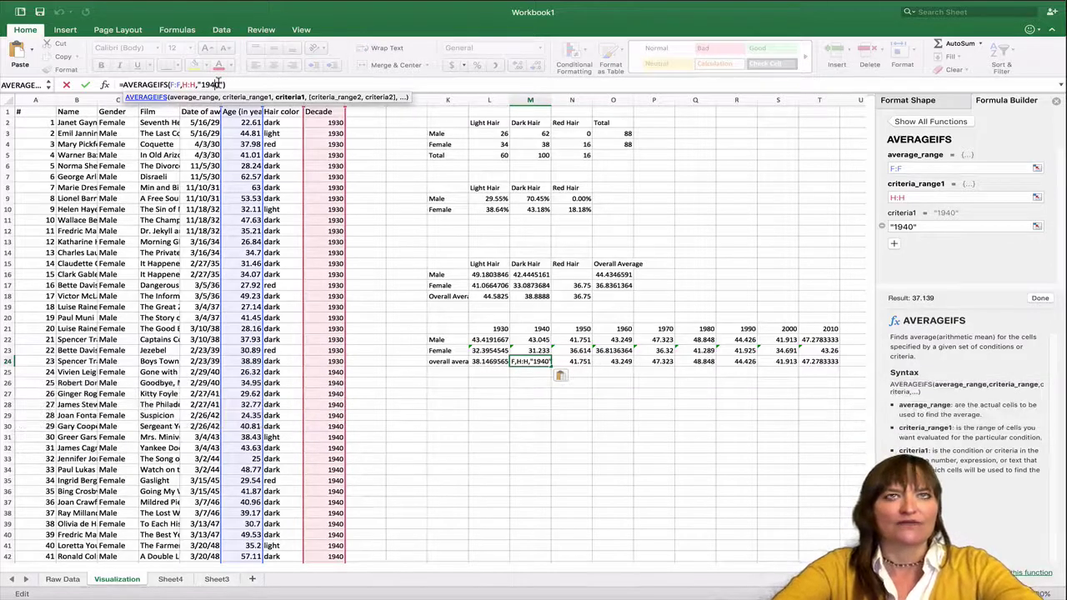
pyautogui.press('Tab')
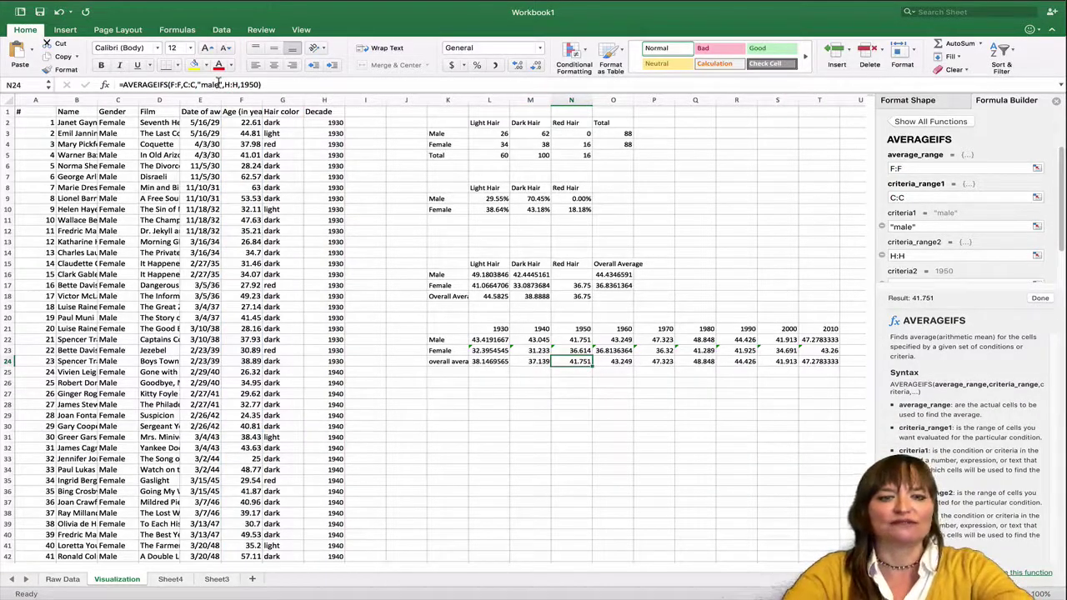
# Step: Paste the copied AVERAGEIFS formula into the overall average row's cell N24 and set its decade criterion to "1950"
pyautogui.press('super+v')
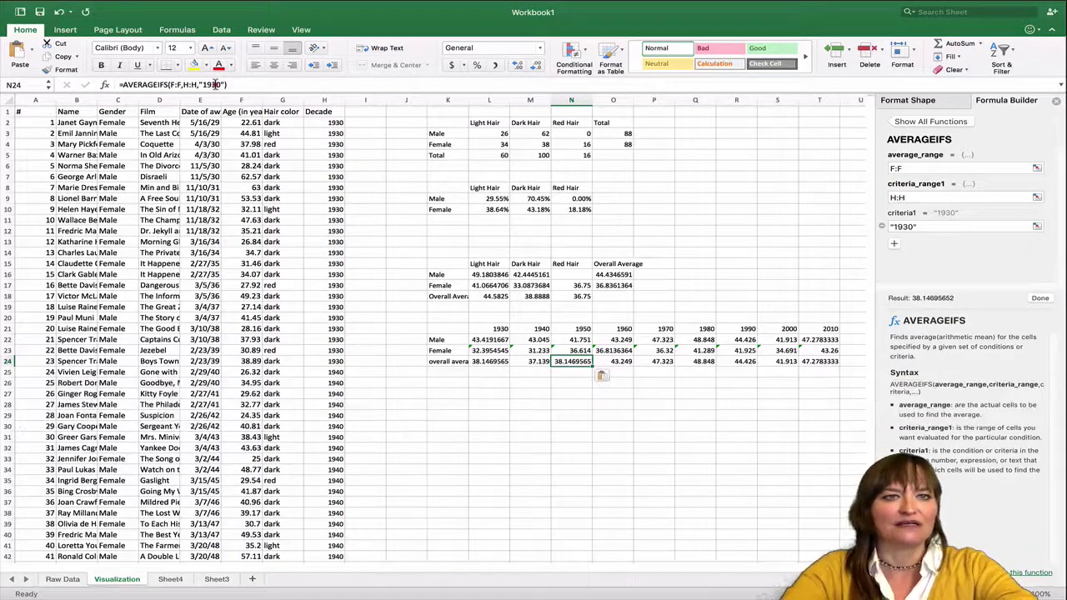
pyautogui.click(214, 84)
pyautogui.press('BackSpace')
pyautogui.write('5')
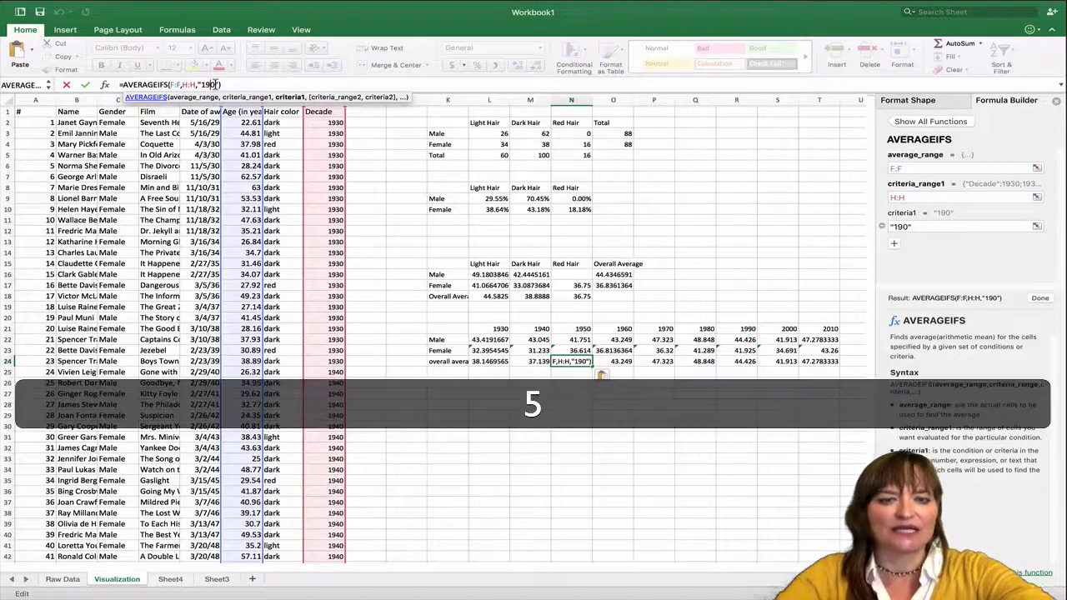
pyautogui.press('Return')
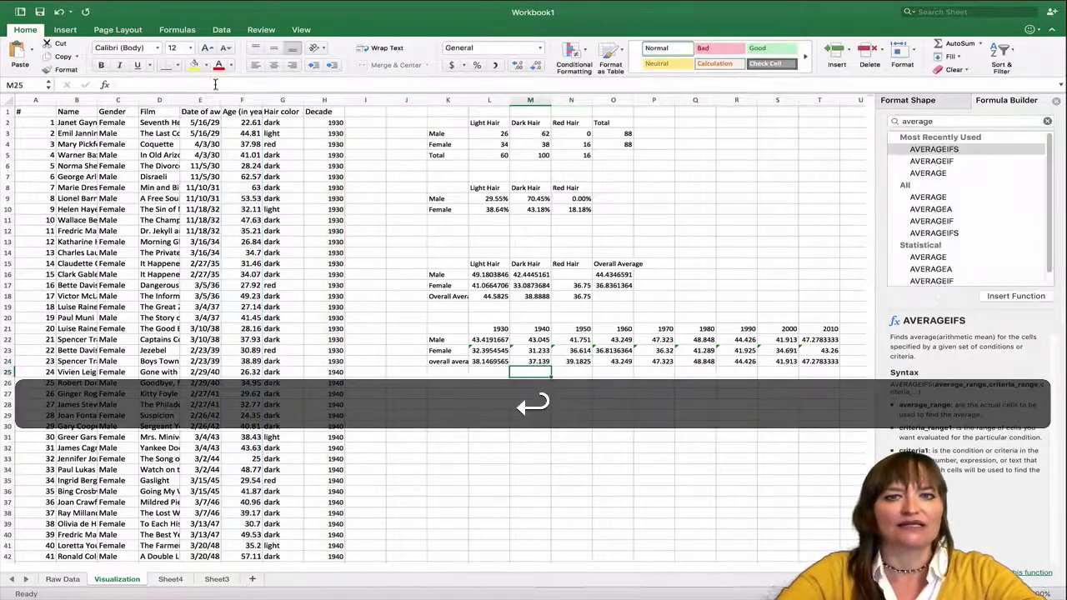
# Step: Copy the 1950 overall average formula from N24 into O24 and set its decade criterion to "1960"
pyautogui.click(578, 362)
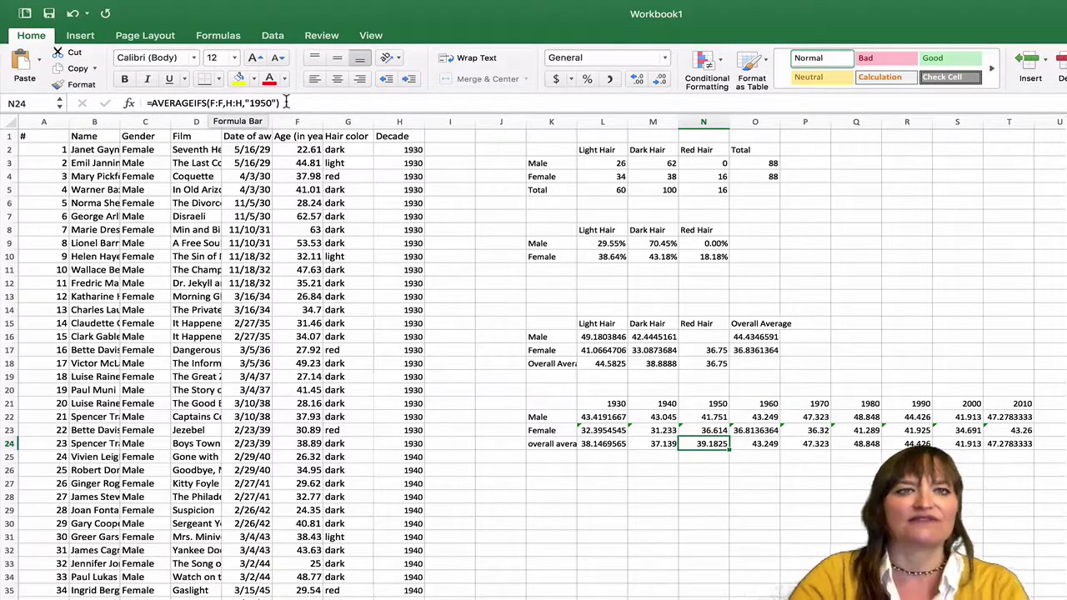
pyautogui.moveTo(286, 101); pyautogui.dragTo(140, 100)
pyautogui.press('super+c')
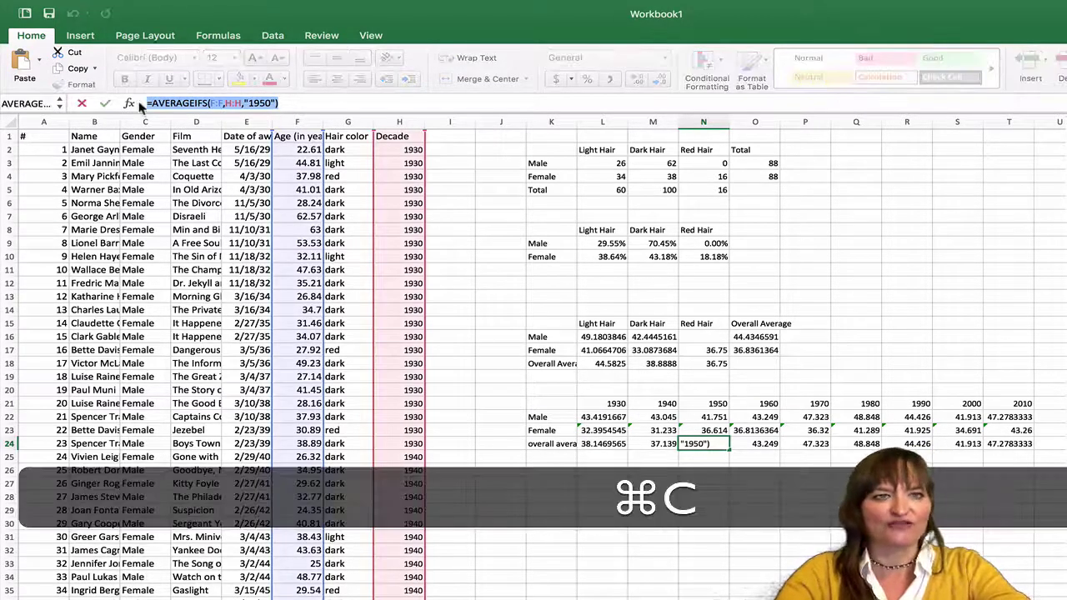
pyautogui.click(763, 444)
pyautogui.press('Escape')
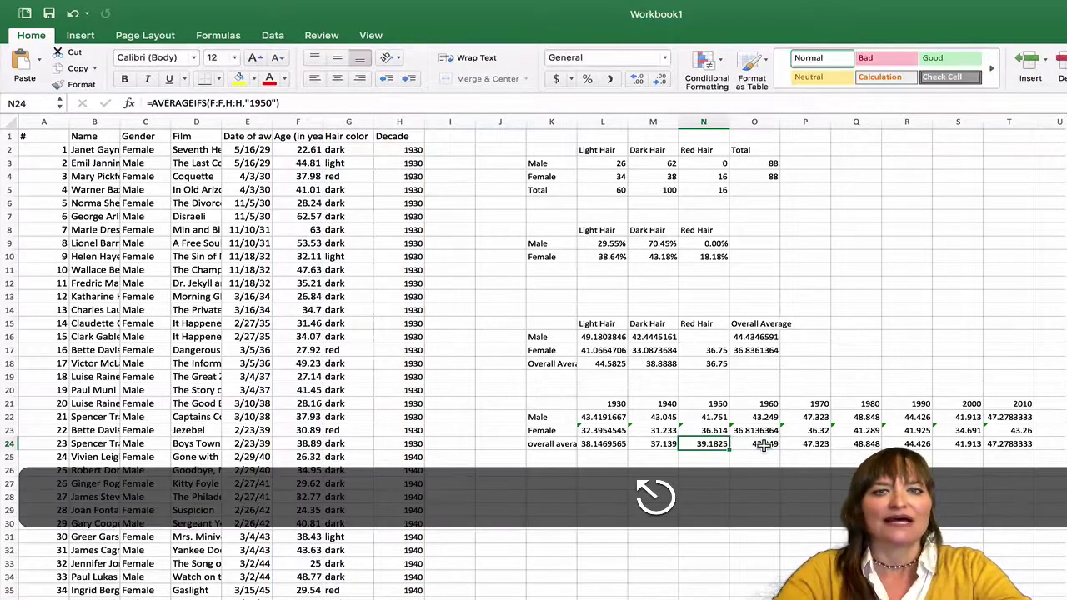
pyautogui.click(764, 444)
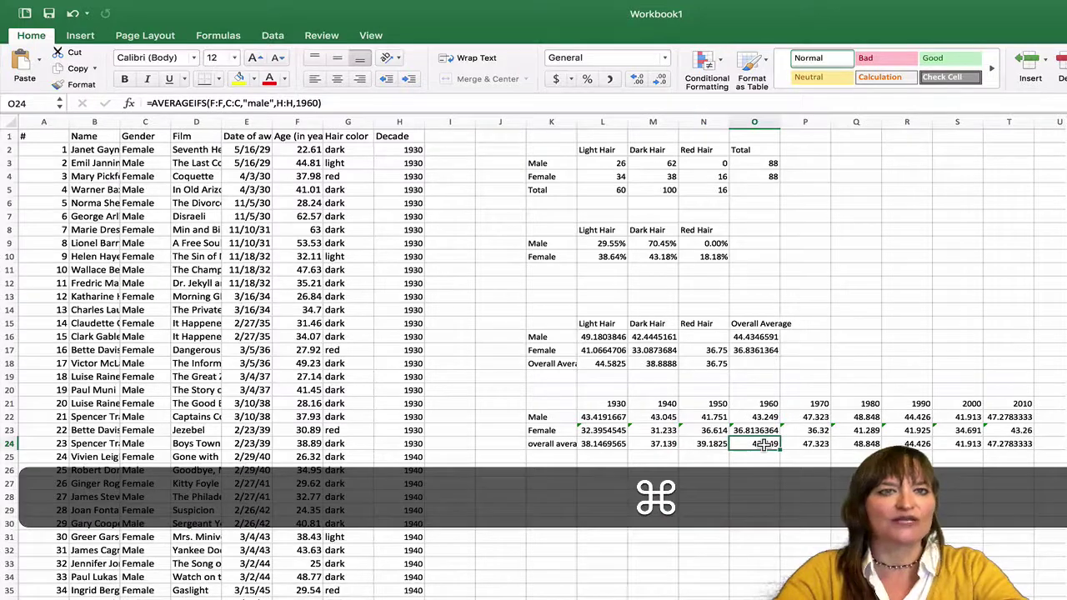
pyautogui.press('super+v')
pyautogui.click(263, 103)
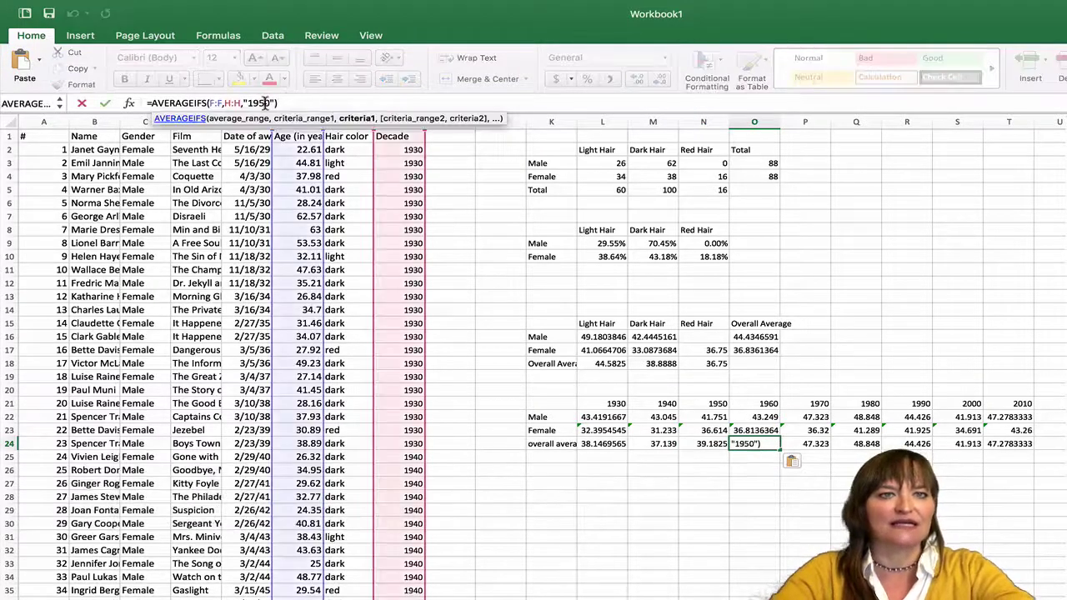
pyautogui.press('BackSpace')
pyautogui.write('6')
pyautogui.press('Return')
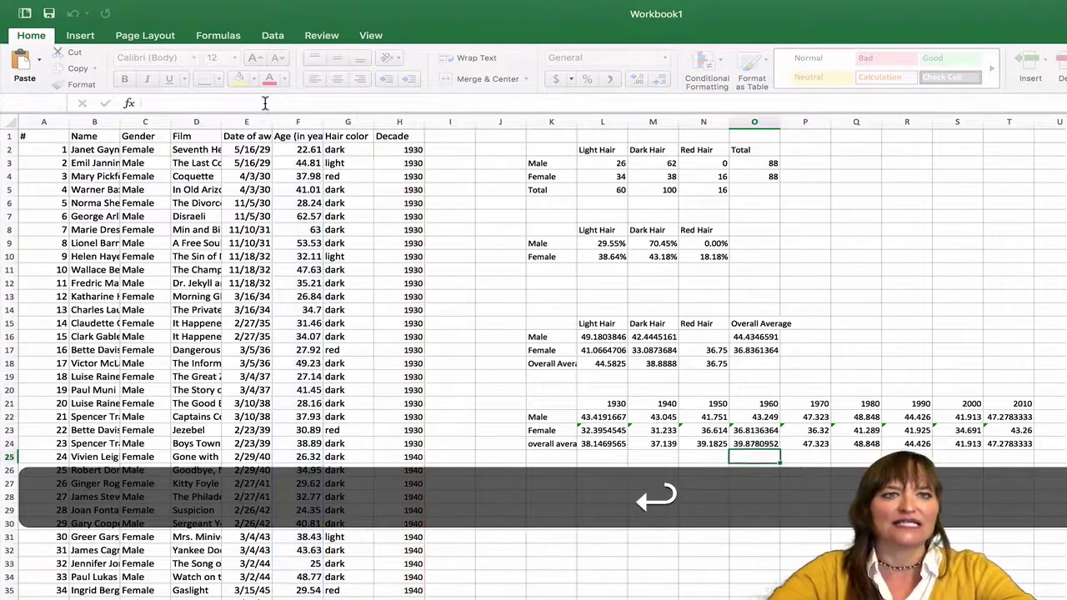
# Step: Replace the 1970 overall average formula in P24 with the copied one and set its decade criterion to "1970"
pyautogui.click(820, 444)
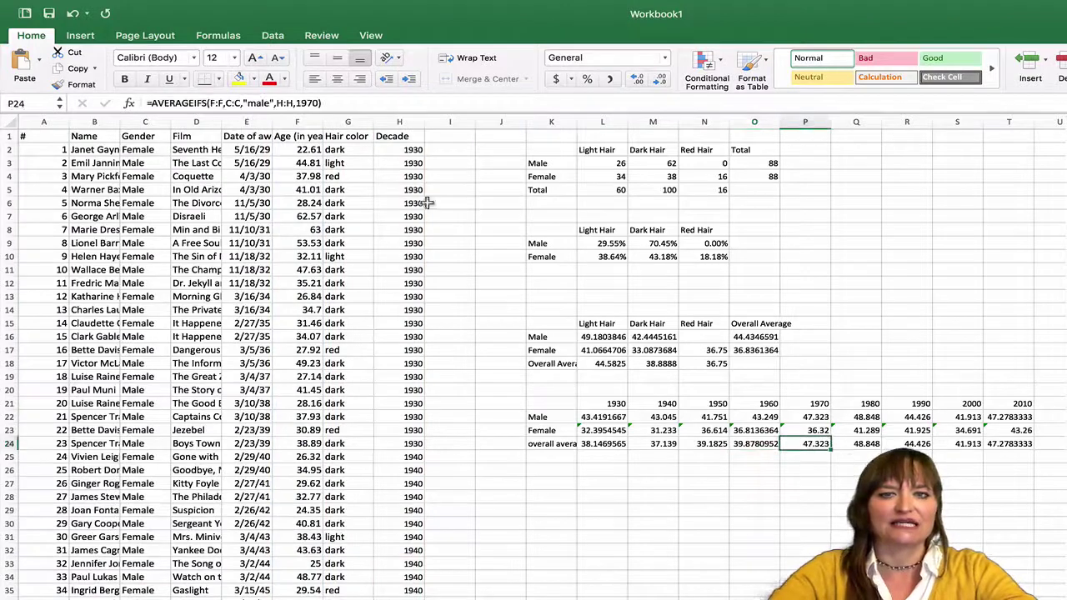
pyautogui.click(341, 104)
pyautogui.tripleClick(342, 104)
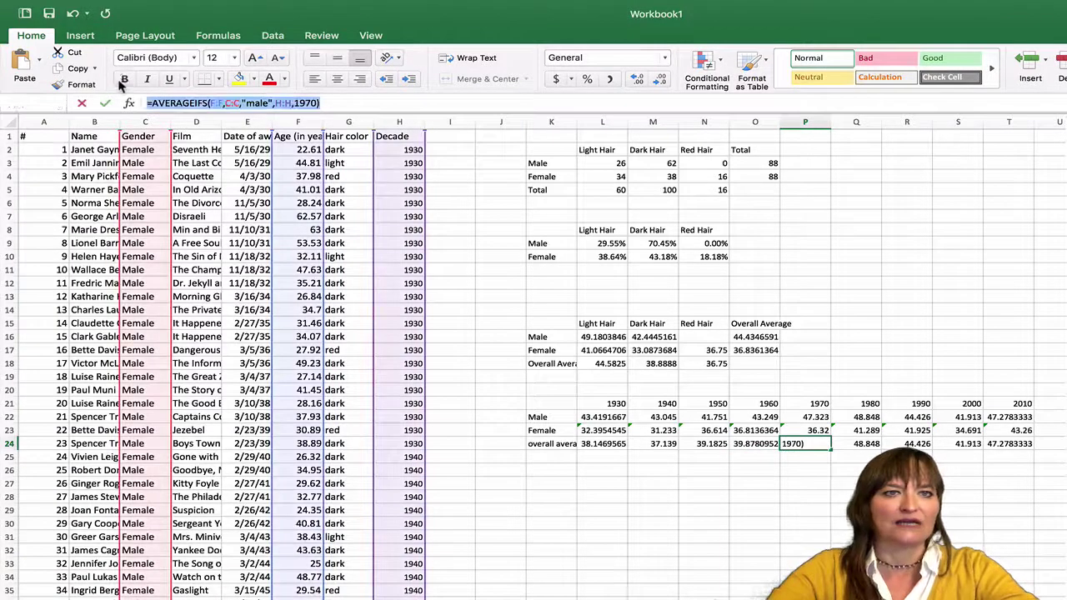
pyautogui.press('super+v')
pyautogui.click(265, 104)
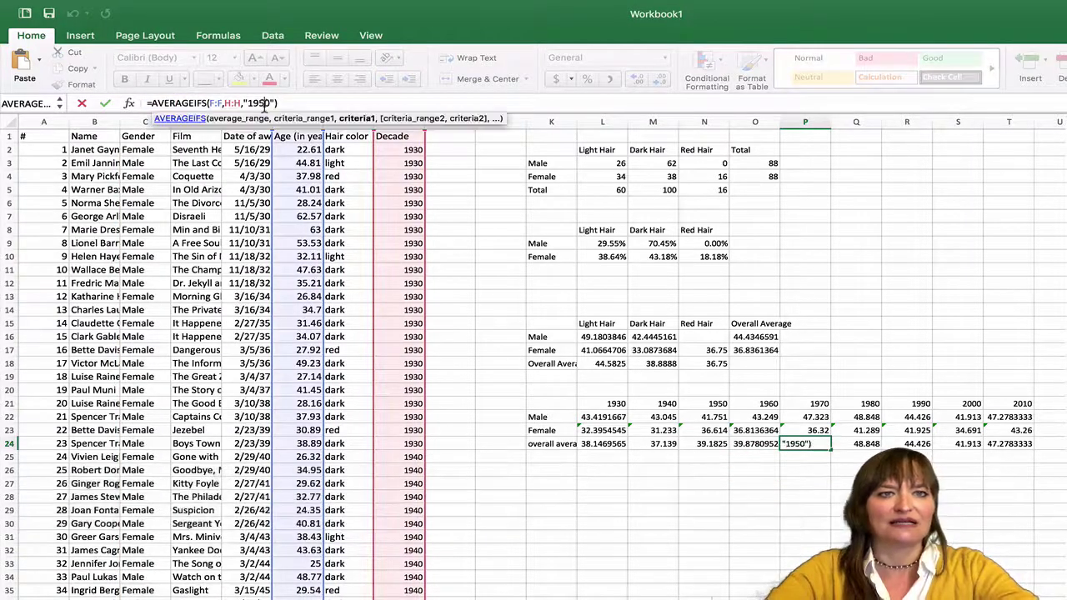
pyautogui.press('BackSpace')
pyautogui.write('7')
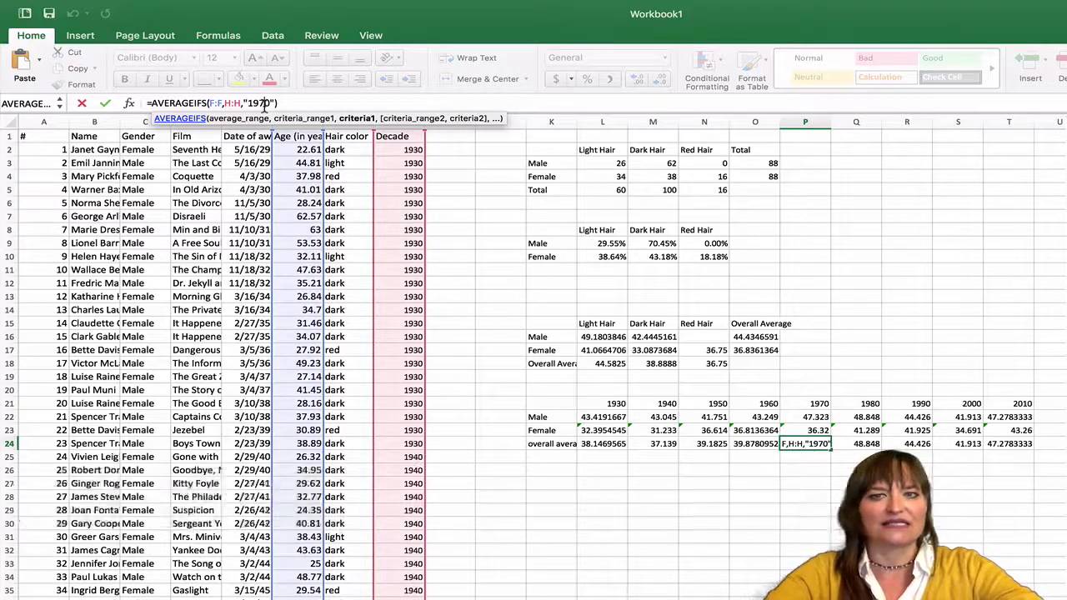
pyautogui.press('Tab')
# Step: Replace the 1980 overall average formula in Q24 with the copied one and set its decade criterion to "1980"
pyautogui.moveTo(346, 102); pyautogui.dragTo(148, 103)
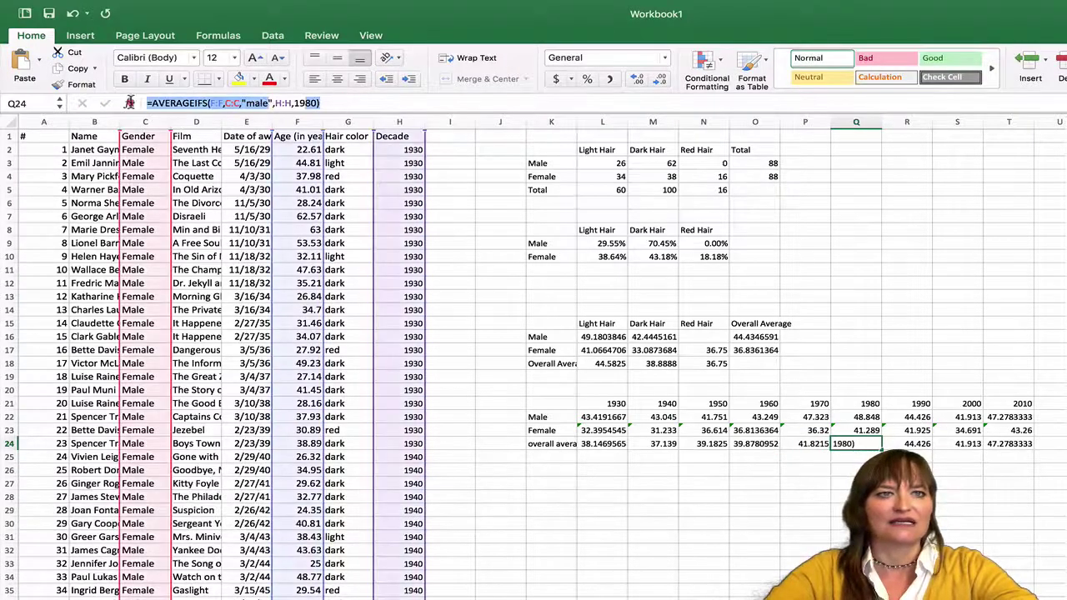
pyautogui.press('super+v')
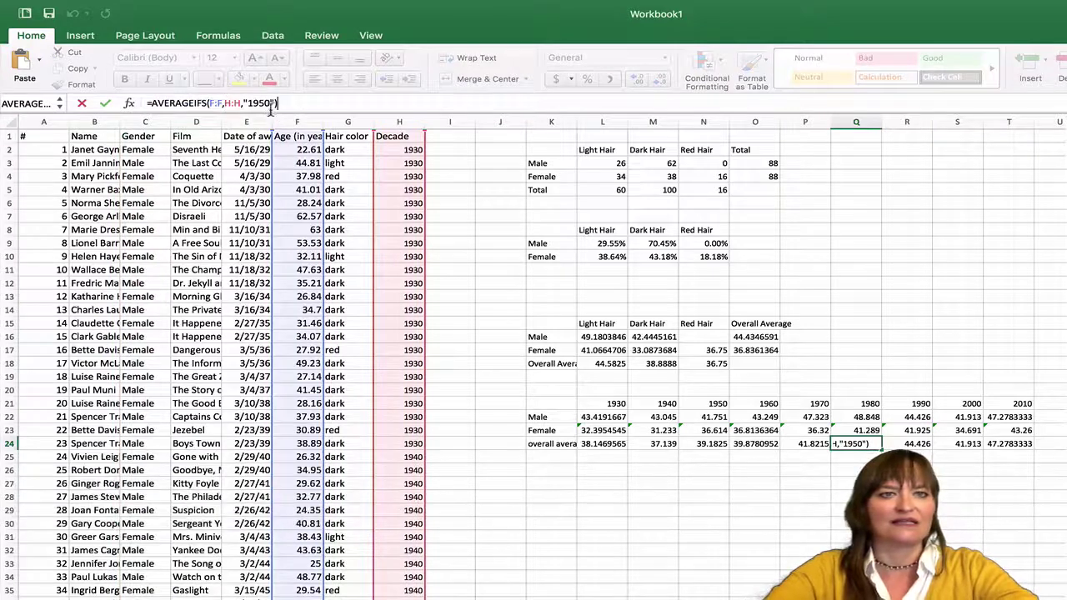
pyautogui.click(264, 103)
pyautogui.press('BackSpace')
pyautogui.write('8')
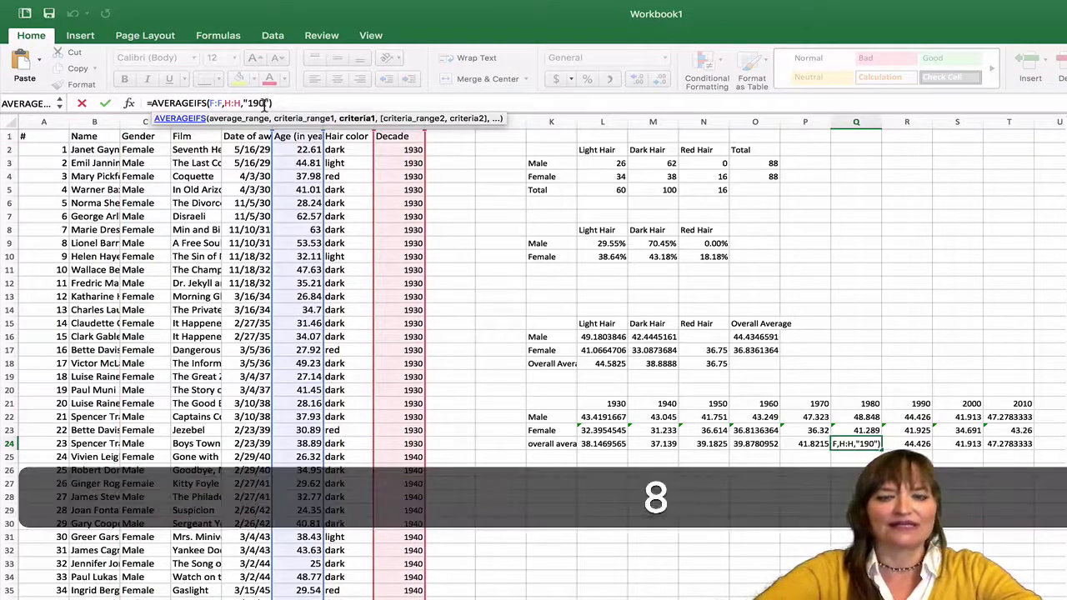
pyautogui.press('Return')
# Step: Check the 1980 overall average formula in Q24, and replace the 1990 one in R24 with the copied formula using decade criterion "1990"
pyautogui.press('Up')
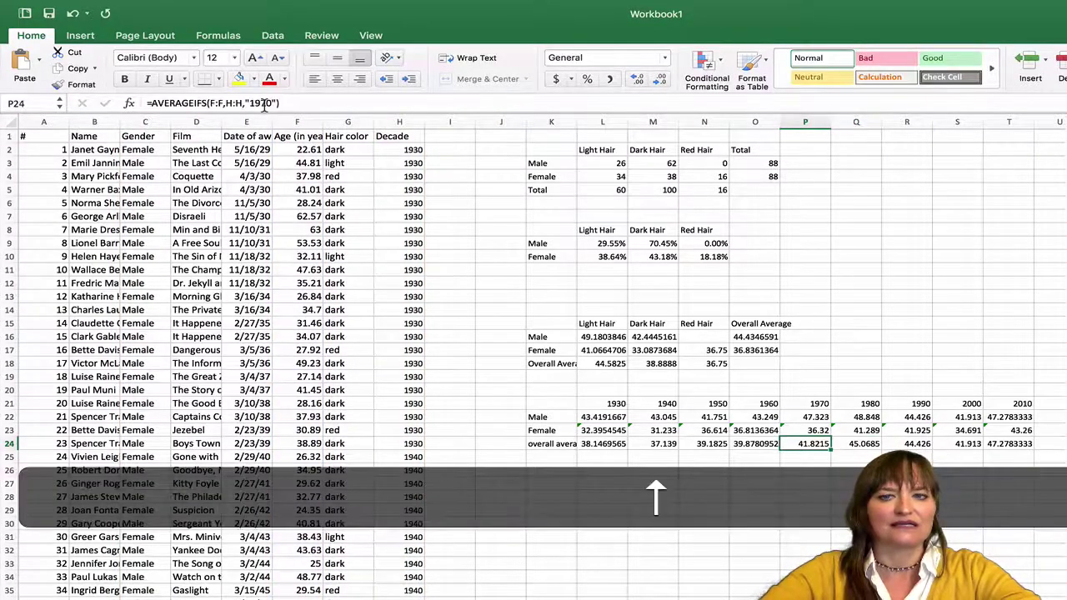
pyautogui.press('Tab')
pyautogui.click(264, 102)
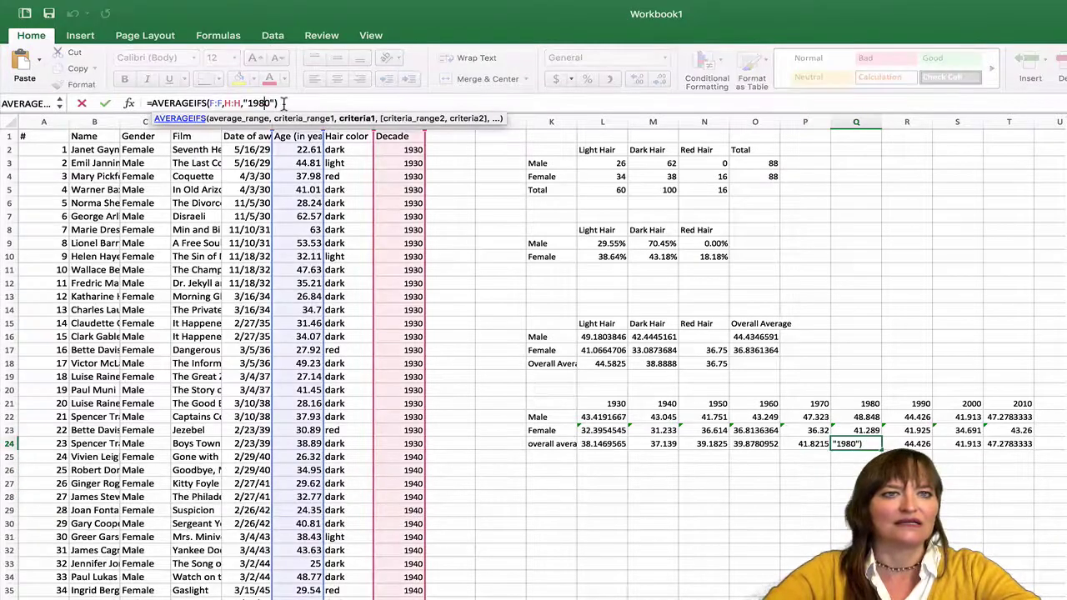
pyautogui.press('Tab')
pyautogui.moveTo(320, 103); pyautogui.dragTo(147, 103)
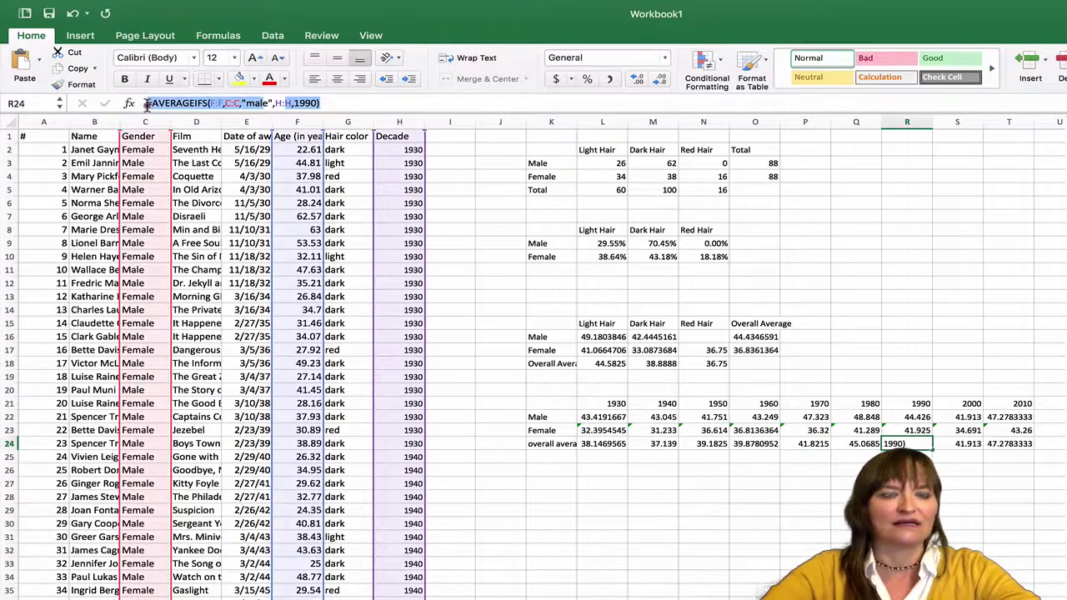
pyautogui.press('super')
pyautogui.press('super+v')
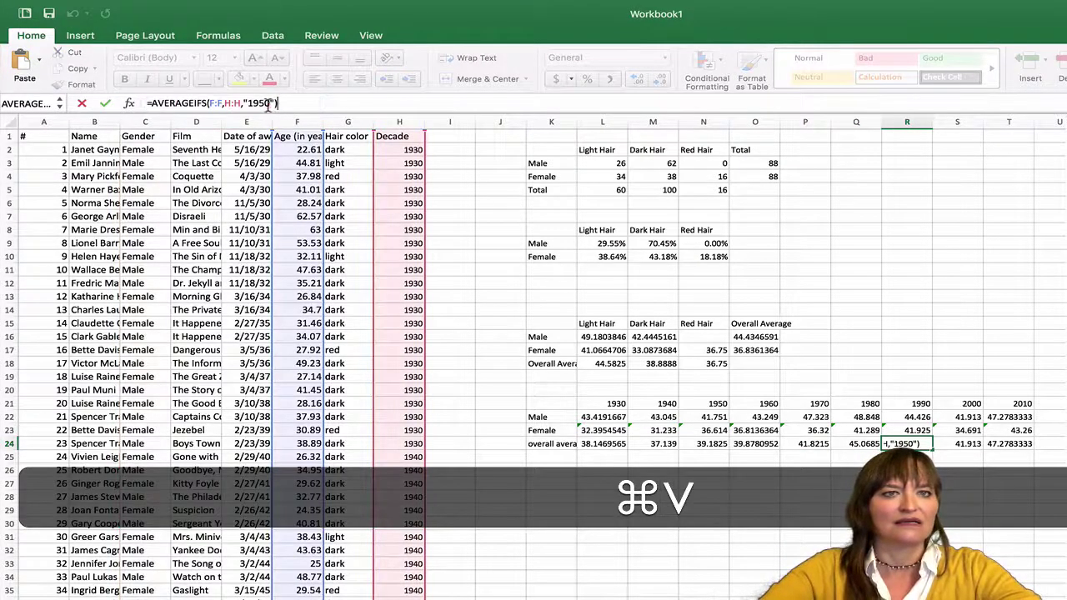
pyautogui.press('Left')
pyautogui.press('BackSpace')
pyautogui.press('BackSpace')
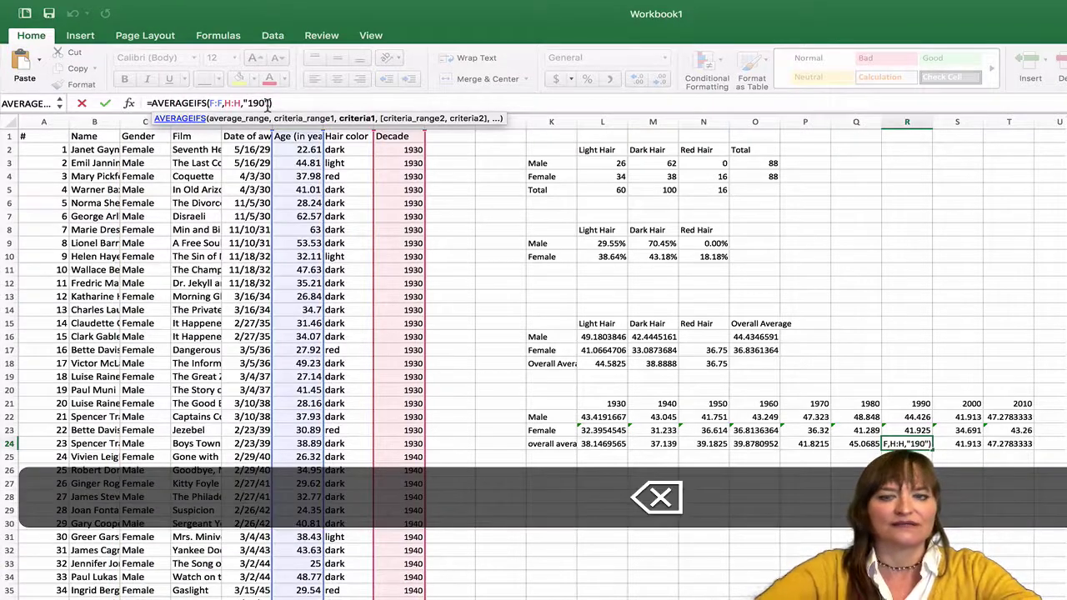
pyautogui.write('90')
pyautogui.press('Tab')
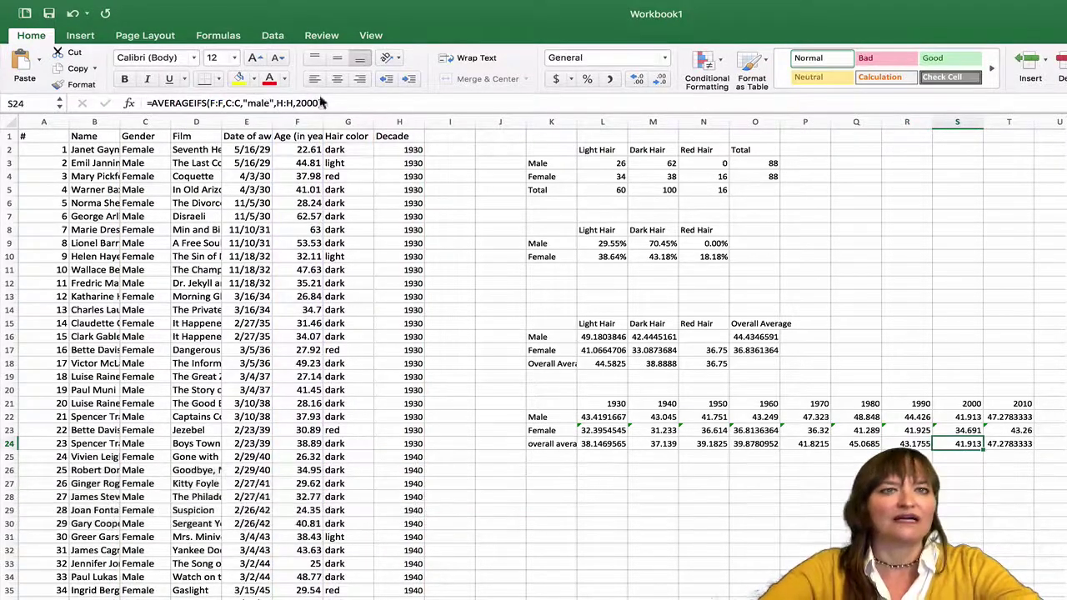
# Step: Replace the 2000 overall average formula in S24 with the copied one and set its decade criterion to "2000"
pyautogui.moveTo(320, 103); pyautogui.dragTo(90, 102)
pyautogui.press('super+v')
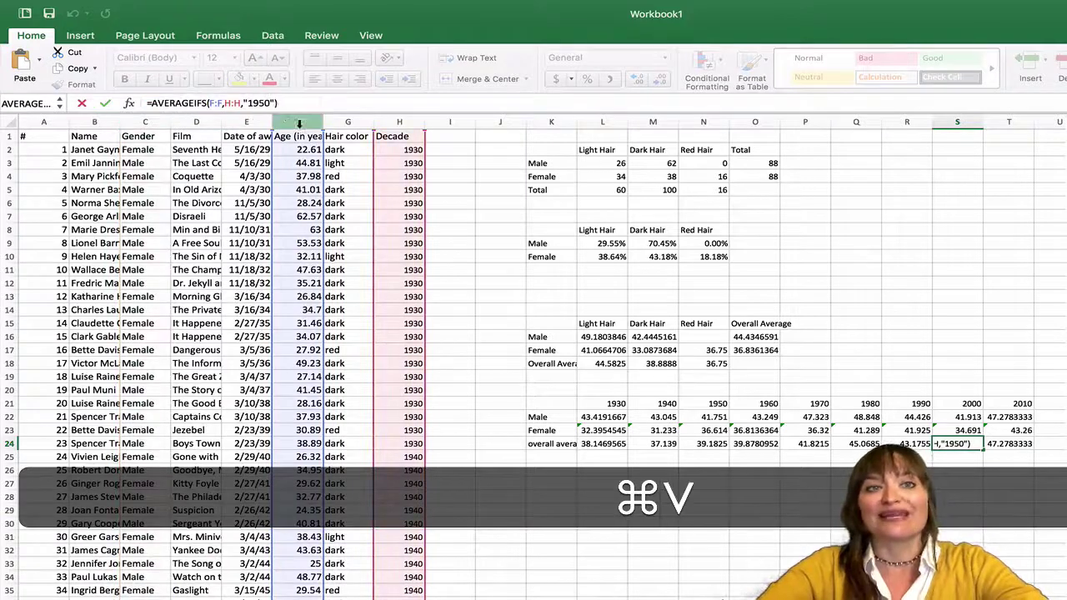
pyautogui.click(267, 102)
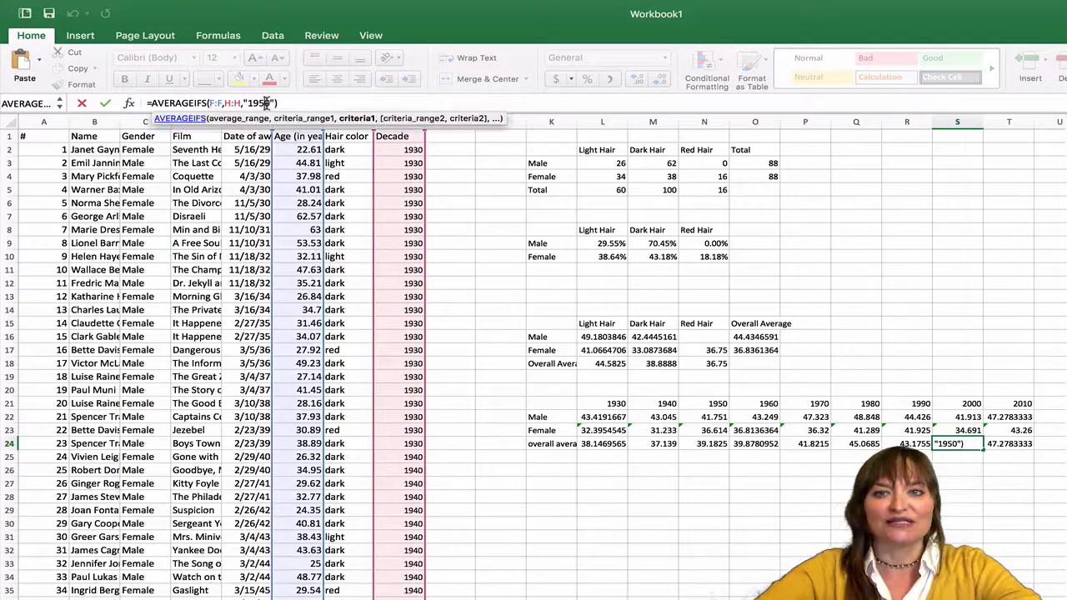
pyautogui.press('BackSpace')
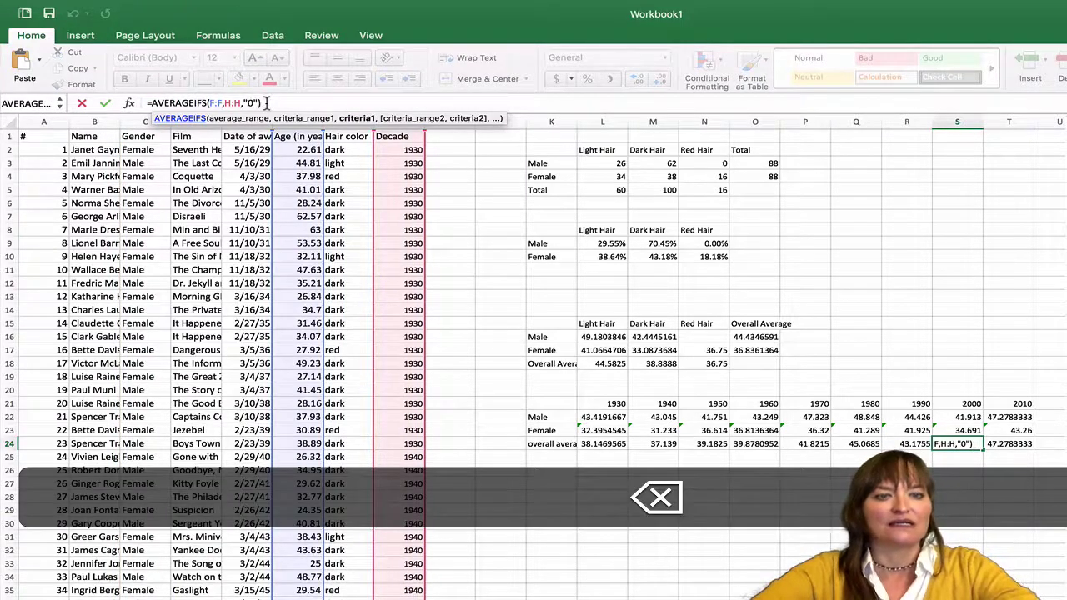
pyautogui.write('200')
pyautogui.press('Tab')
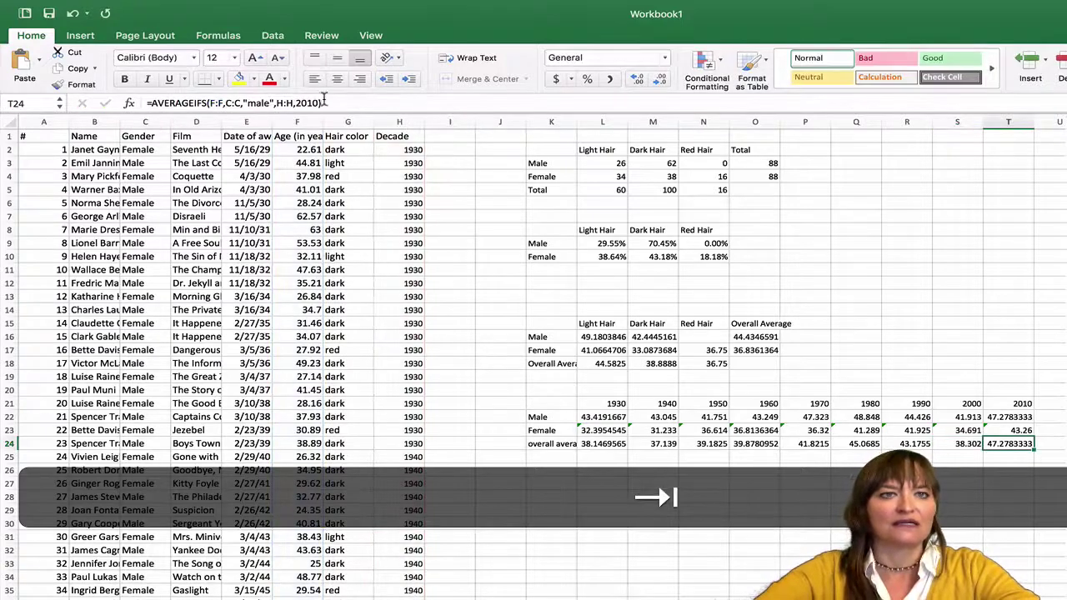
# Step: Replace the 2010 overall average formula in T24 with the copied one and set its decade criterion to "2010"
pyautogui.click(323, 103)
pyautogui.moveTo(240, 103); pyautogui.dragTo(151, 102)
pyautogui.write('=AVERAGEIFS(F:F,H:H,"1950")')
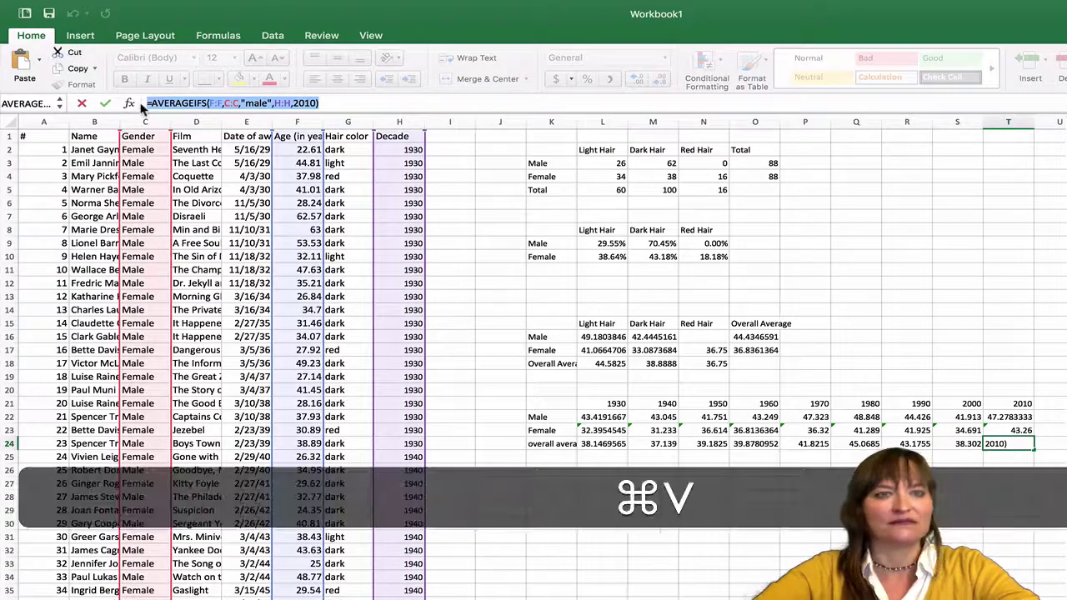
pyautogui.click(269, 103)
pyautogui.press('BackSpace')
pyautogui.press('BackSpace')
pyautogui.press('BackSpace')
pyautogui.press('BackSpace')
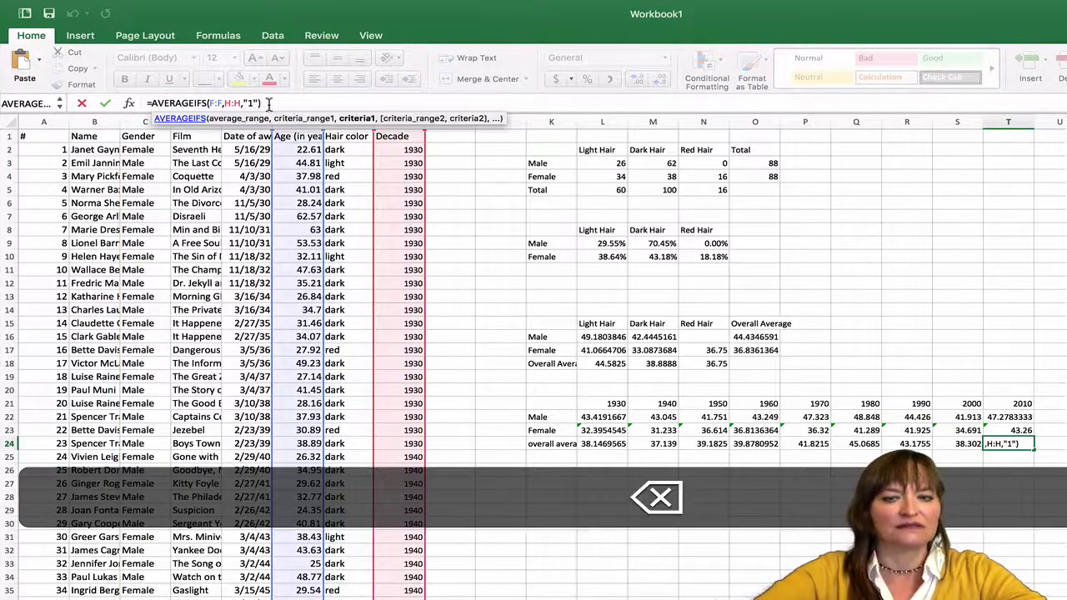
pyautogui.write('2010')
pyautogui.press('Return')
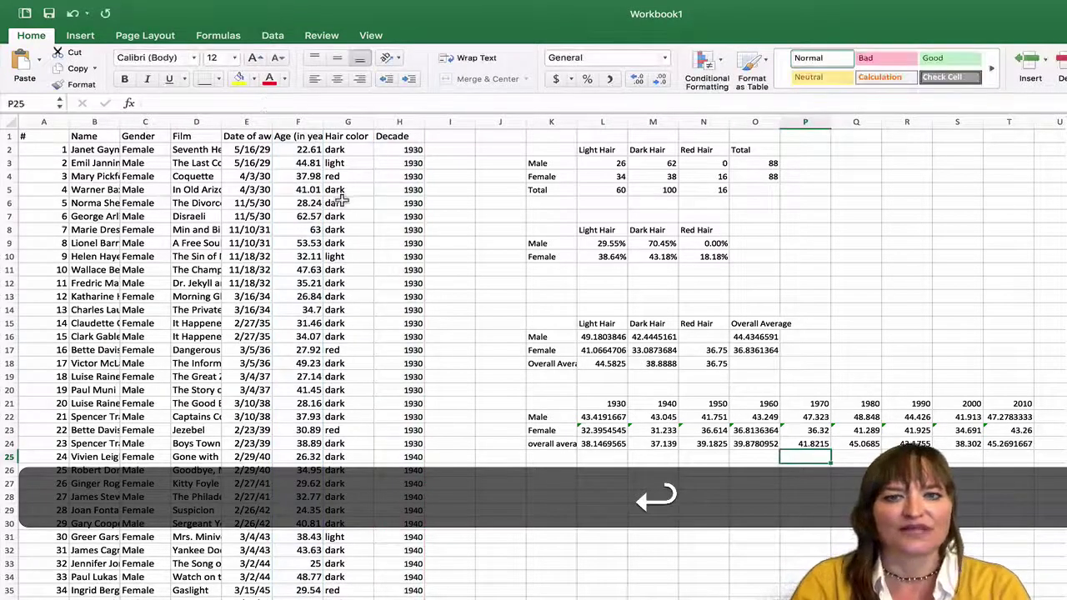
# Step: Review the overall average formulas in row 24 cell by cell from 1930 to 2010, checking each decade criterion
pyautogui.click(600, 447)
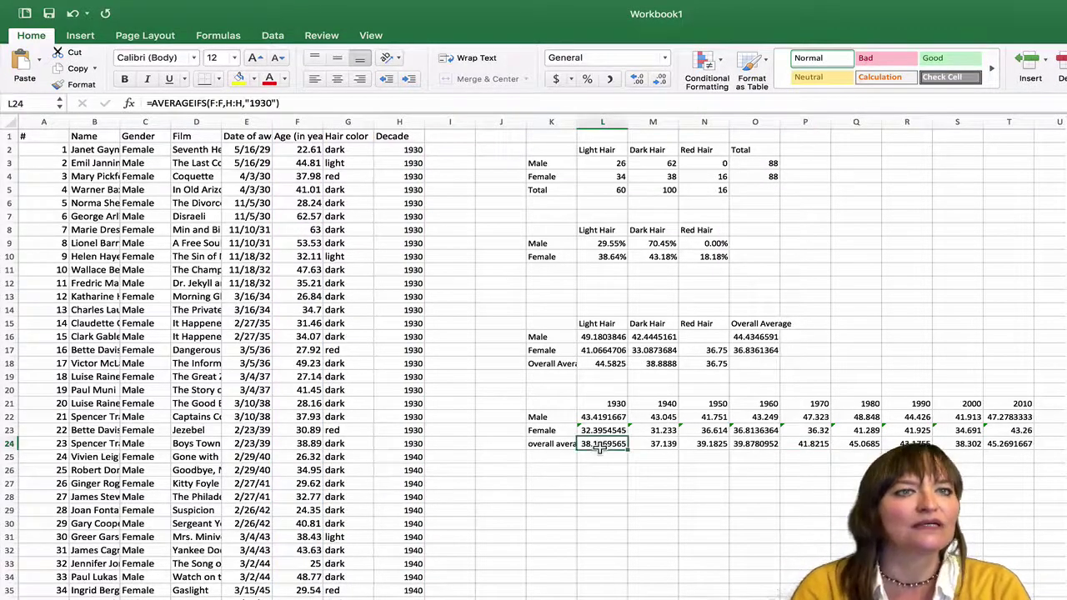
pyautogui.press('Right')
pyautogui.press('Right')
pyautogui.press('Right')
pyautogui.press('Right')
pyautogui.press('Right')
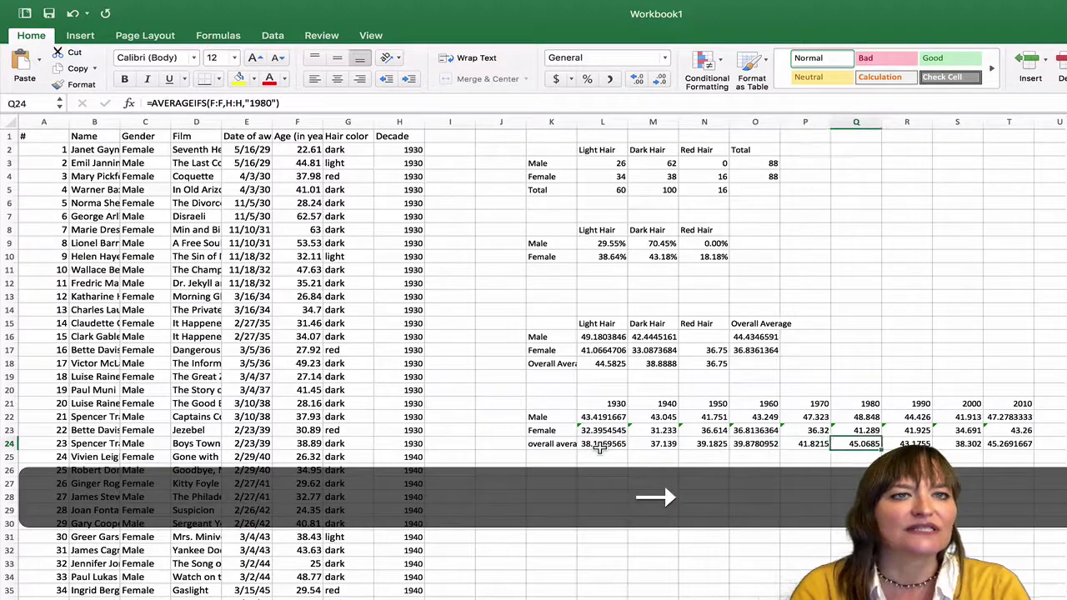
pyautogui.press('Right')
pyautogui.press('Right')
pyautogui.press('Right')
pyautogui.press('Right')
# Step: Review the Female row's AVERAGEIFS formulas in row 23 from 2010 back to 1930, checking gender and decade criteria
pyautogui.press('Up')
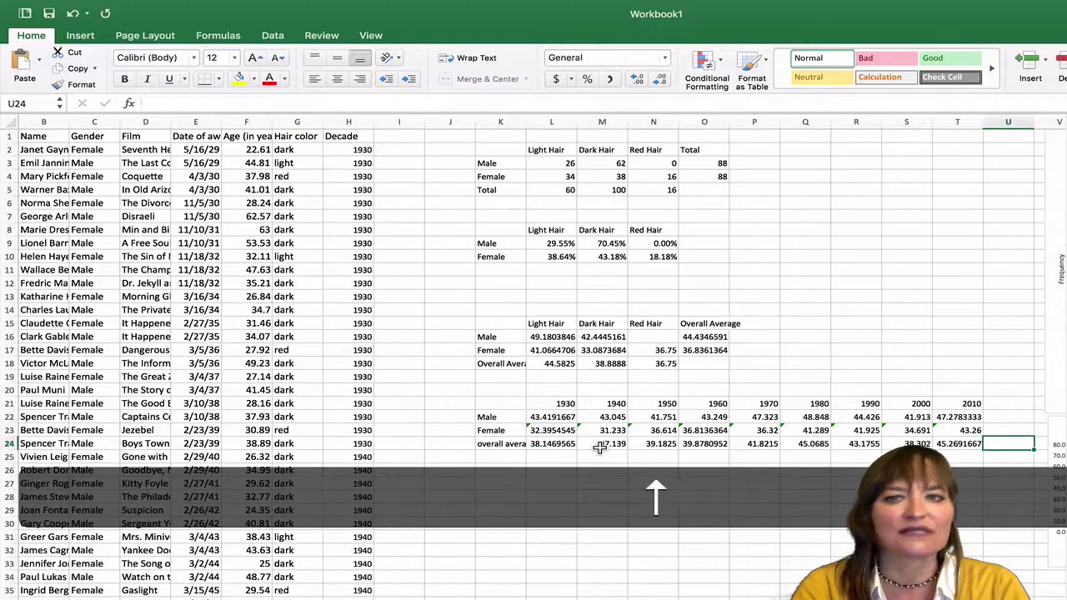
pyautogui.press('Left')
pyautogui.press('Left')
pyautogui.press('Left')
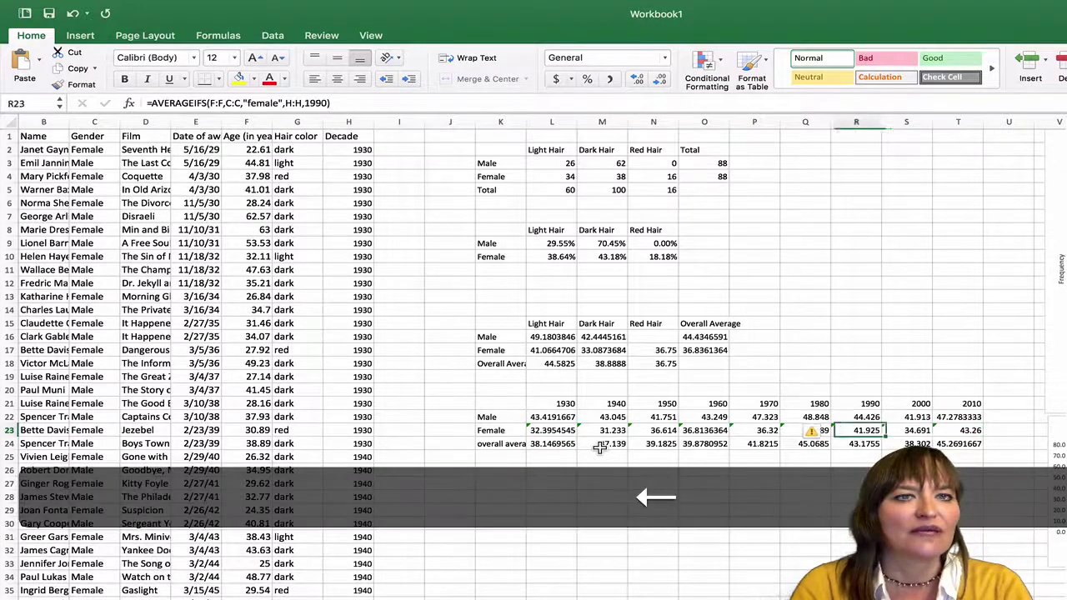
pyautogui.press('Left')
pyautogui.press('Left')
pyautogui.press('Left')
pyautogui.press('Left')
pyautogui.press('Left')
pyautogui.press('Left')
pyautogui.press('Left')
# Step: Review the Male row's AVERAGEIFS formulas in row 22 from 1930 to 2010, checking gender and decade criteria
pyautogui.press('Up')
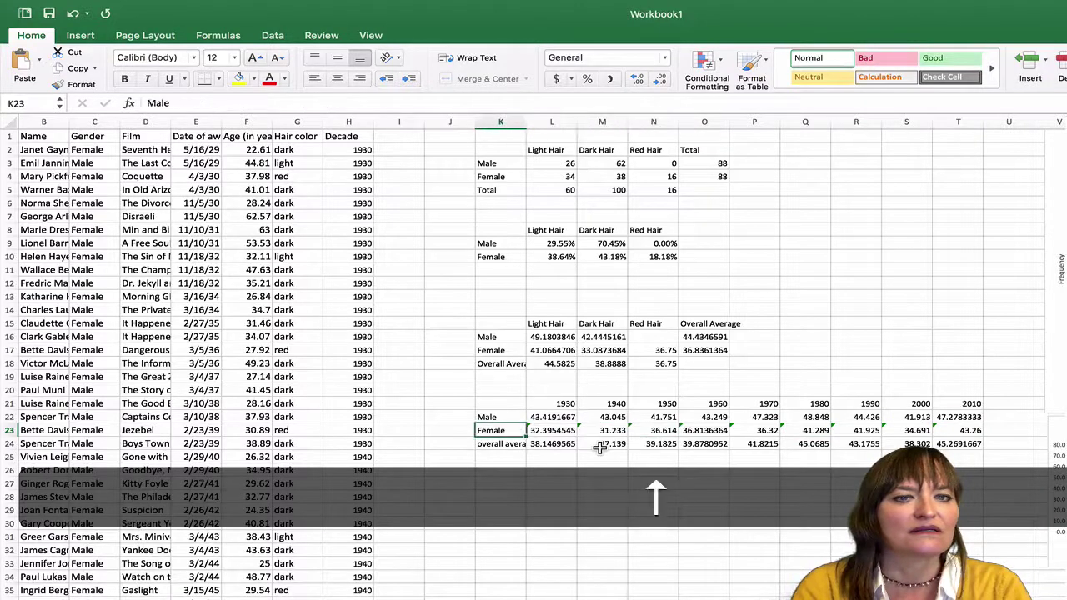
pyautogui.press('Right')
pyautogui.press('Right')
pyautogui.press('Right')
pyautogui.press('Right')
pyautogui.press('Right')
pyautogui.press('Right')
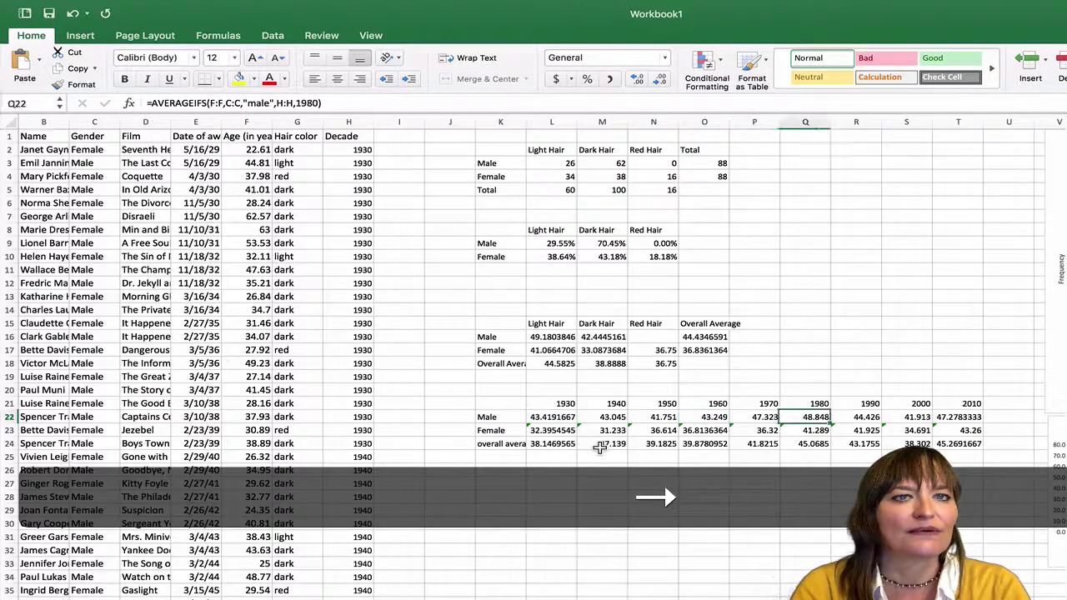
pyautogui.press('Right')
pyautogui.press('Right')
pyautogui.press('Right')
pyautogui.press('Right')
pyautogui.press('Left')
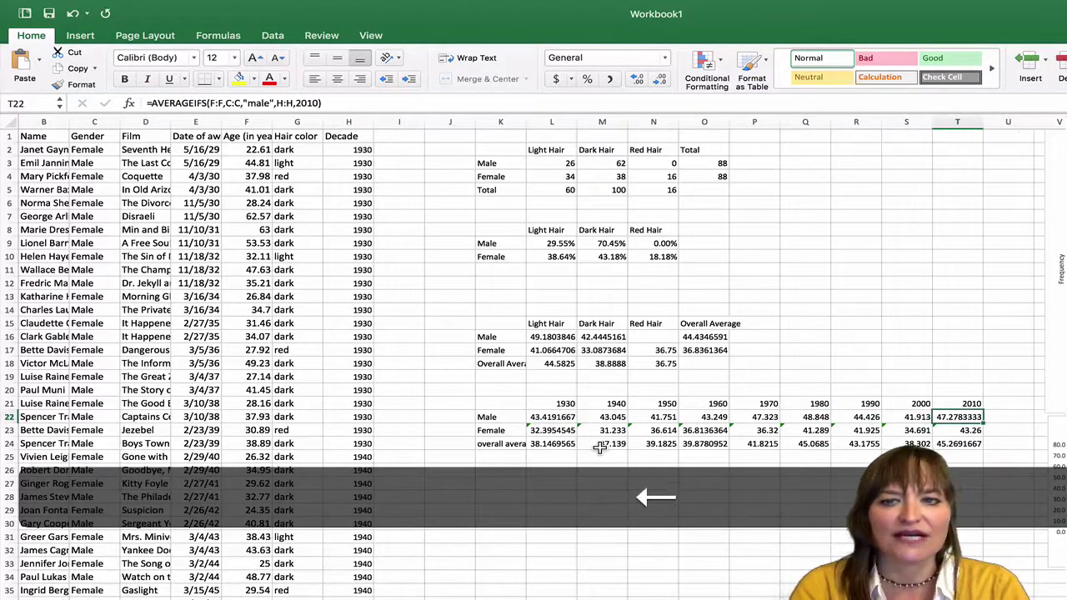
# Step: Format the decade averages in L22:T24 to show two decimal places
pyautogui.hscroll(-2, 606, 545)
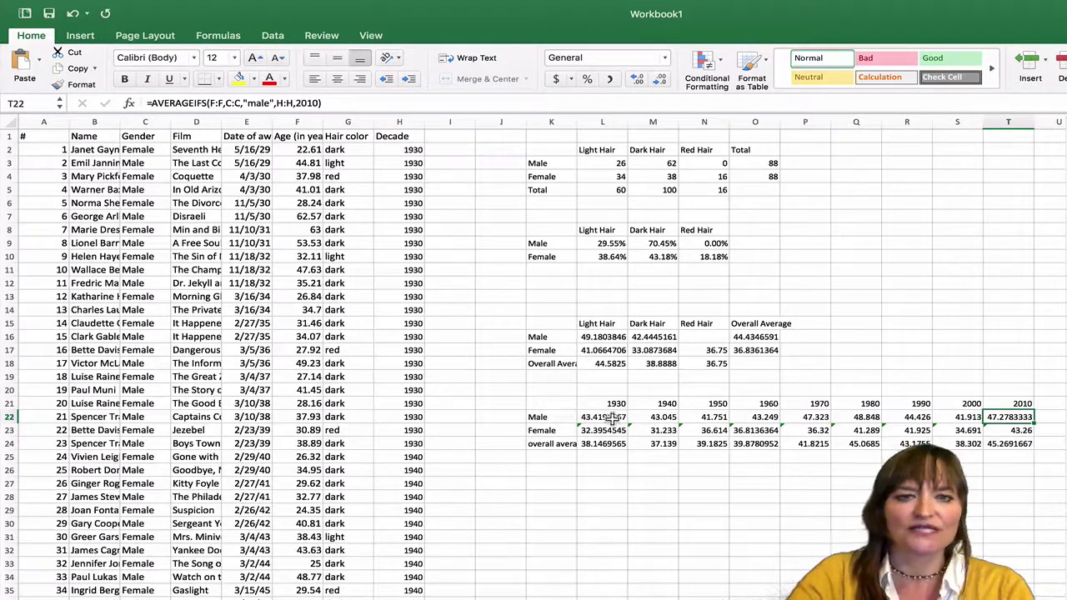
pyautogui.moveTo(613, 417); pyautogui.dragTo(1012, 443)
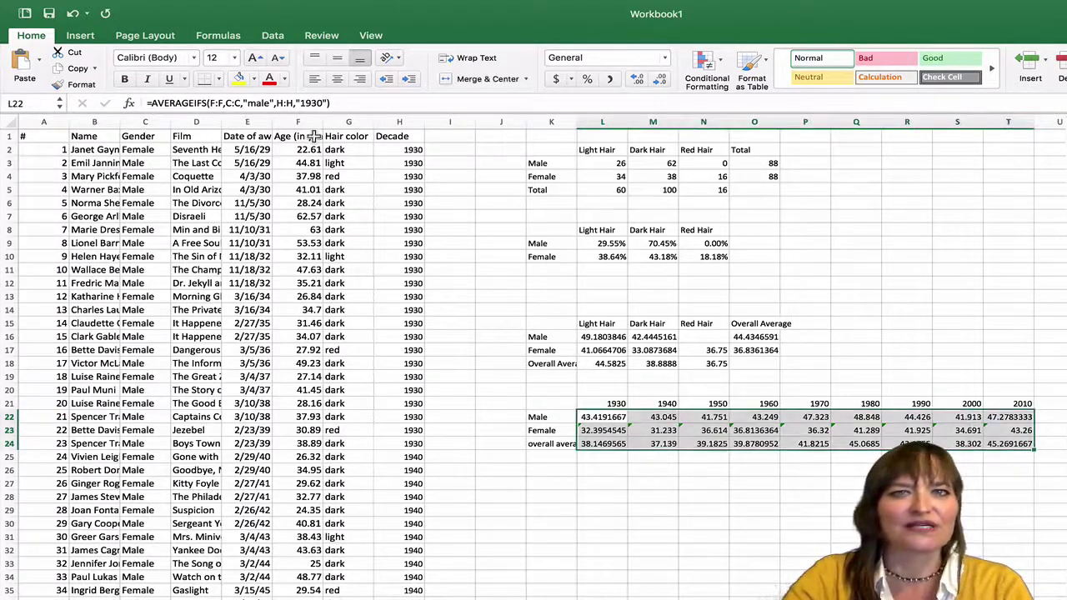
pyautogui.click(661, 82)
pyautogui.click(660, 80)
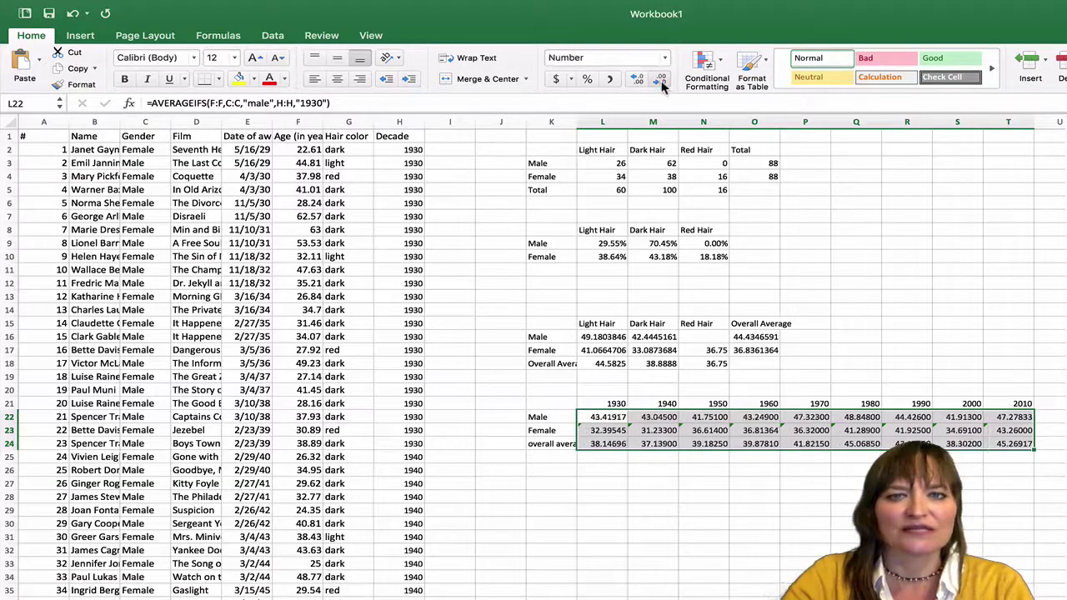
pyautogui.click(657, 79)
pyautogui.click(657, 79)
pyautogui.click(657, 79)
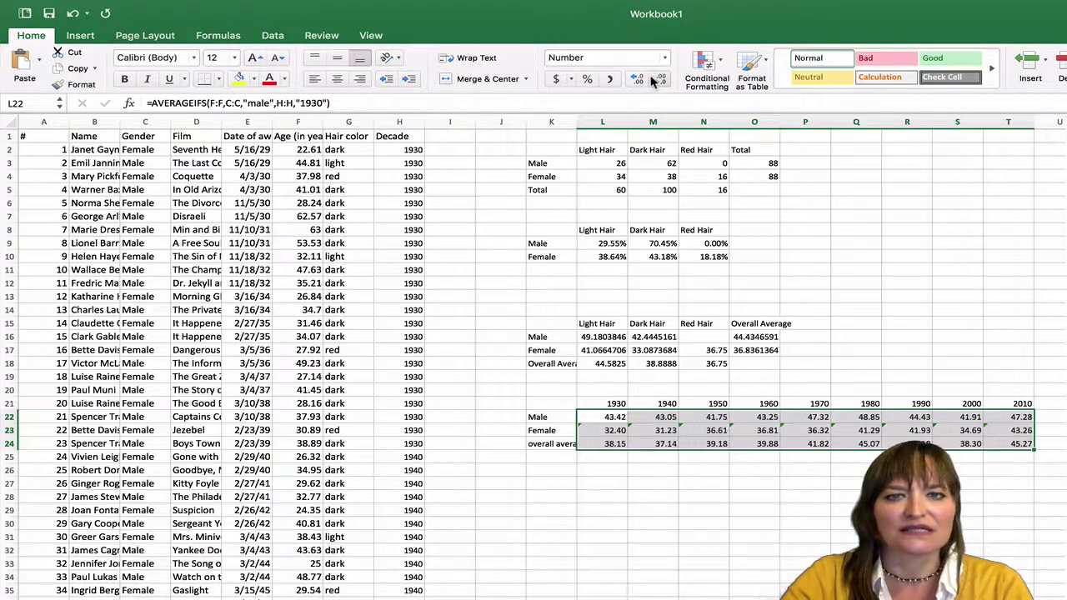
pyautogui.click(678, 541)
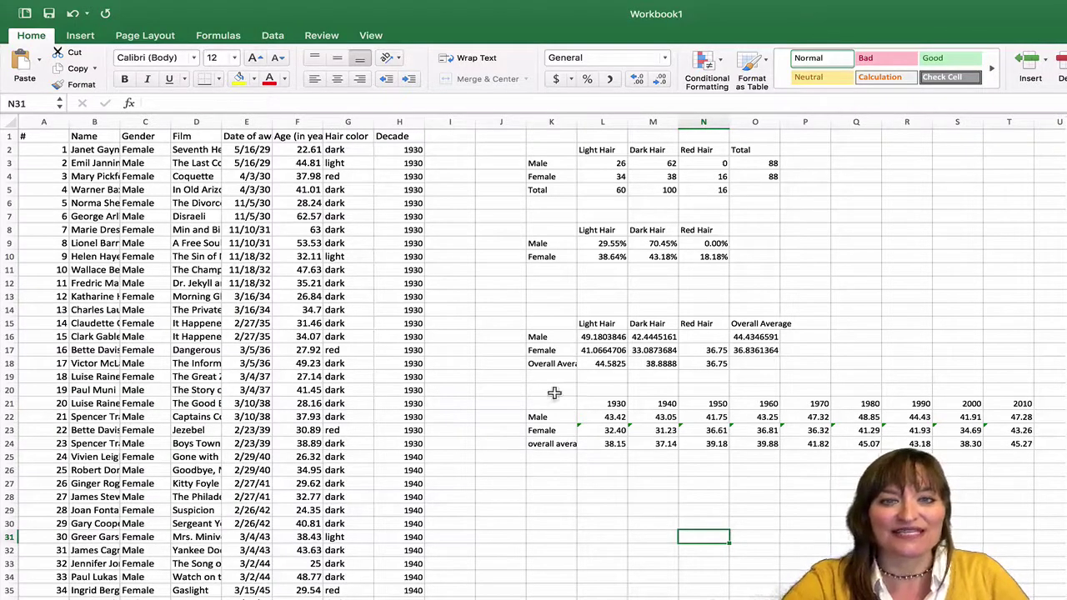
# Step: Insert a recommended line chart of the male and female decade averages in K21:T23 and place it enlarged over columns A to L
pyautogui.moveTo(553, 401); pyautogui.dragTo(1000, 433)
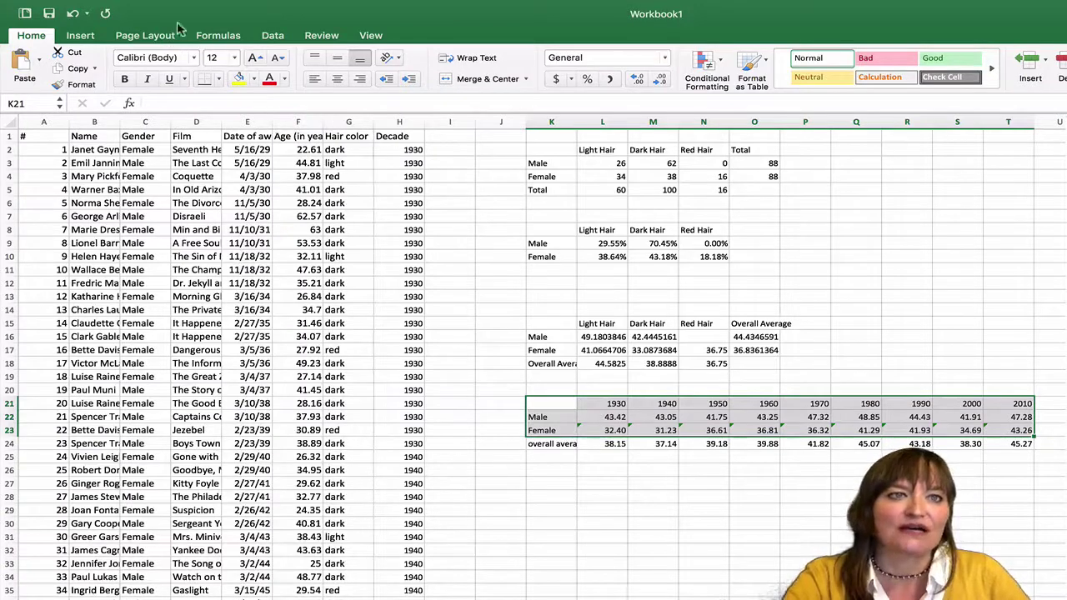
pyautogui.click(100, 38)
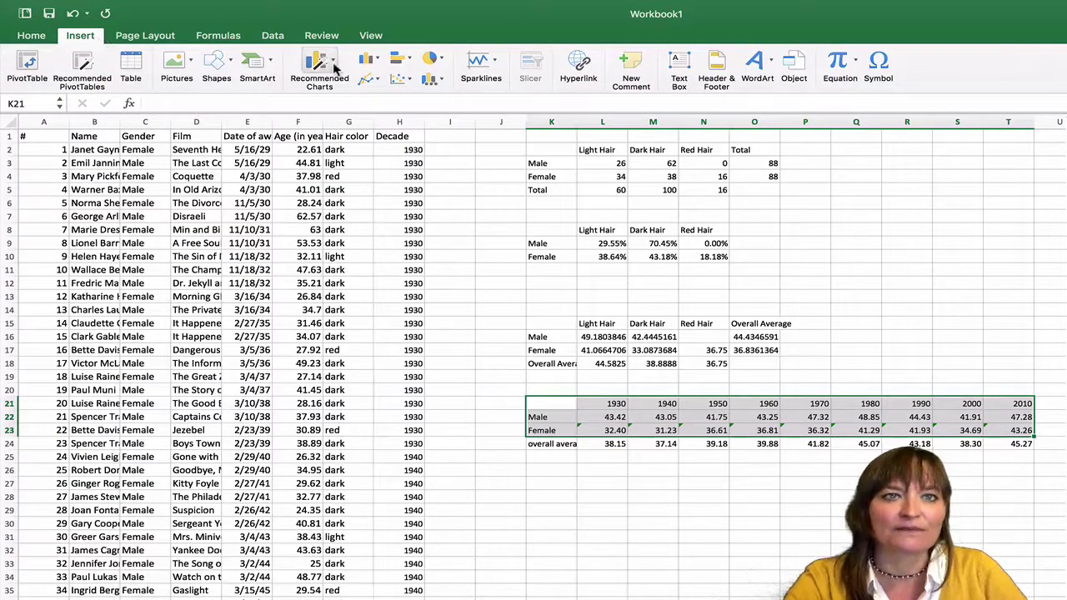
pyautogui.click(321, 63)
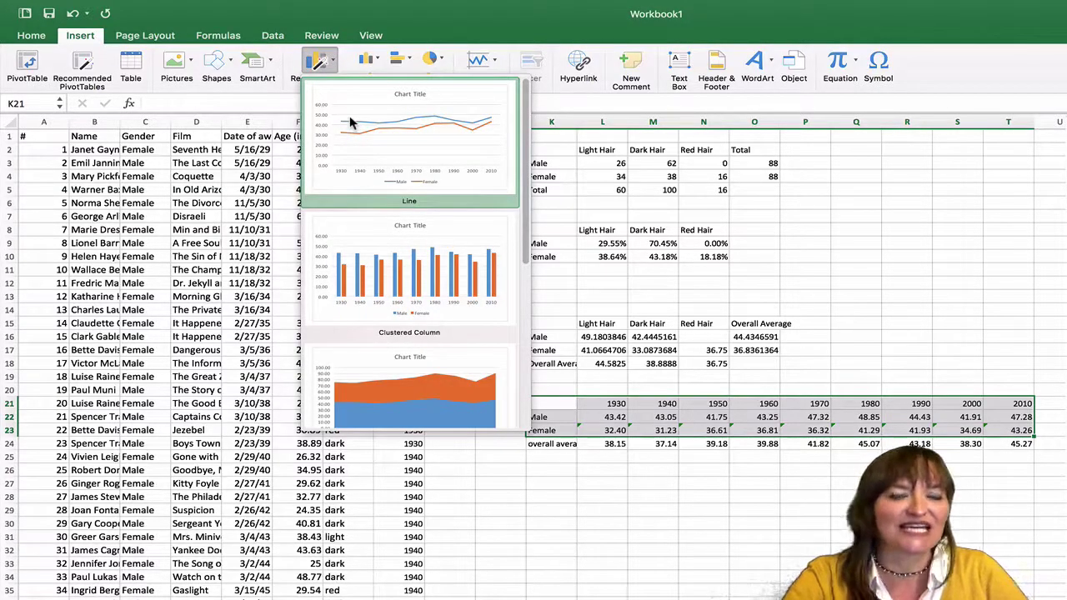
pyautogui.click(350, 123)
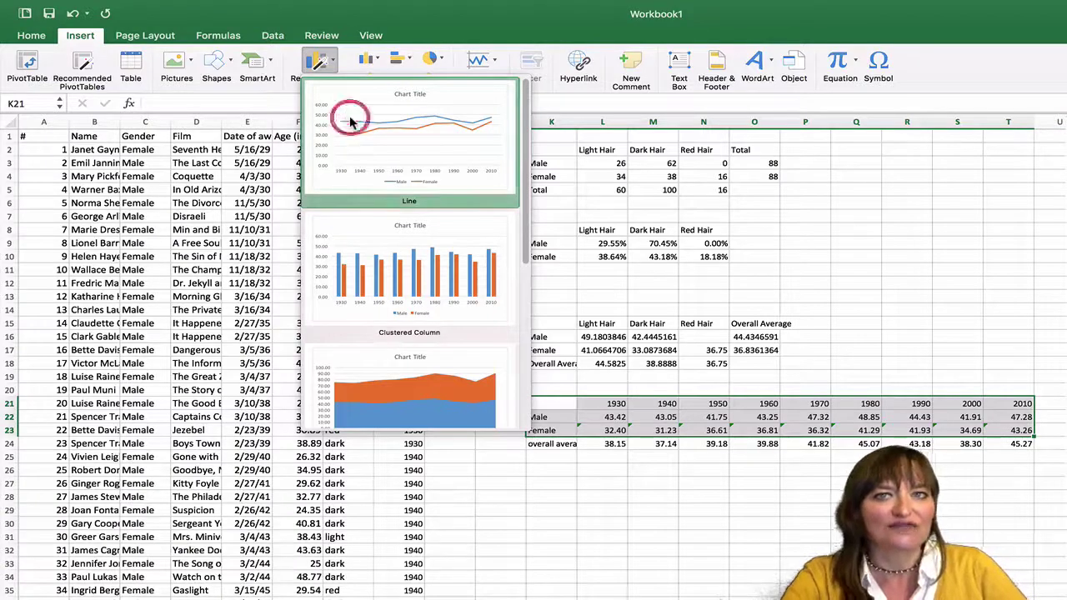
pyautogui.moveTo(490, 356); pyautogui.dragTo(111, 147)
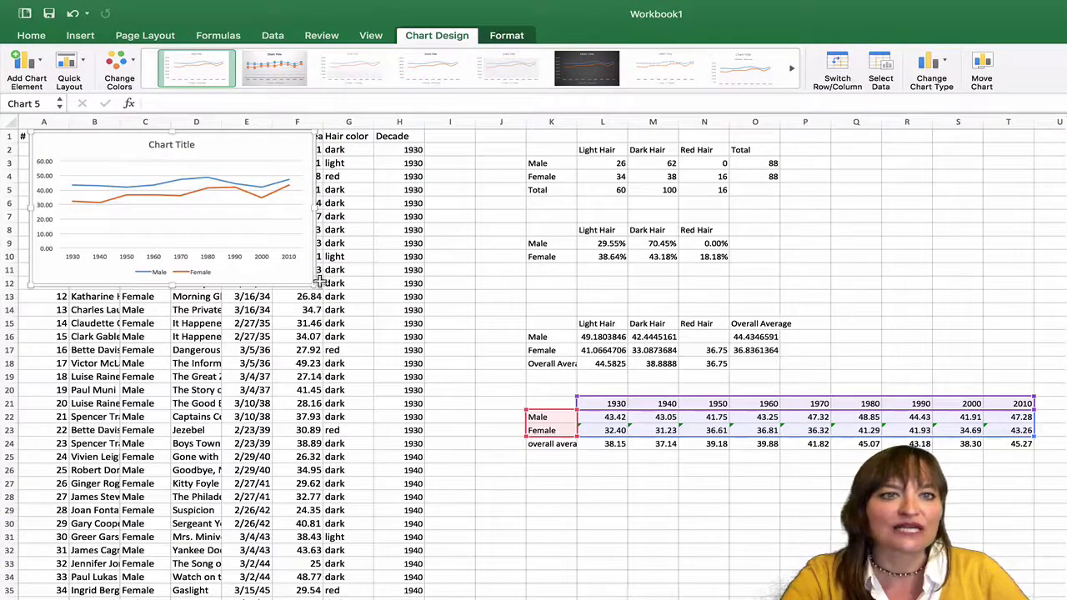
pyautogui.moveTo(320, 276); pyautogui.dragTo(620, 470)
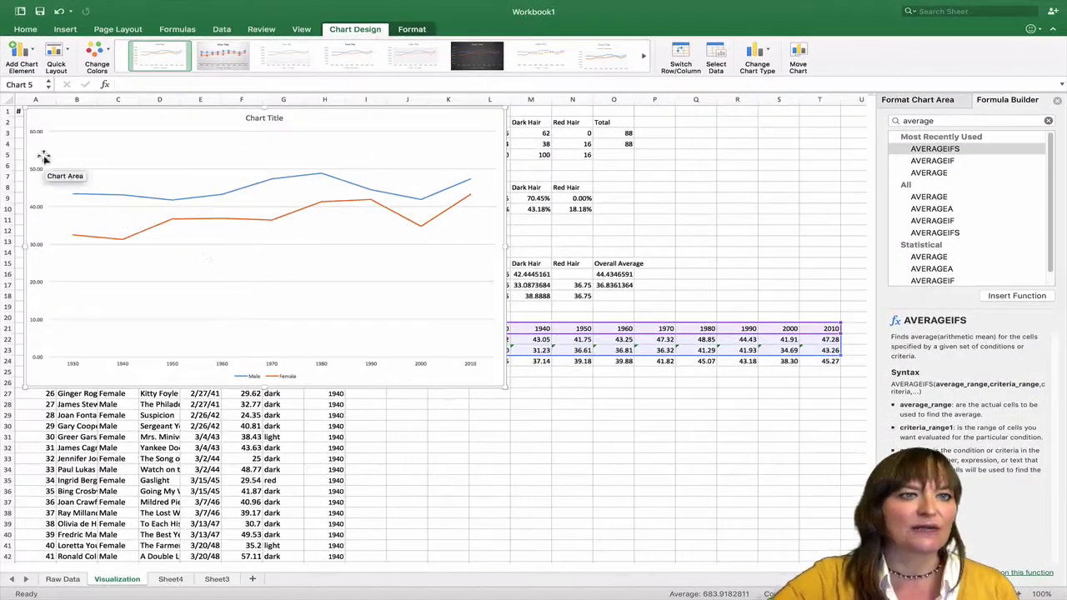
# Step: Set the minimum bound of the line chart's vertical axis to 20
pyautogui.doubleClick(38, 153)
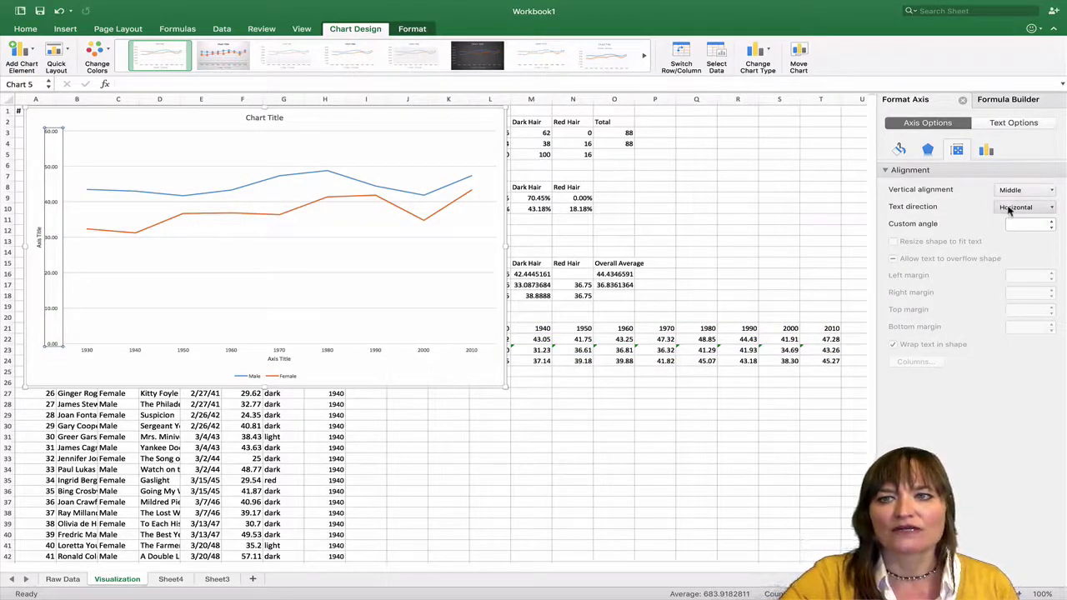
pyautogui.click(985, 152)
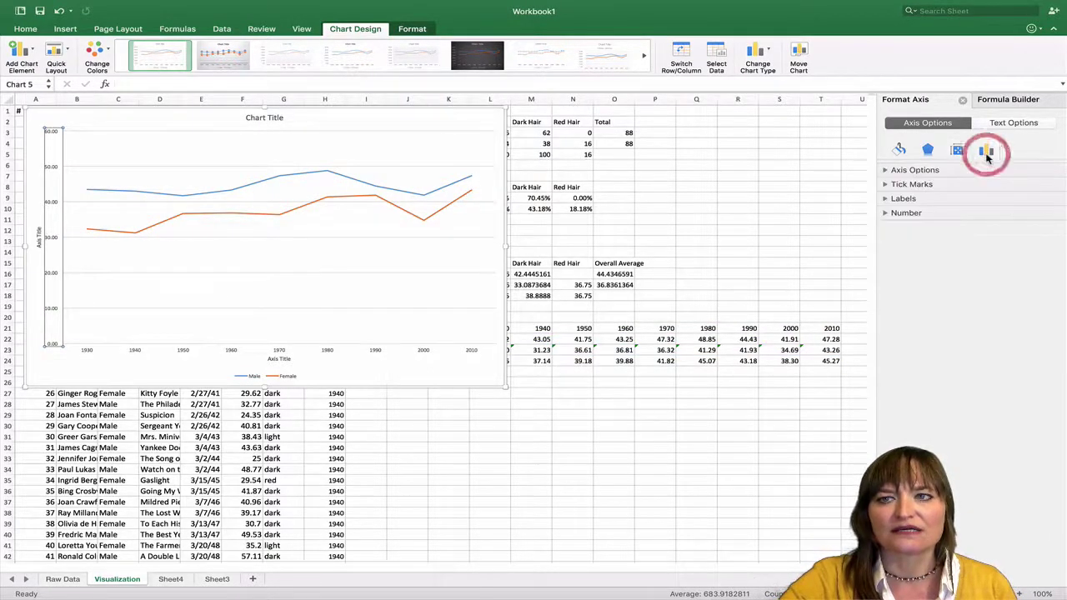
pyautogui.click(909, 170)
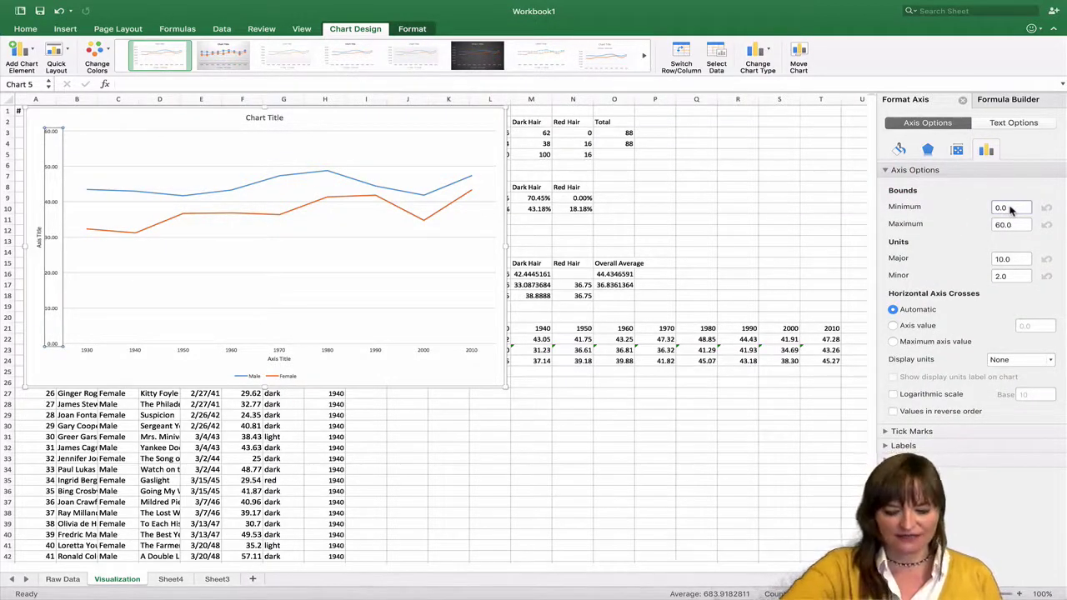
pyautogui.click(1010, 207)
pyautogui.doubleClick(1007, 207)
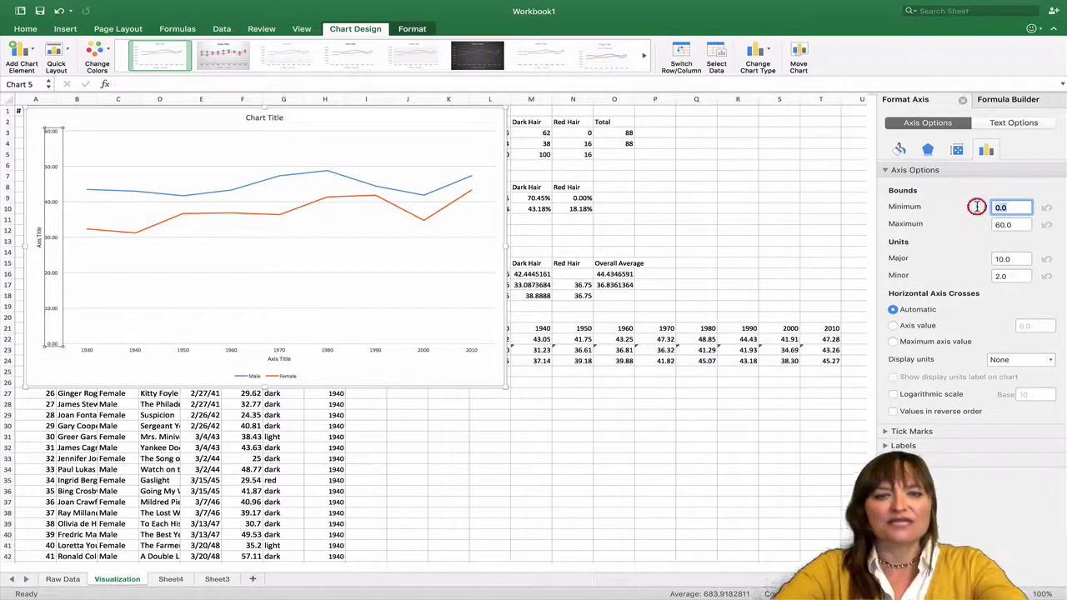
pyautogui.write('20')
pyautogui.click(1016, 223)
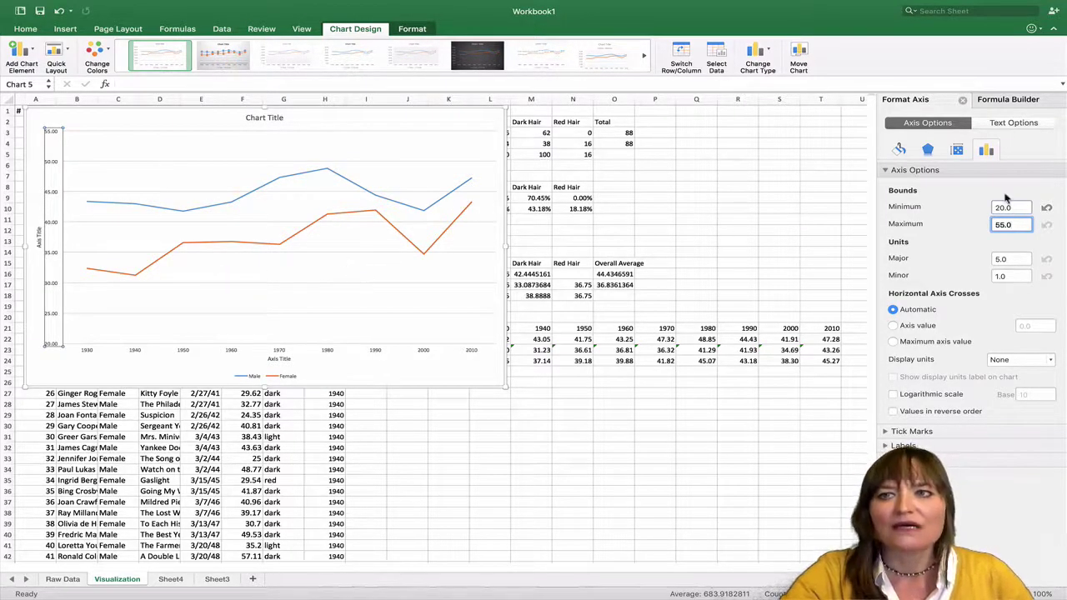
# Step: Thicken the Female series line in the chart to a width of 4.5 pt
pyautogui.click(425, 246)
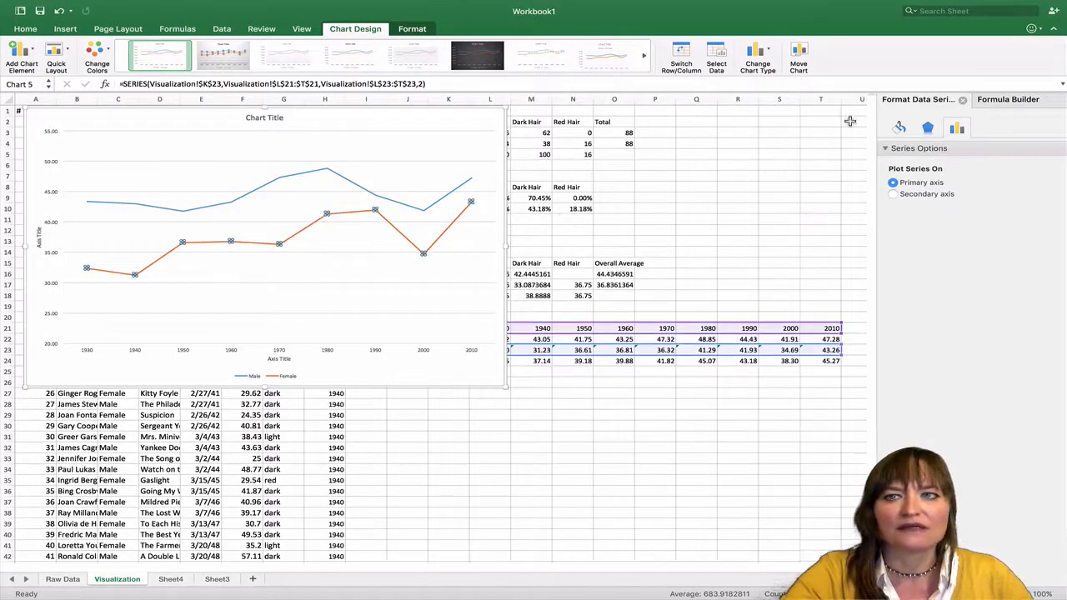
pyautogui.click(898, 127)
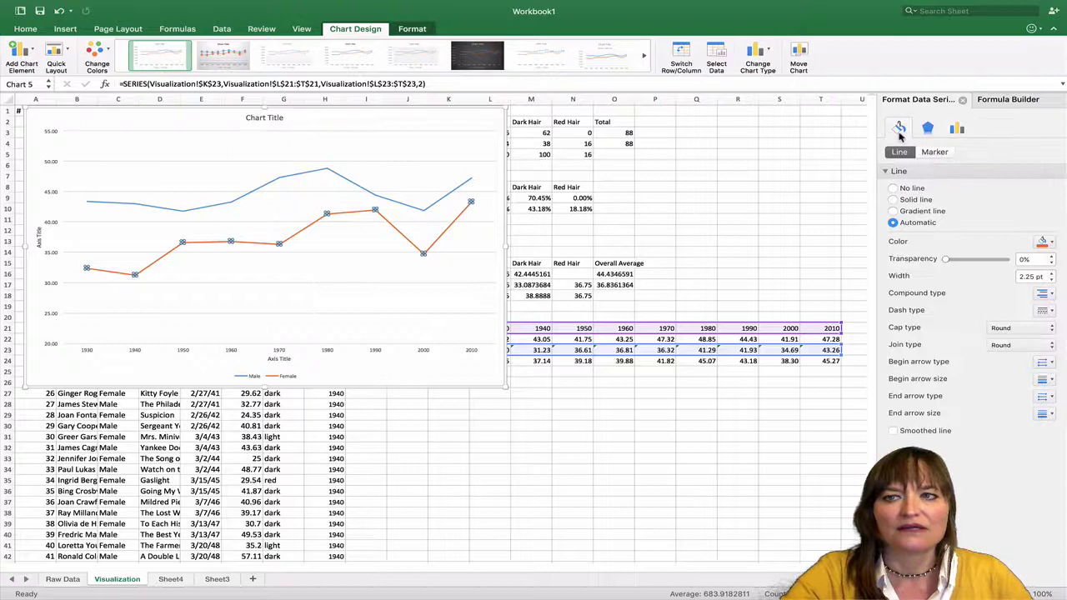
pyautogui.click(1051, 274)
pyautogui.click(1052, 274)
pyautogui.click(1052, 275)
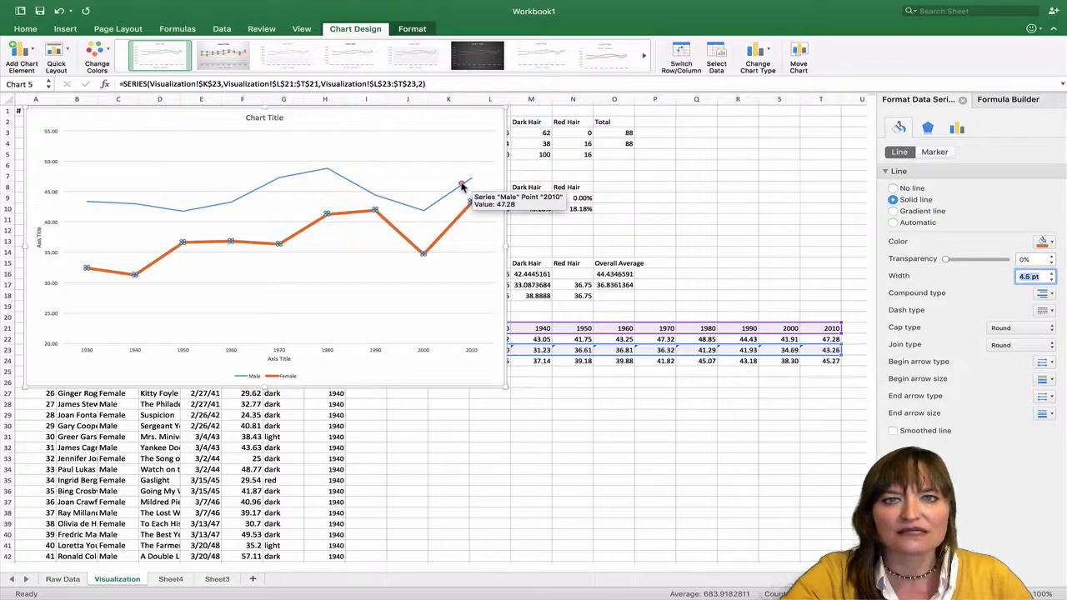
# Step: Thicken the Male series line to 4.5 pt to match the Female line
pyautogui.click(463, 185)
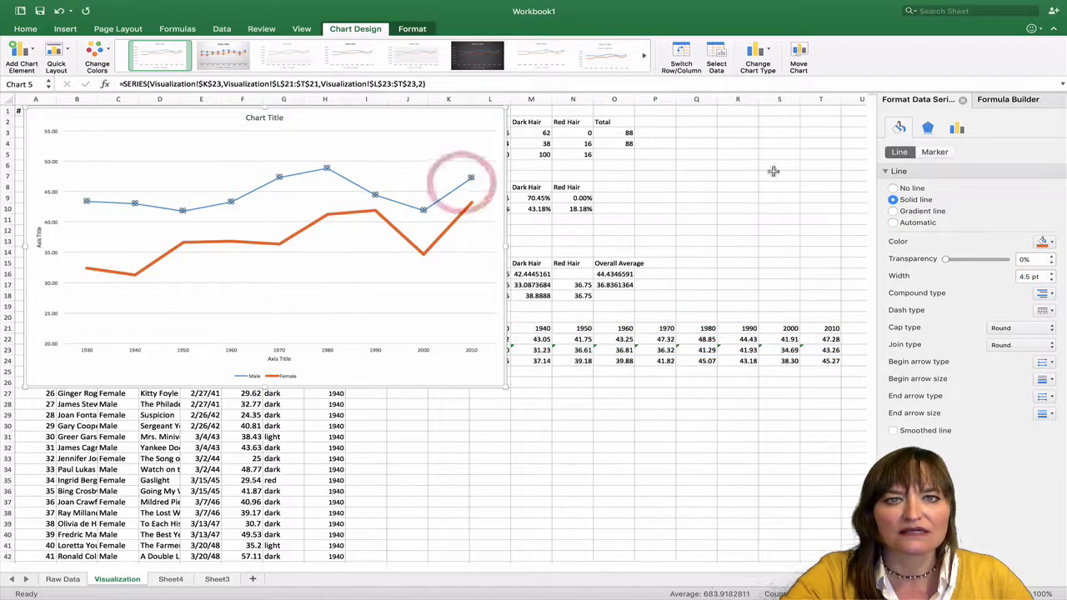
pyautogui.click(1052, 274)
pyautogui.click(1052, 274)
pyautogui.click(1052, 274)
pyautogui.click(1053, 275)
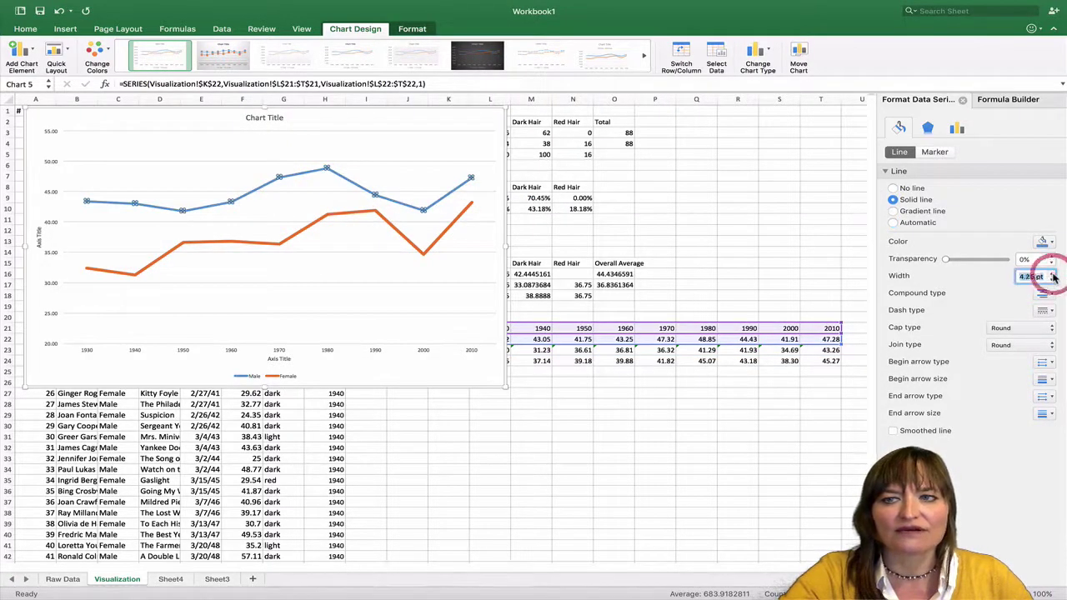
pyautogui.click(1052, 275)
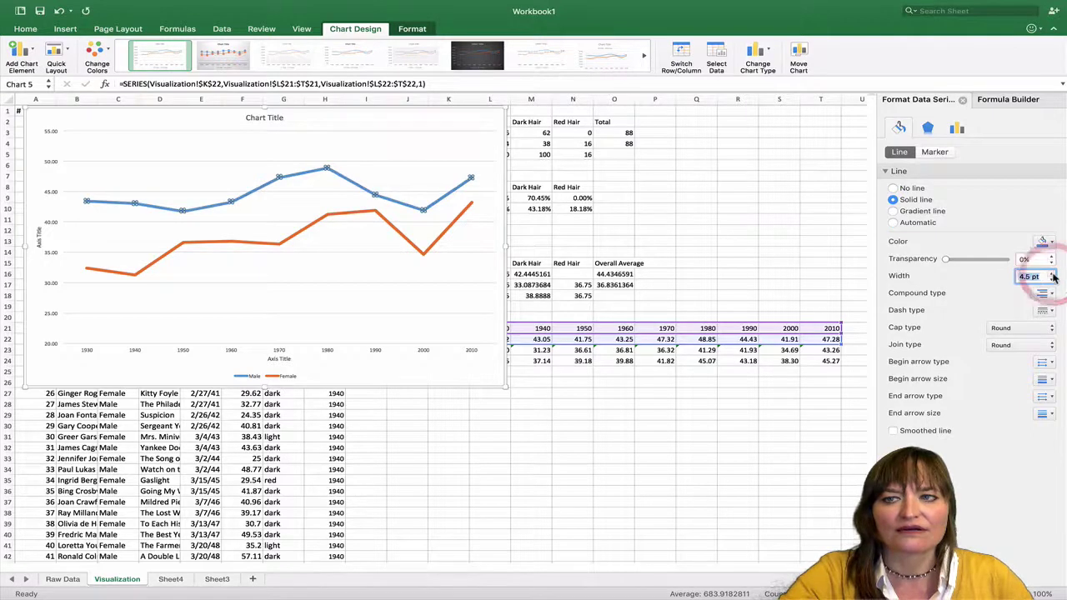
# Step: Recolor the chart's series with the monochromatic blue palette
pyautogui.click(492, 262)
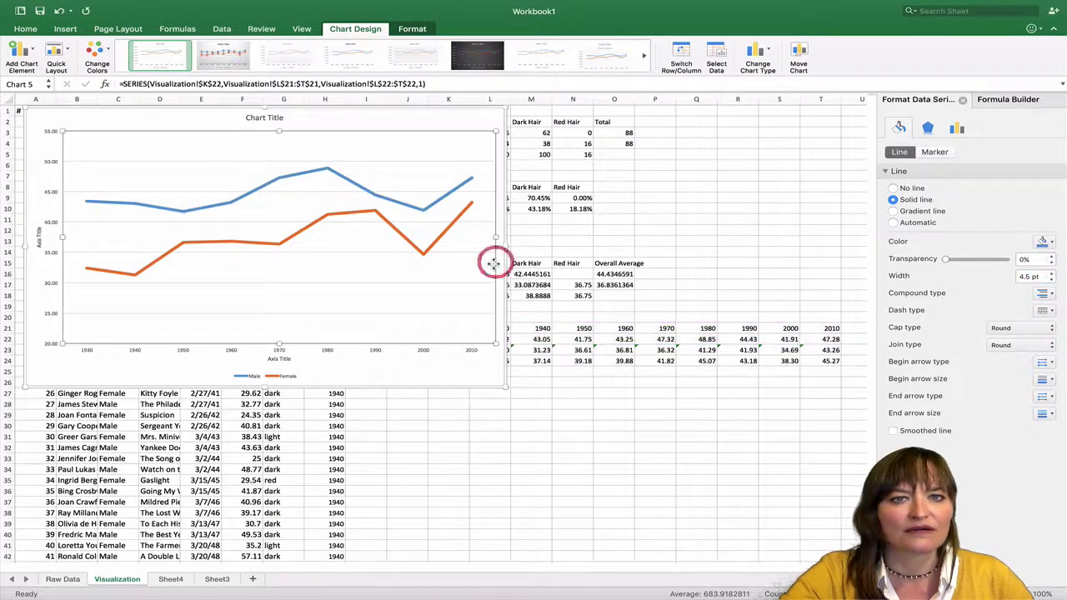
pyautogui.click(286, 240)
pyautogui.click(97, 55)
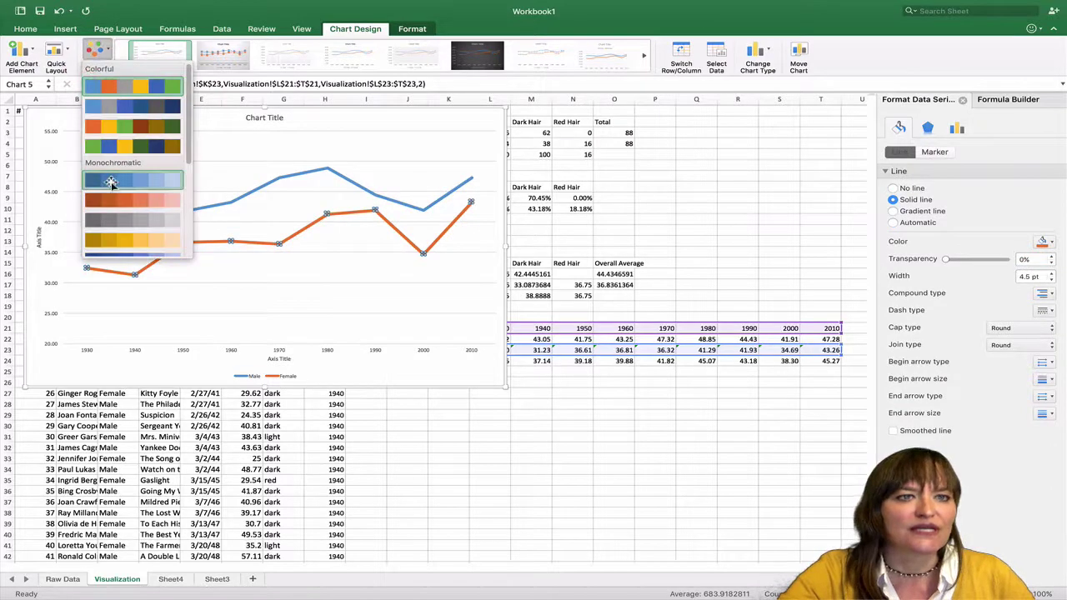
pyautogui.click(111, 181)
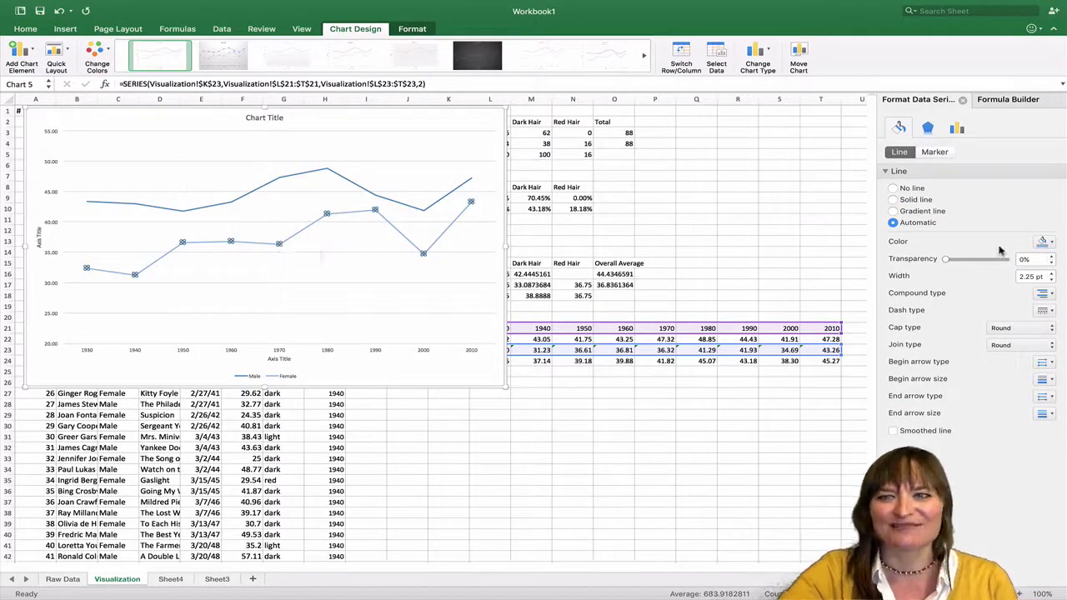
# Step: Set the light blue Female line's width to 4.5 pt
pyautogui.click(1051, 274)
pyautogui.click(1051, 274)
pyautogui.click(1051, 273)
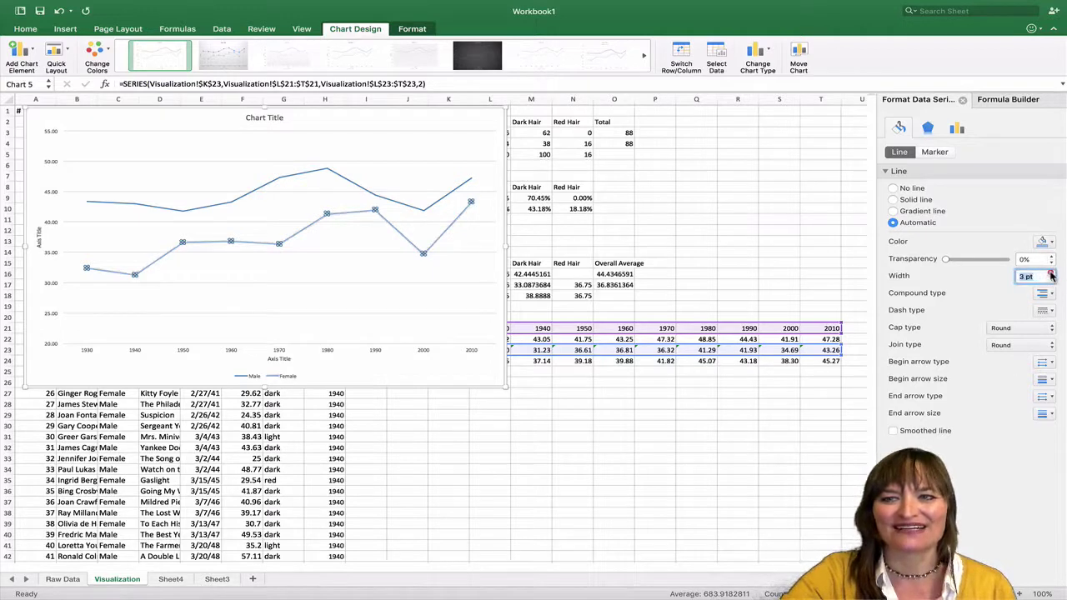
pyautogui.click(1051, 273)
pyautogui.click(1051, 273)
pyautogui.click(1051, 273)
pyautogui.click(1051, 274)
pyautogui.click(1051, 274)
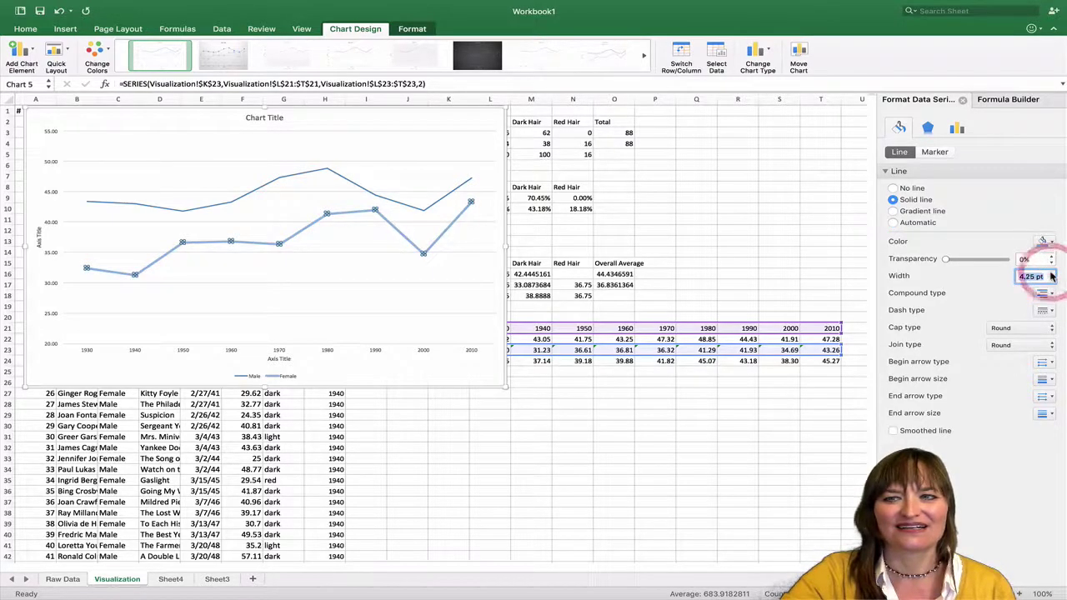
pyautogui.click(1051, 273)
# Step: Set the dark blue Male line's width to 4.5 pt
pyautogui.click(469, 180)
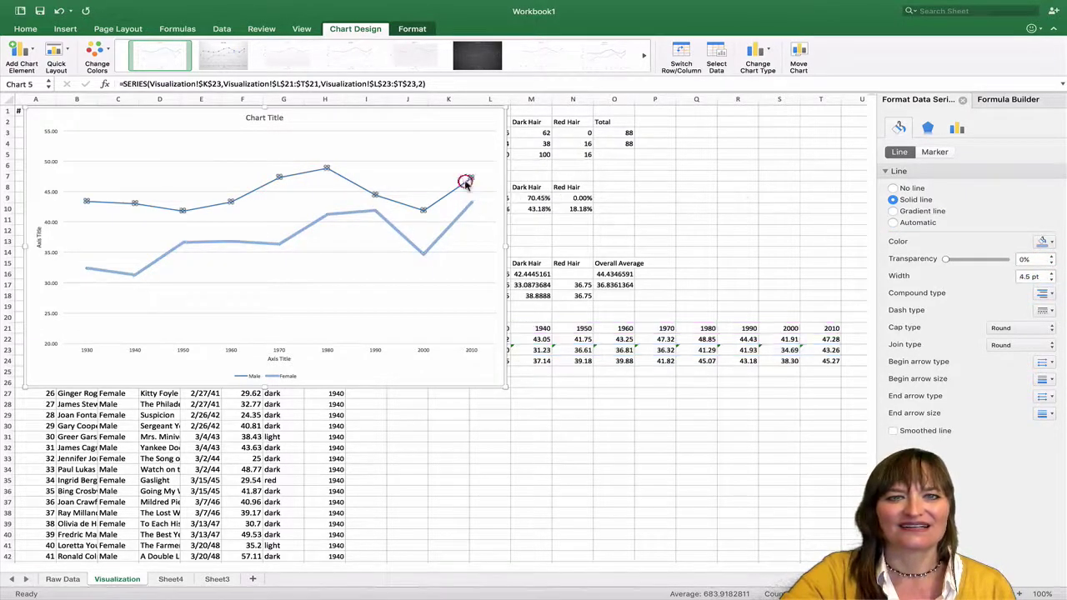
pyautogui.click(1052, 274)
pyautogui.click(1052, 274)
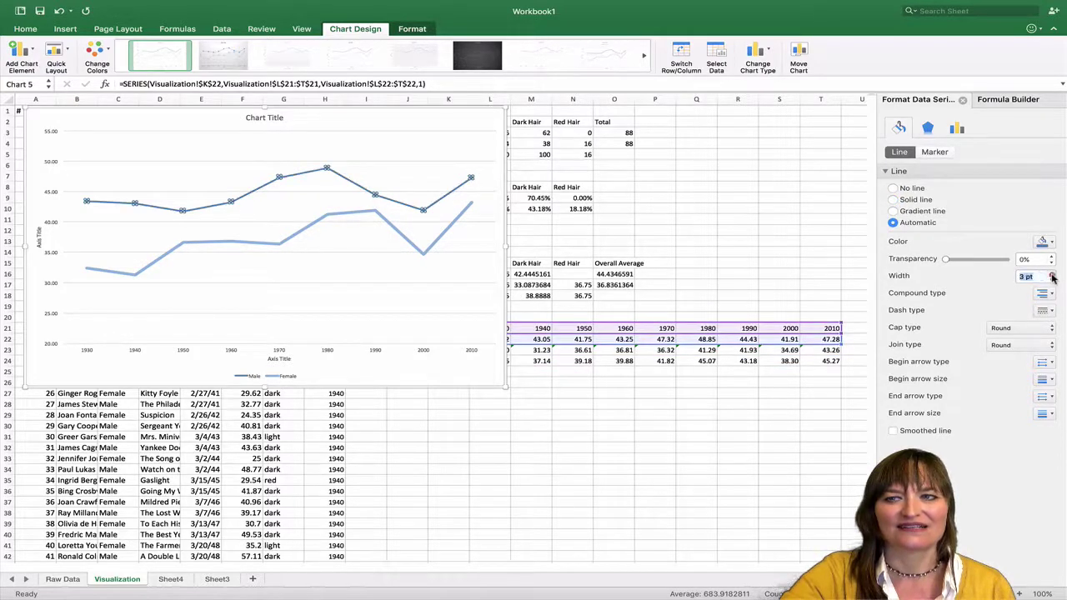
pyautogui.click(1052, 274)
pyautogui.click(1052, 274)
pyautogui.click(1052, 274)
pyautogui.click(1052, 274)
pyautogui.click(1052, 274)
pyautogui.click(1052, 274)
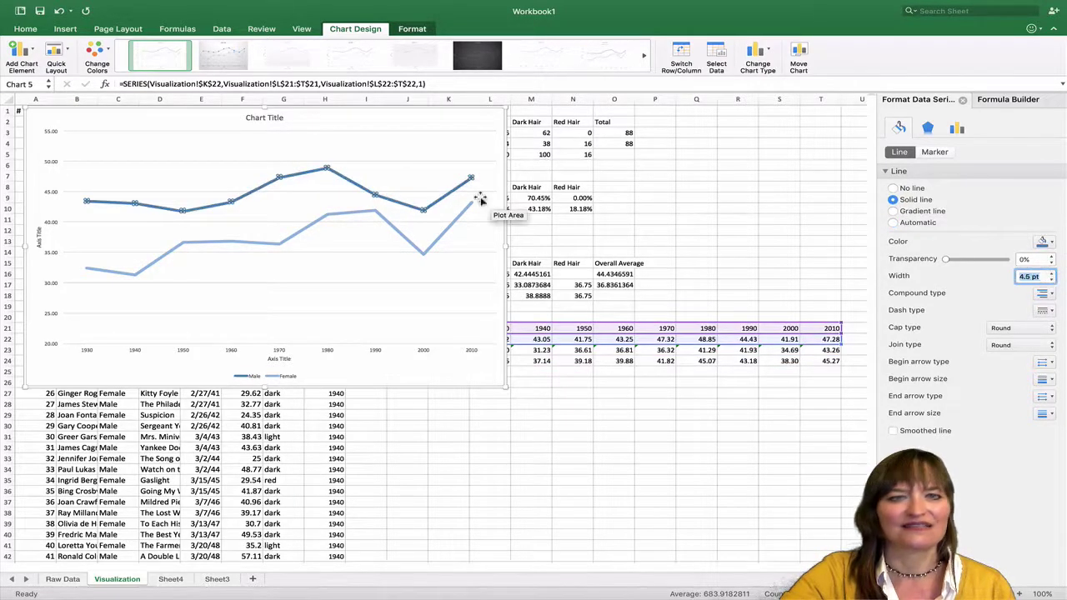
# Step: Change the chart legend's position to Right
pyautogui.click(39, 55)
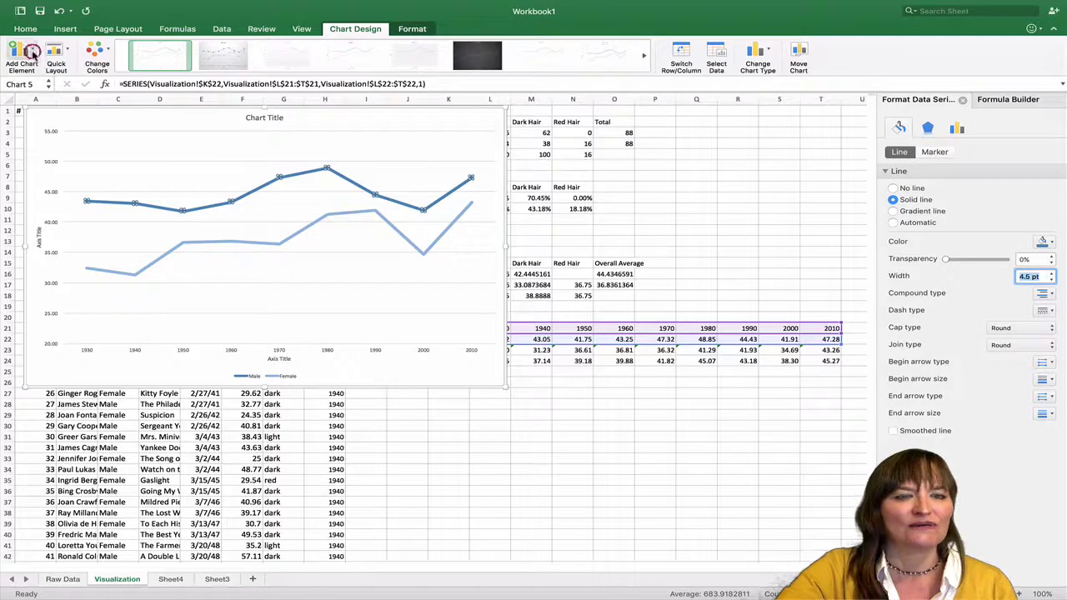
pyautogui.moveTo(50, 166)
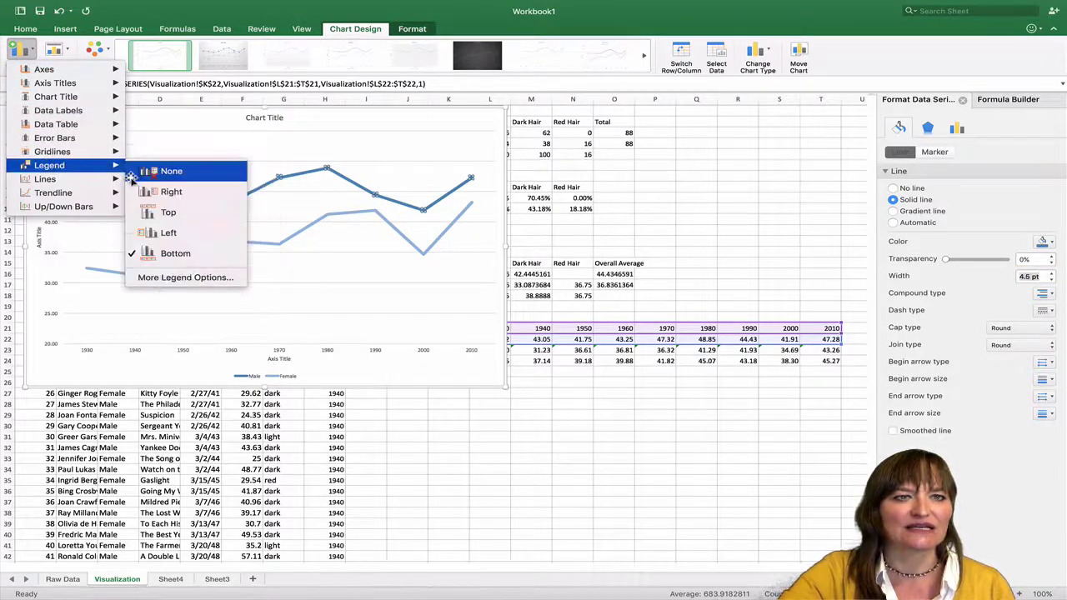
pyautogui.click(170, 191)
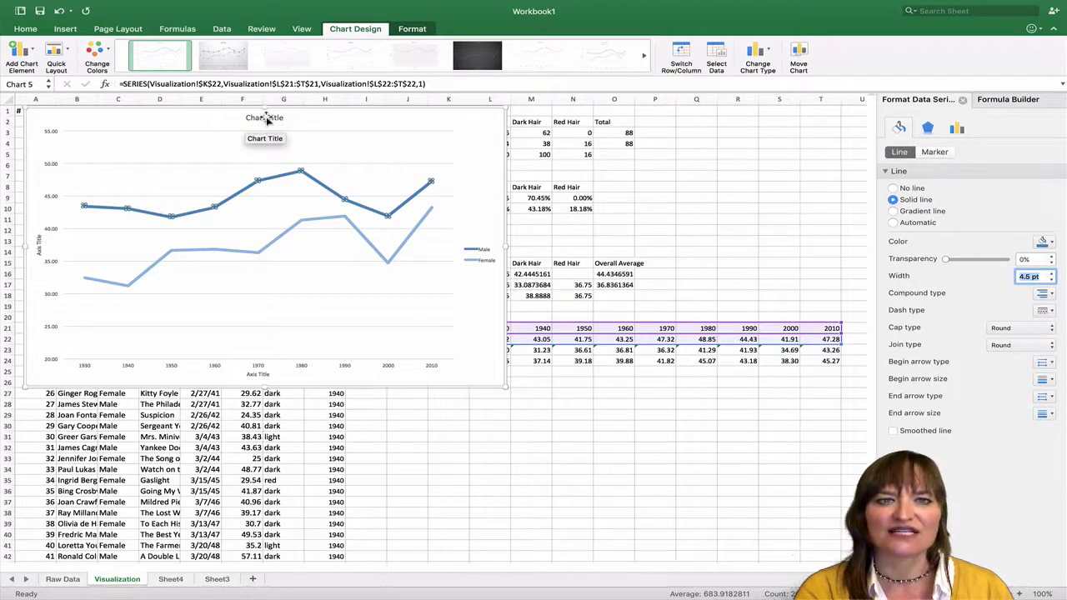
# Step: Select the whole chart area and inspect the Male line's data points for 1980 and 2000
pyautogui.click(317, 124)
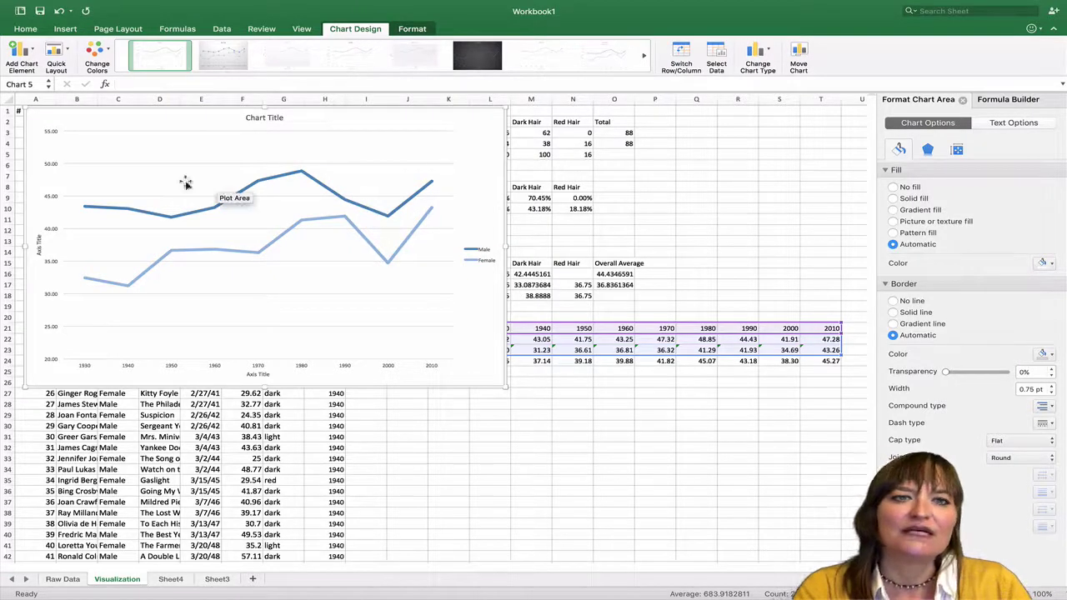
pyautogui.moveTo(304, 179)
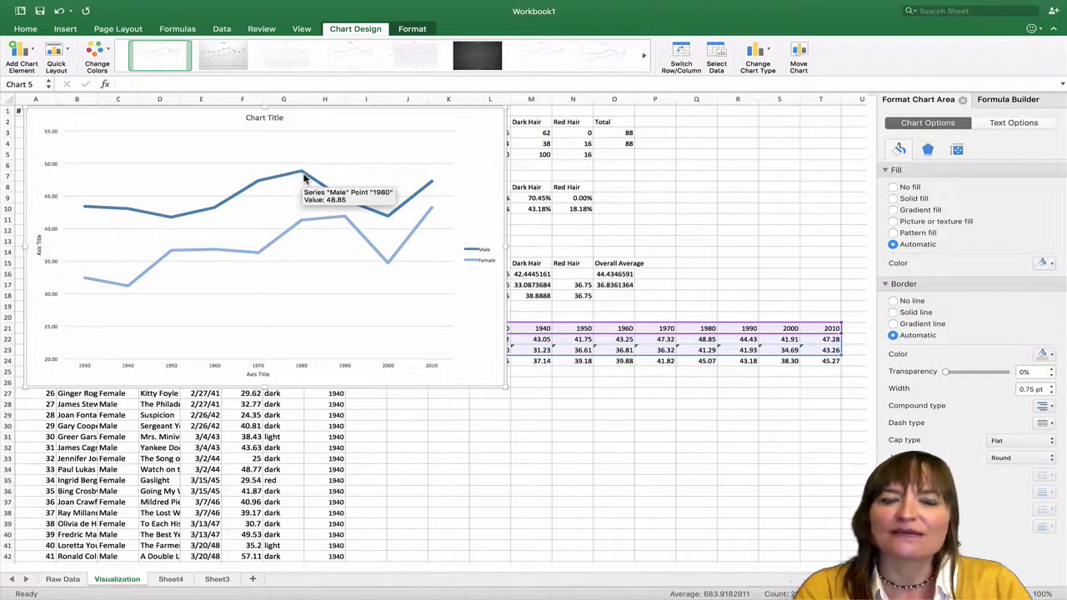
pyautogui.moveTo(381, 216)
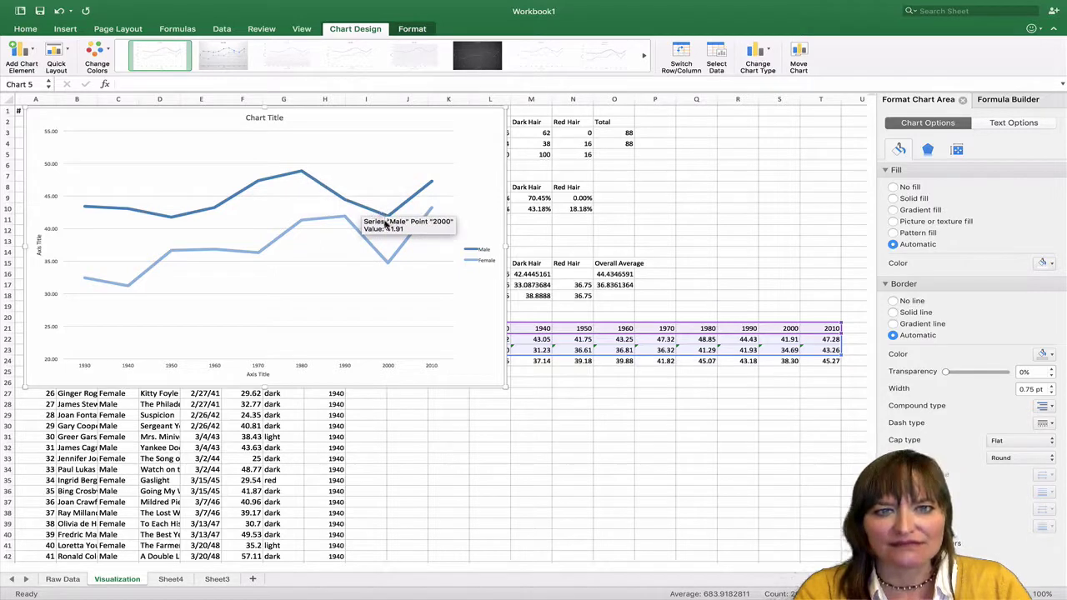